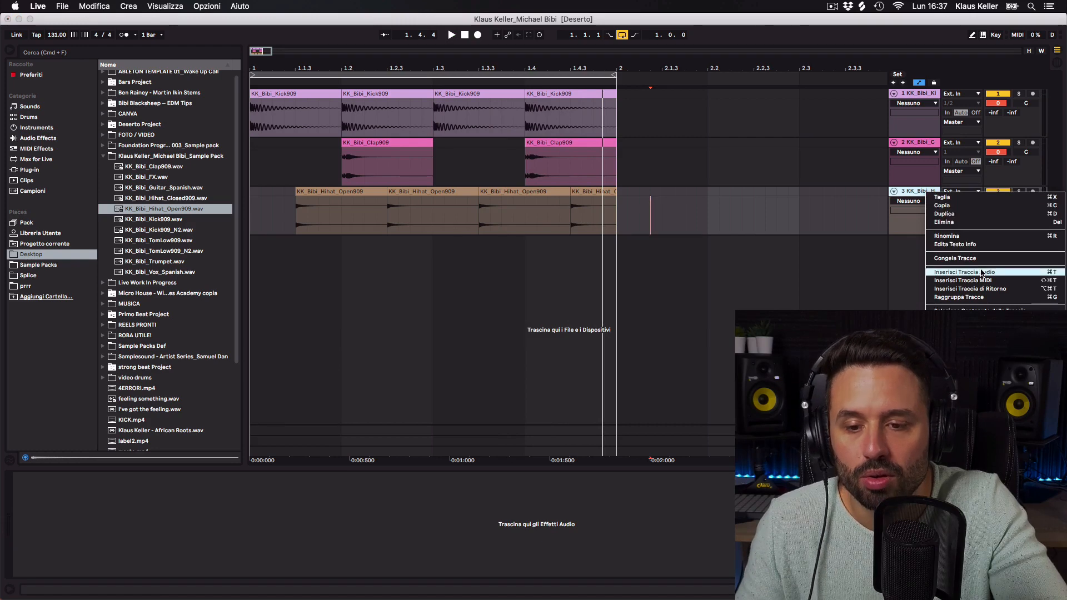
Insert an audio track below the open hi-hat and place KK_Bibi_Kick909_N2.wav on it at 1.1.2.
left_click(964, 271)
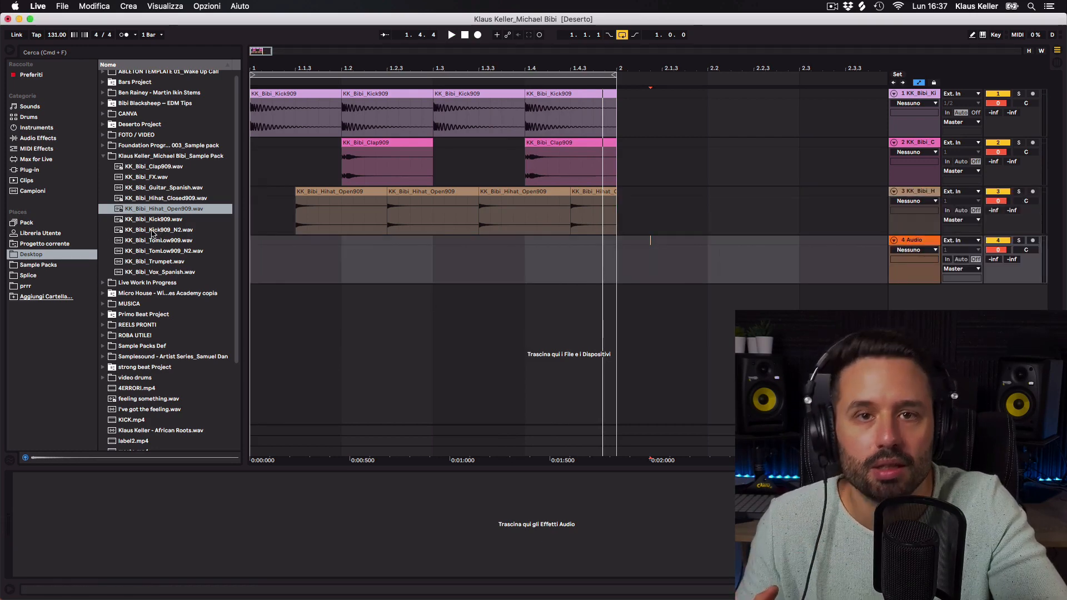
left_click_drag(153, 232, 289, 264)
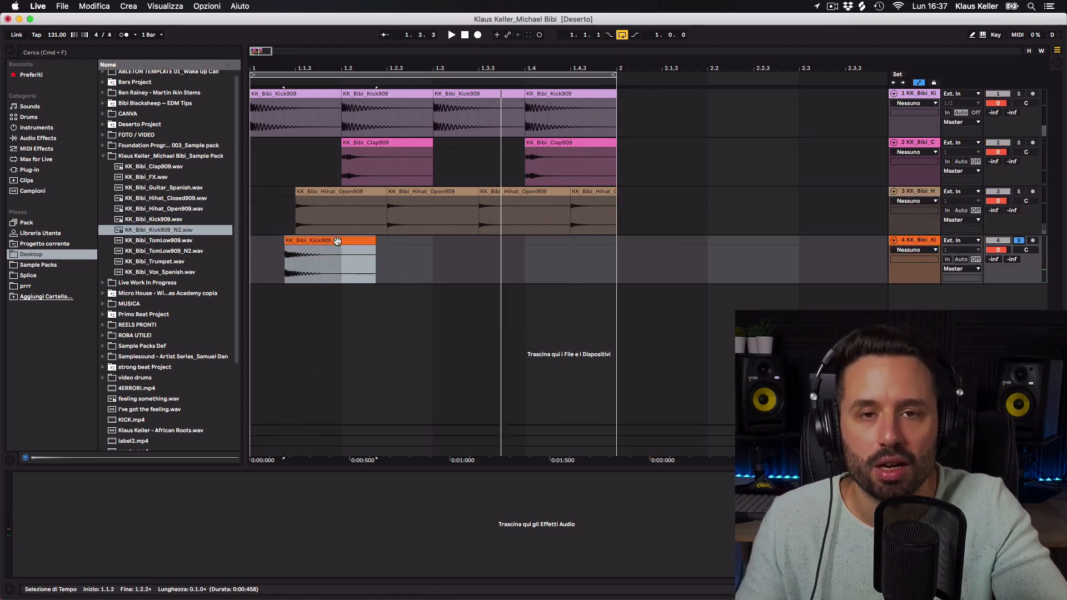
double_click(337, 241)
scroll(313, 126, "up", 1)
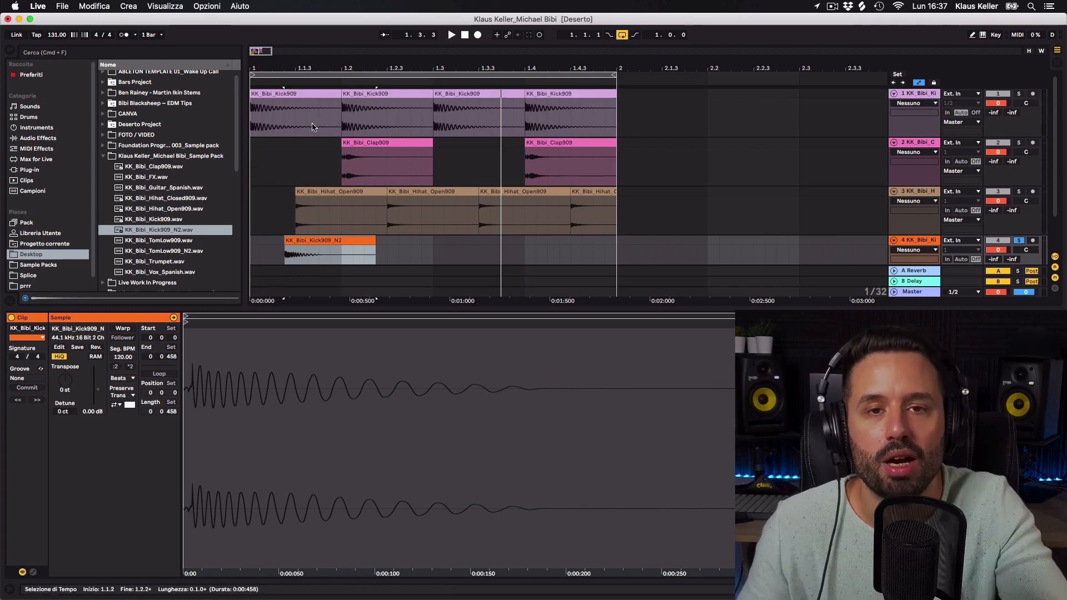
left_click(334, 254)
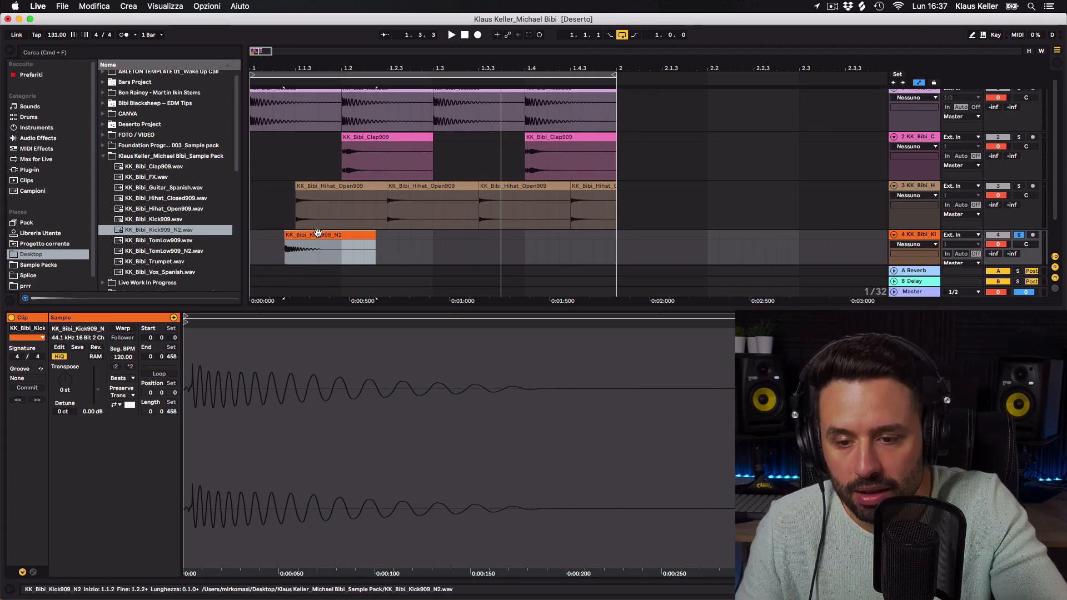
Add an Auto Filter to the second kick's track as a 24 dB high-pass at 326 Hz and listen to it.
left_click(38, 137)
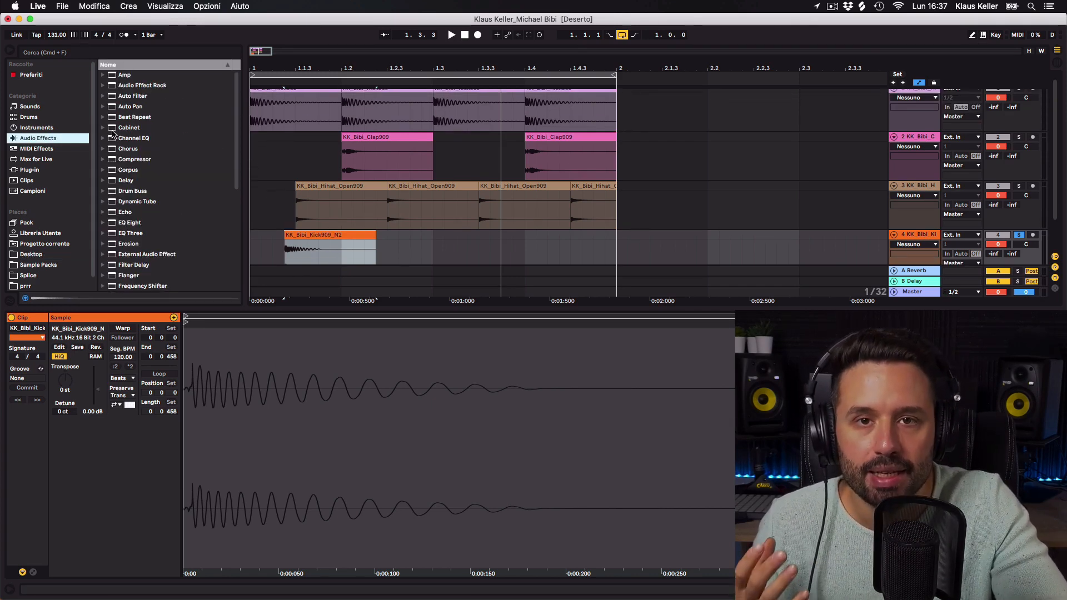
left_click(114, 97)
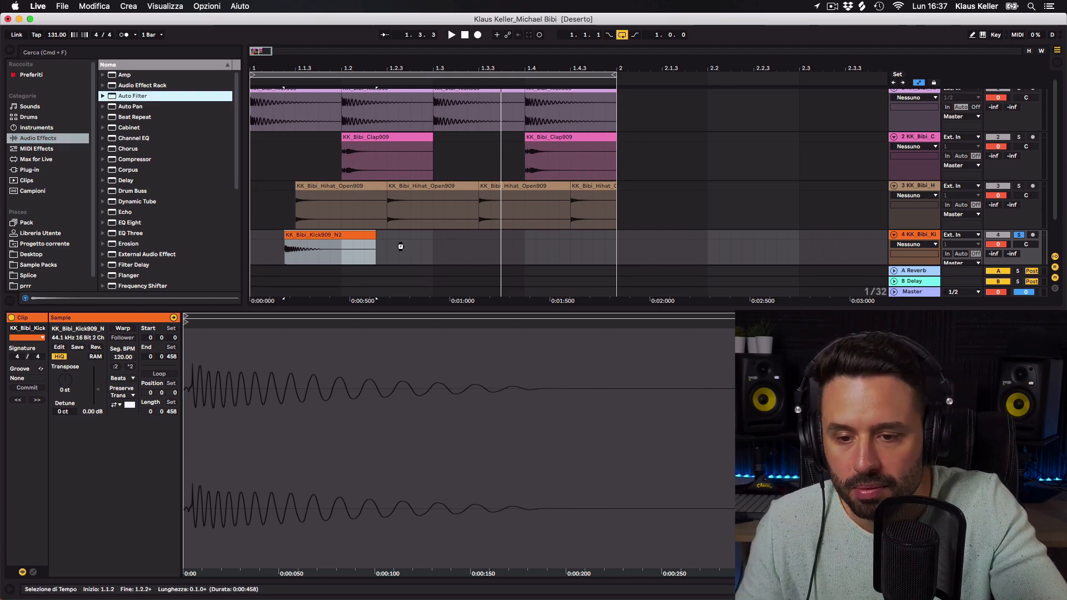
left_click(118, 538)
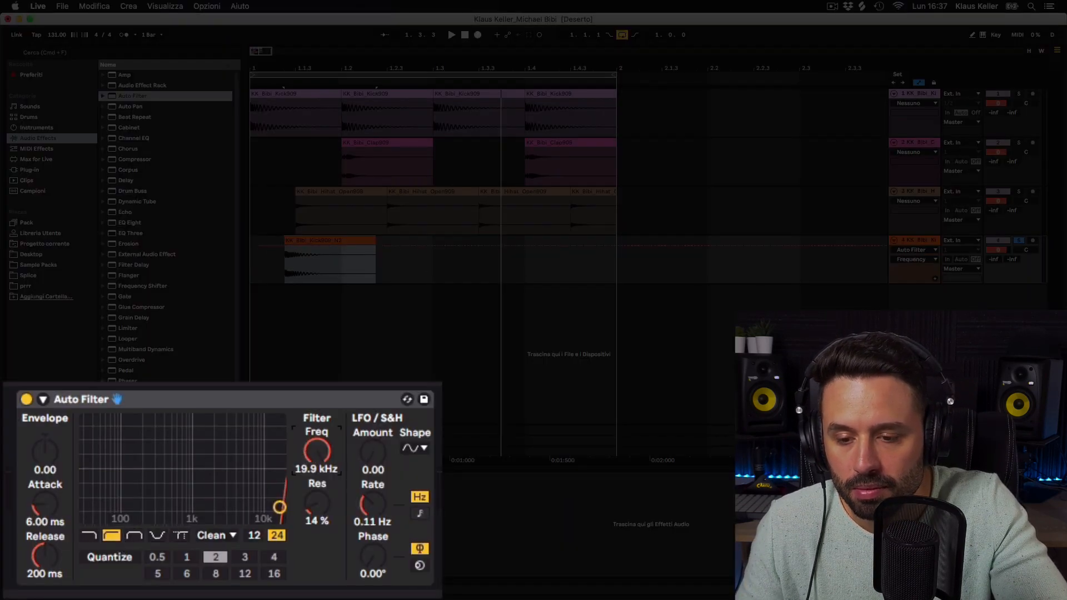
key("space")
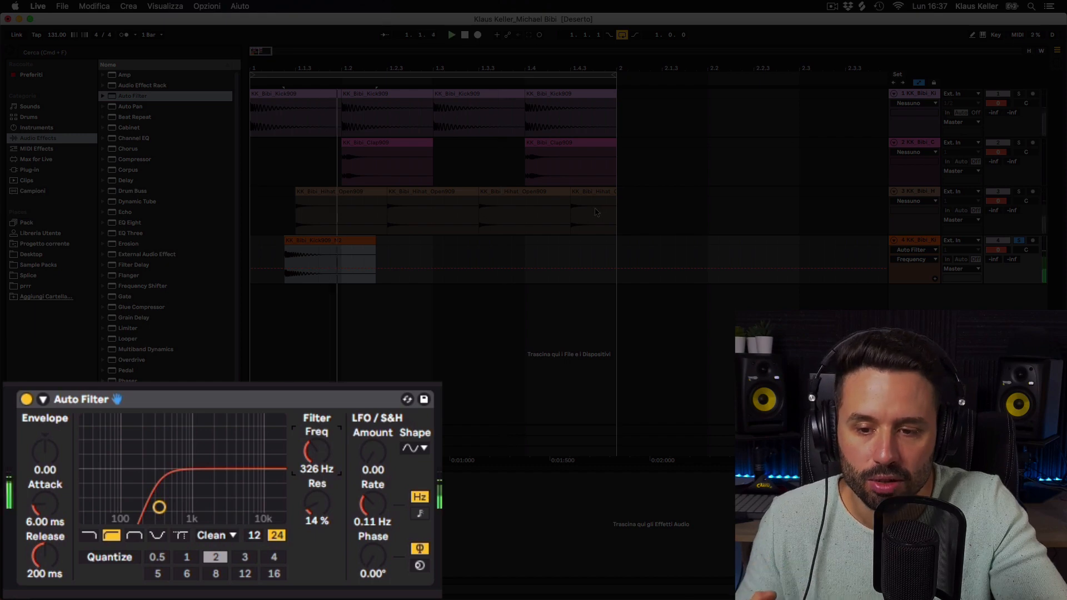
key("space")
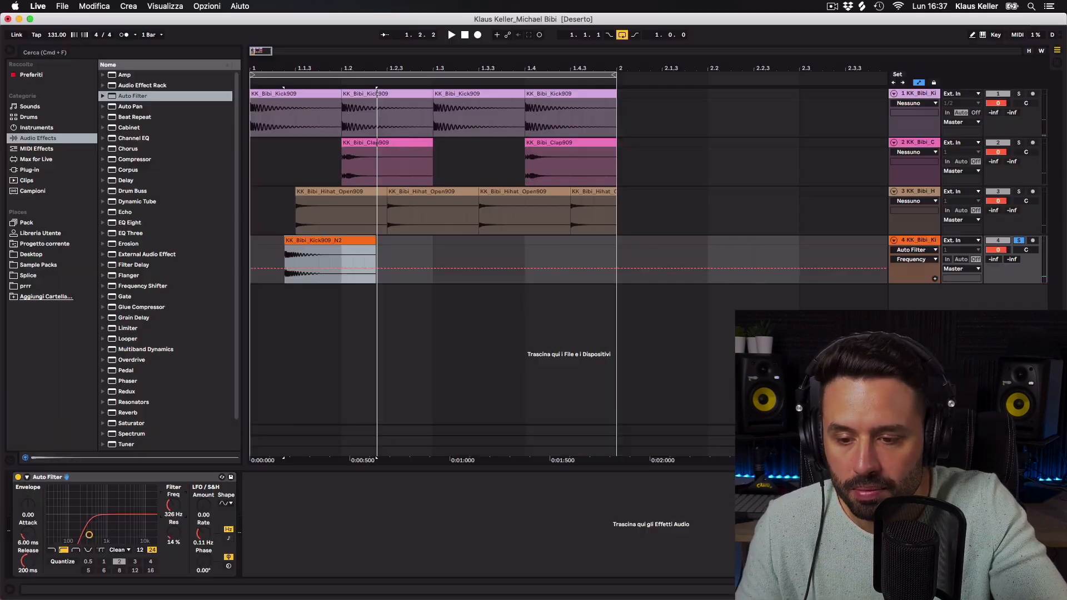
Set the Auto Filter's frequency to 214 Hz and its resonance to 40% while auditioning the second kick.
key("space")
mouse_move(171, 505)
left_mouse_down()
mouse_move(173, 522)
mouse_move(174, 504)
left_mouse_up()
key("space")
key("space")
key("space")
key("space")
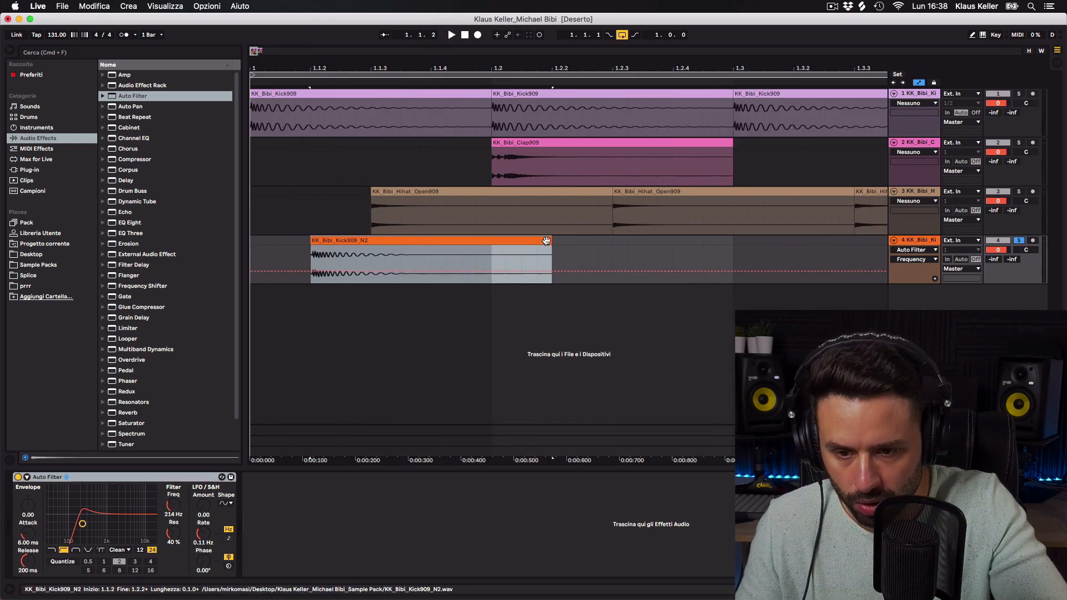
Shorten the second kick's clip to a sixteenth note, duplicate it to 1.1.3 and play the pattern.
left_click_drag(546, 240, 372, 242)
key("super+d")
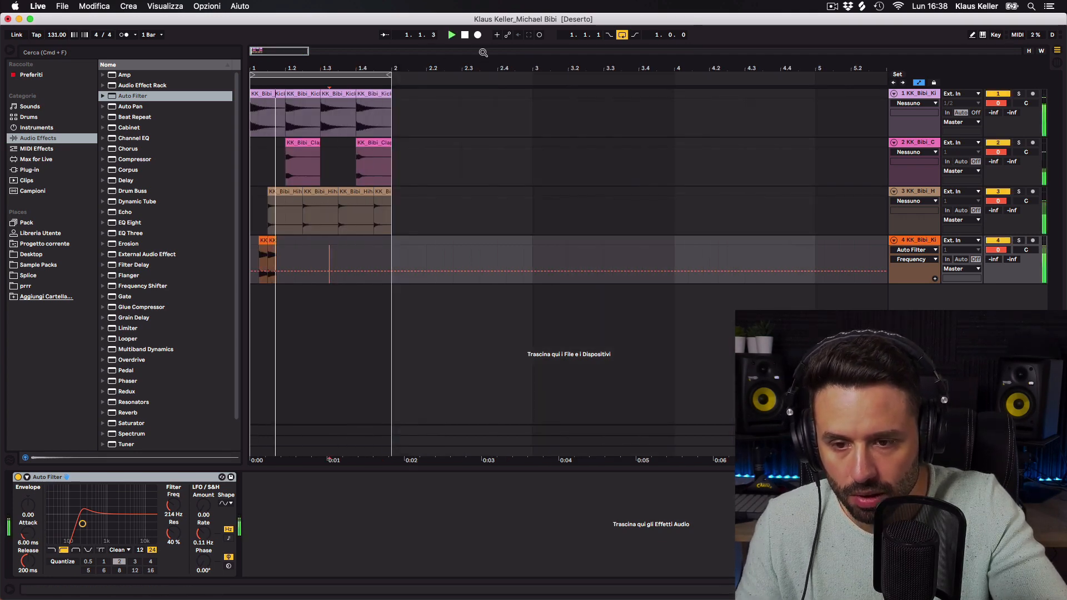
key("space")
Copy the short second-kick clip to 1.2.3, duplicate it to 1.2.4 and play the pattern.
left_click_drag(264, 68, 334, 121)
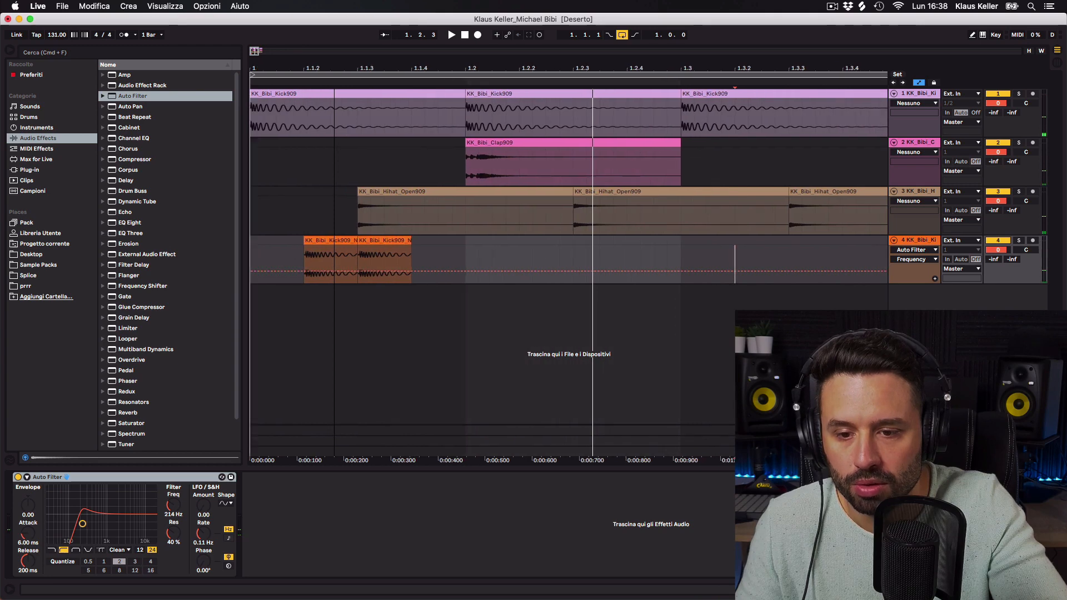
left_click_drag(397, 241, 598, 243)
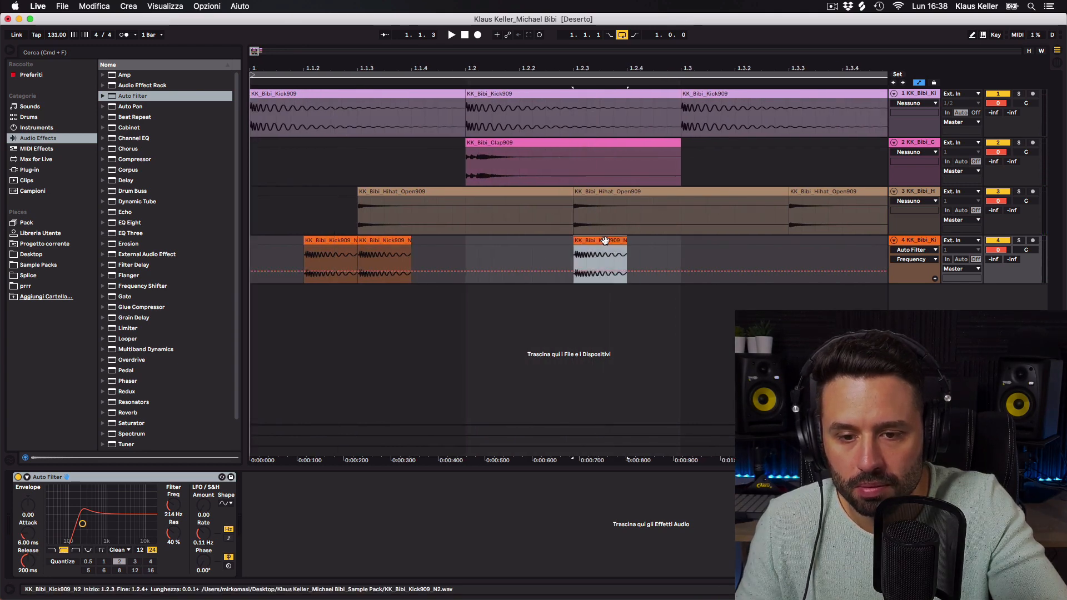
key("super+d")
left_click(452, 35)
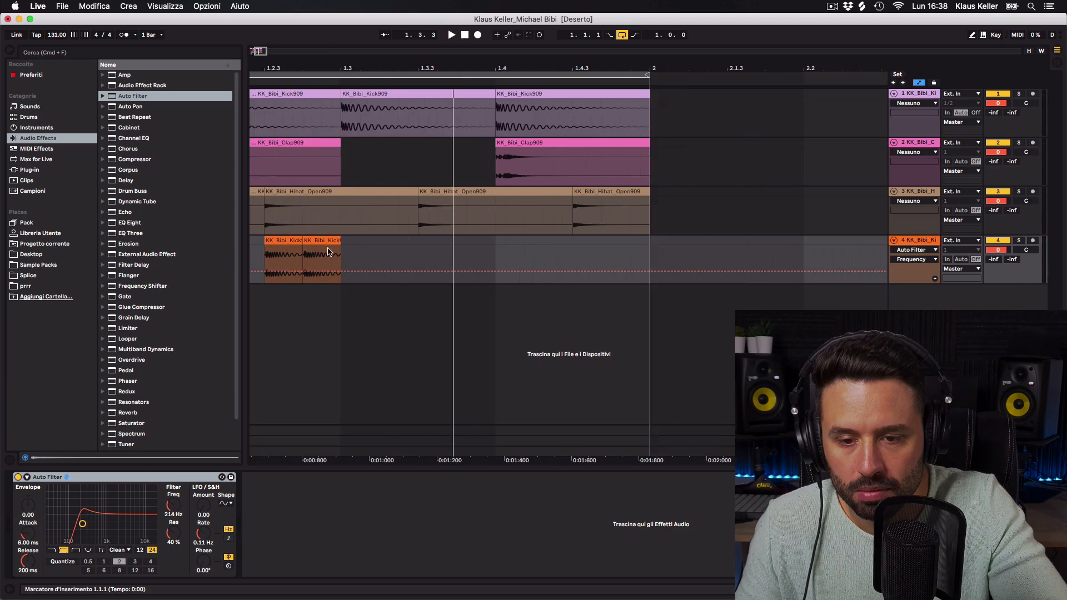
Copy the short second-kick clip to 1.3.2, 1.3.3 and 1.3.4 and play the pattern.
left_click(324, 243)
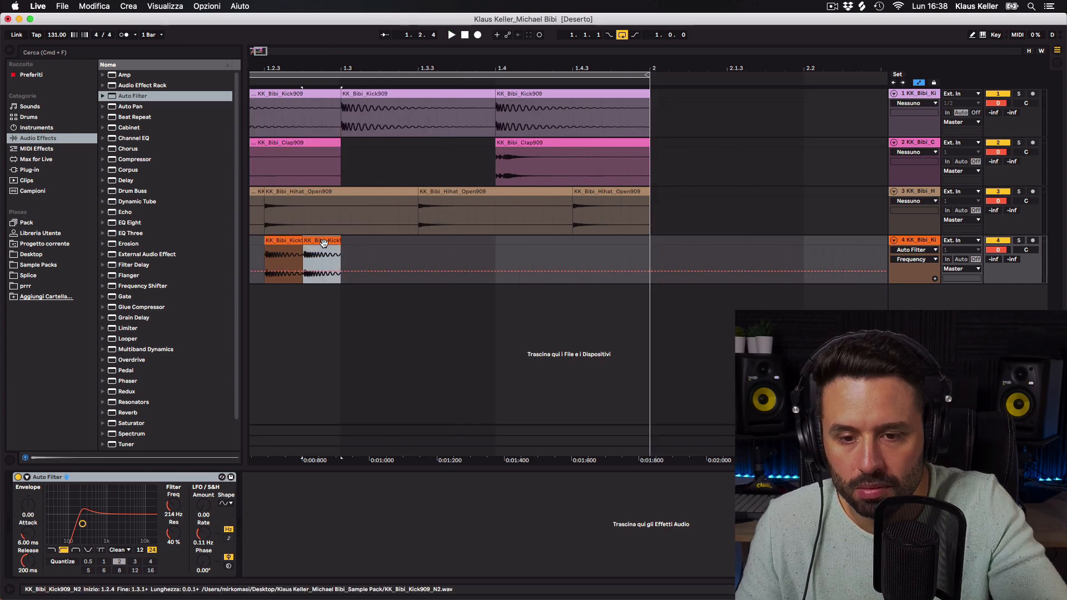
left_click_drag(324, 243, 483, 243)
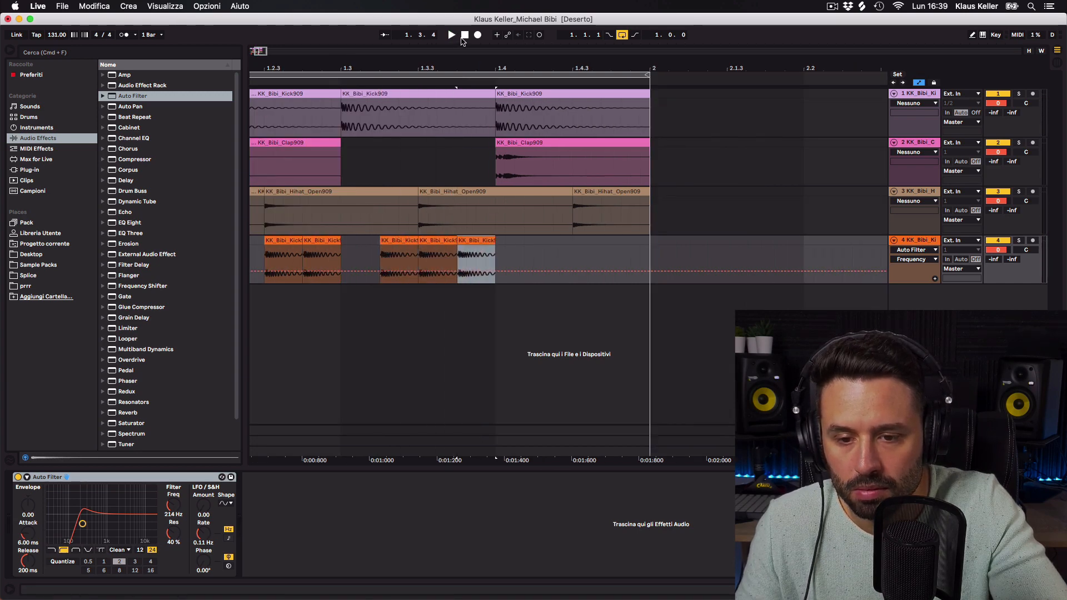
left_click(450, 35)
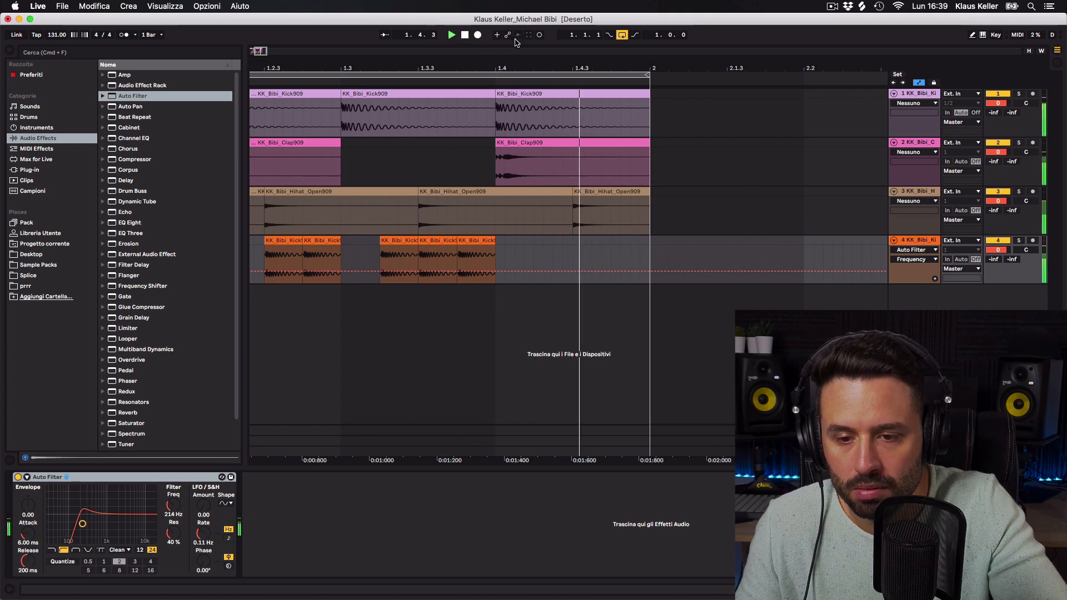
Copy a short second-kick clip to 1.4.3 and set that track's volume to -1.4 dB.
left_click_drag(485, 70, 486, 46)
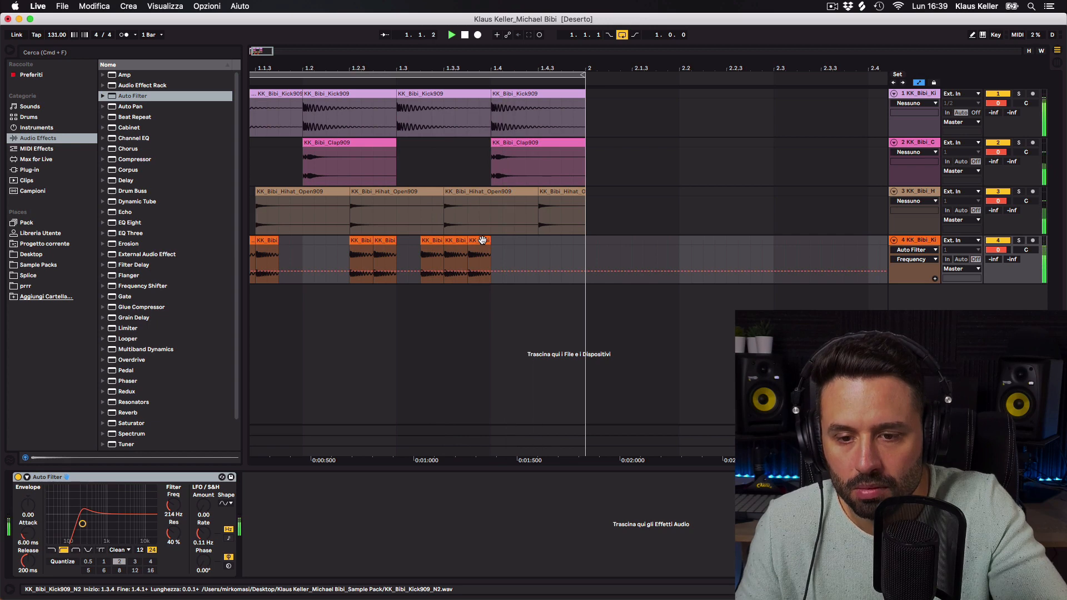
left_click_drag(482, 240, 554, 241)
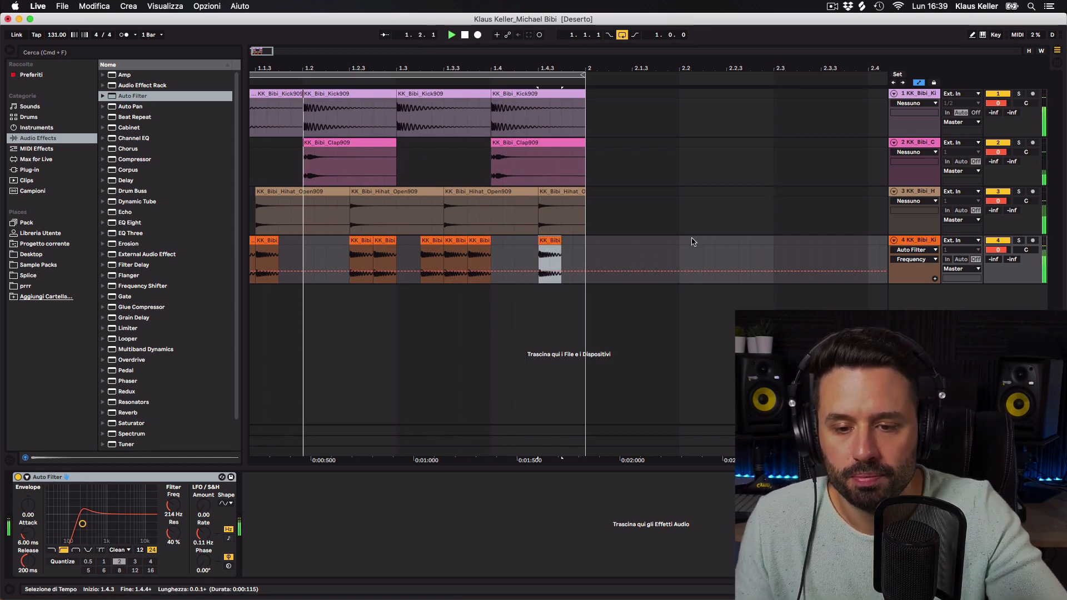
left_click_drag(998, 250, 998, 257)
Stop playback and consolidate the first bar of all four tracks into one clip per track.
left_click_drag(481, 70, 483, 65)
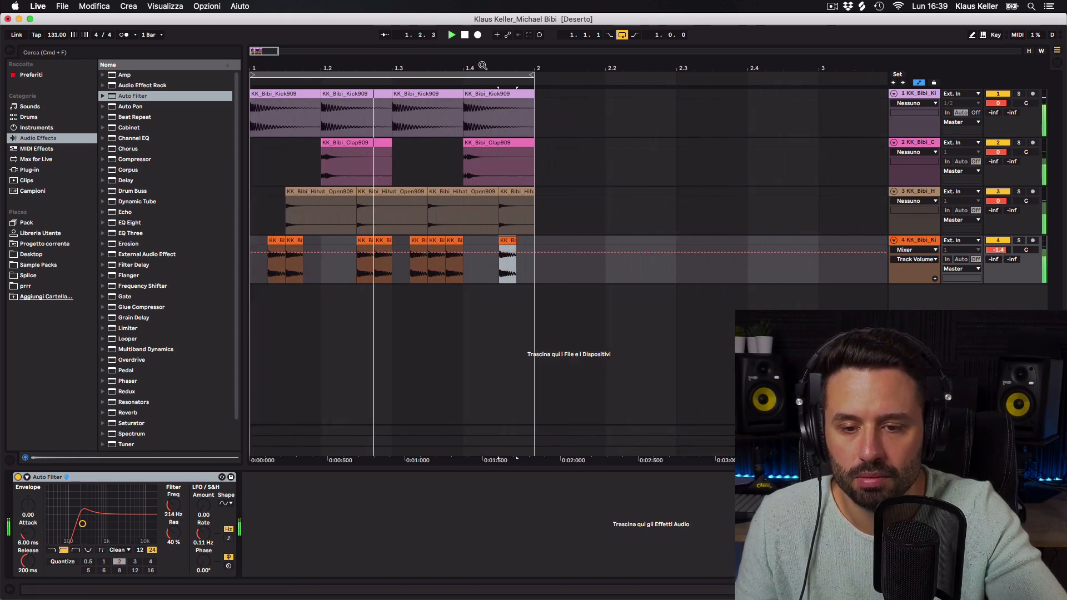
key("space")
left_click(609, 158)
key("super+a")
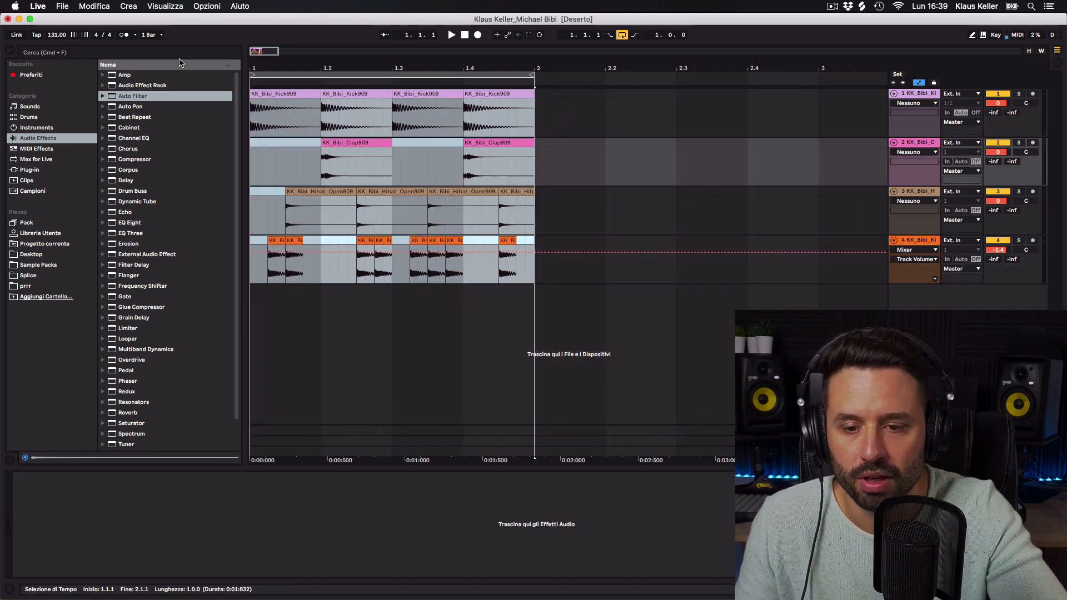
right_click(253, 96)
left_click(311, 185)
left_click(589, 184)
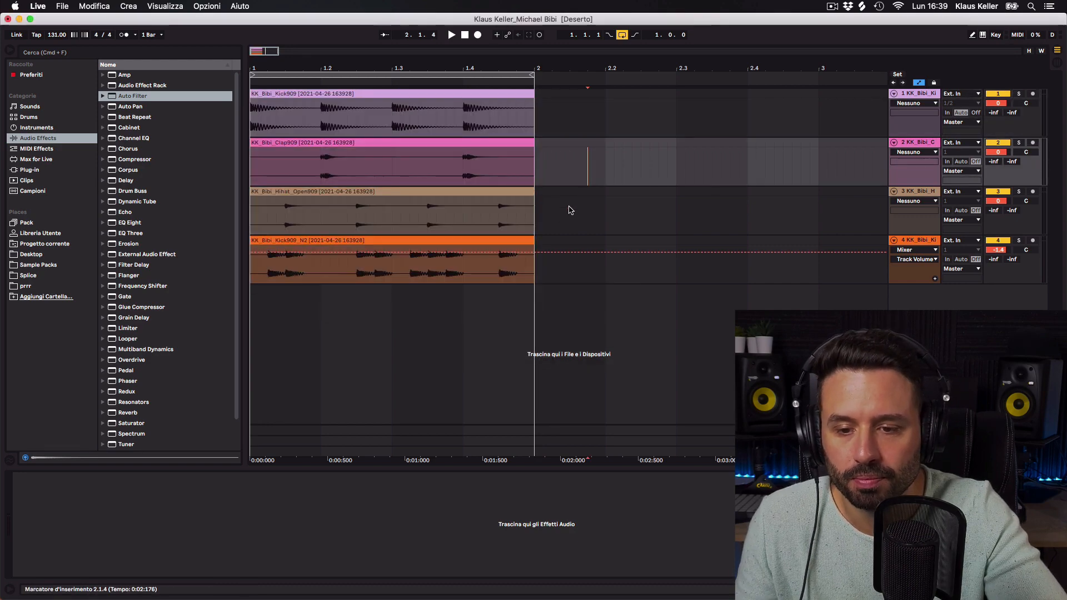
Turn on Loop for the consolidated second-kick clip and extend the arrangement loop to four bars.
double_click(532, 236)
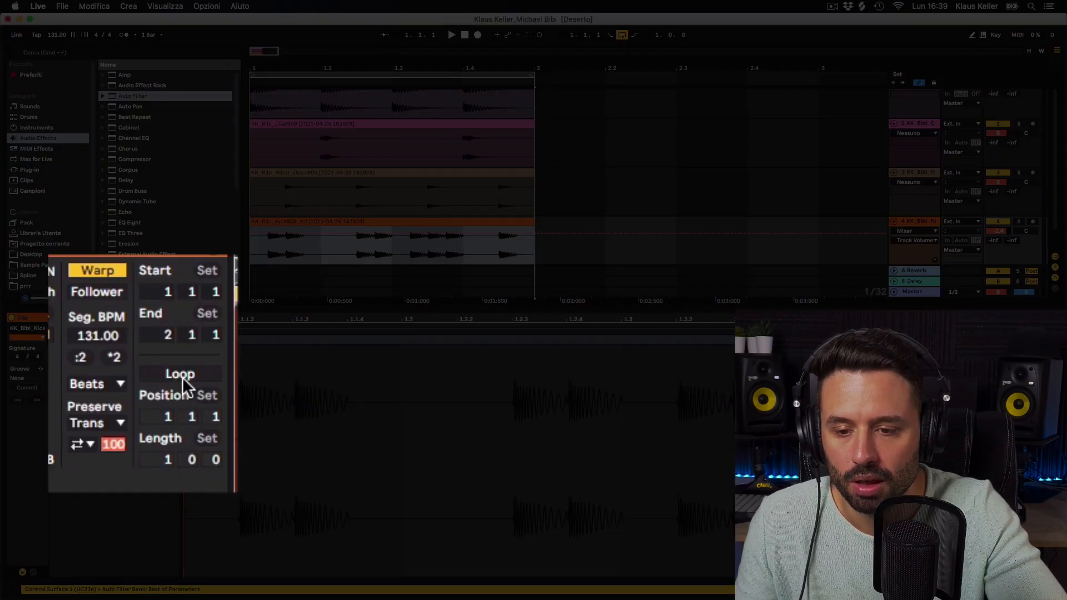
left_click(160, 374)
left_click_drag(358, 71, 465, 83)
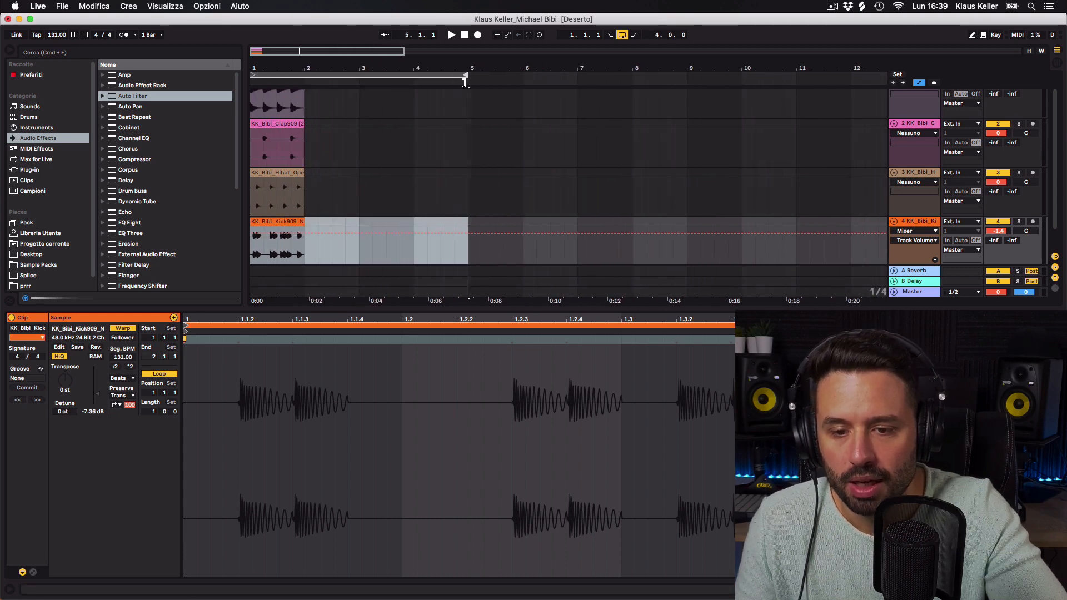
Extend the second kick, open hi-hat, clap and main kick clips to fill all four bars.
scroll(317, 212, "up", 2)
left_click_drag(300, 240, 451, 245)
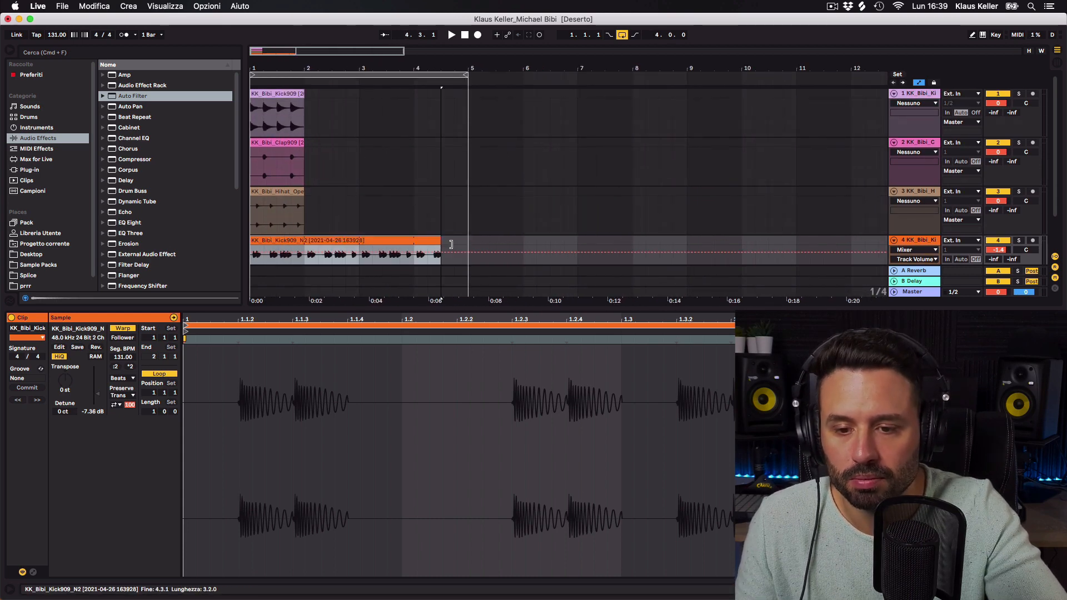
left_click(298, 192)
left_click_drag(298, 188, 457, 195)
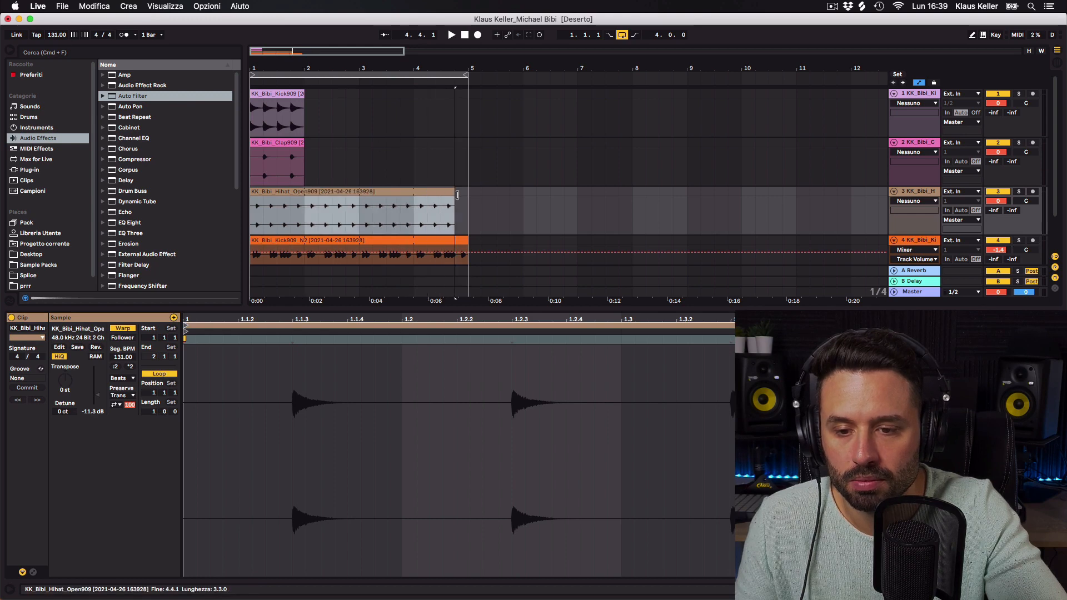
left_click(305, 144)
left_click_drag(305, 144, 468, 144)
left_click(304, 98)
left_click_drag(304, 97, 463, 90)
Play back the four-bar beat with the clip detail view hidden.
left_click(452, 35)
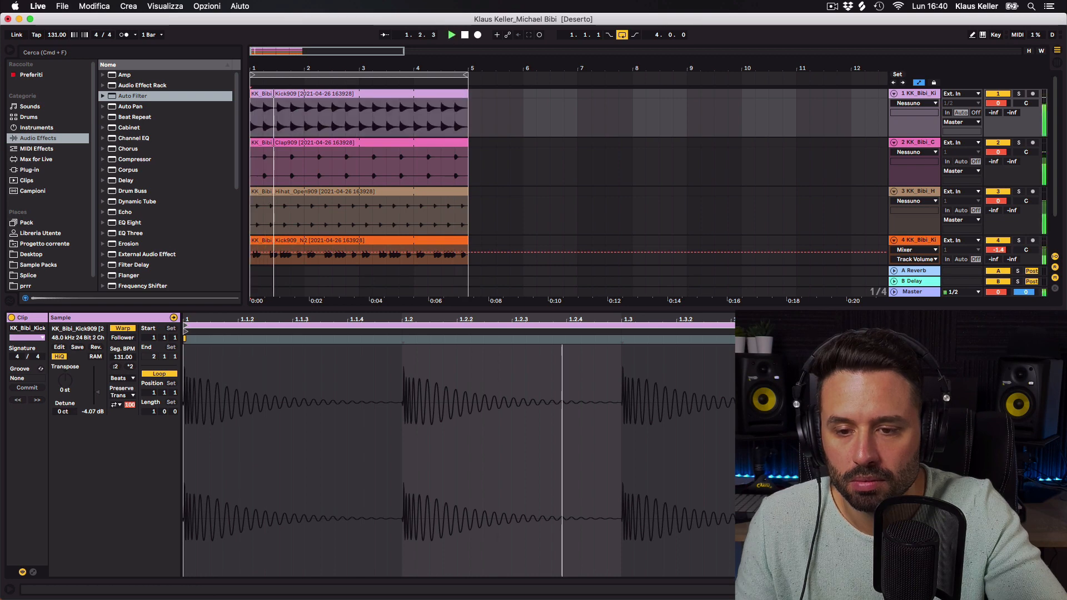
left_click(1057, 589)
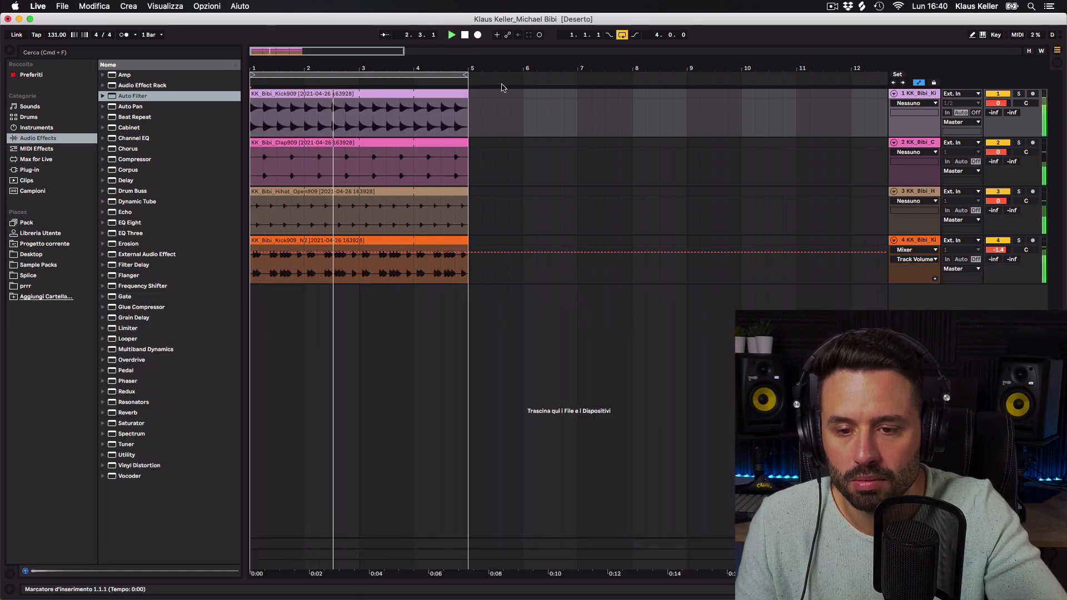
left_click_drag(448, 64, 448, 95)
key("space")
Insert an audio track below the open hi-hat and place KK_Bibi_Hihat_Closed909.wav on it at 4.3.
right_click(790, 194)
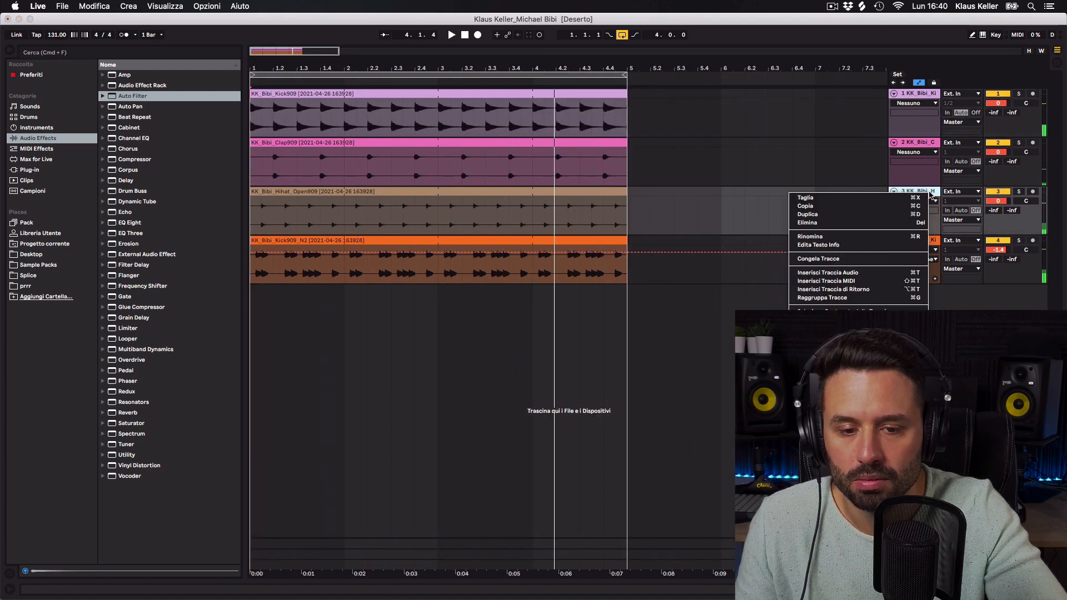
left_click(879, 274)
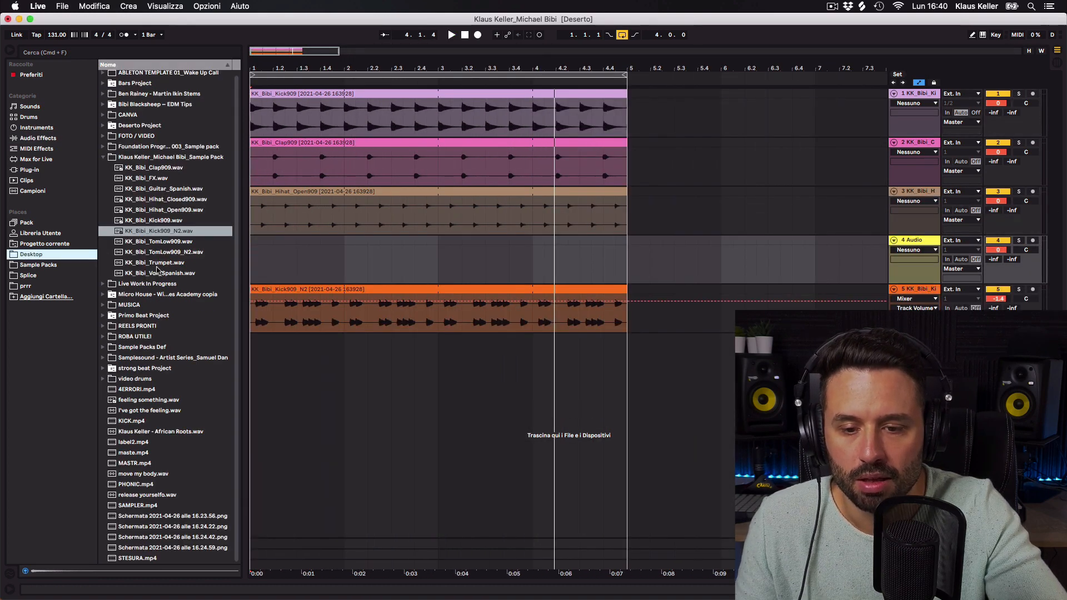
left_click(161, 212)
left_click(161, 205)
left_click_drag(161, 209, 584, 286)
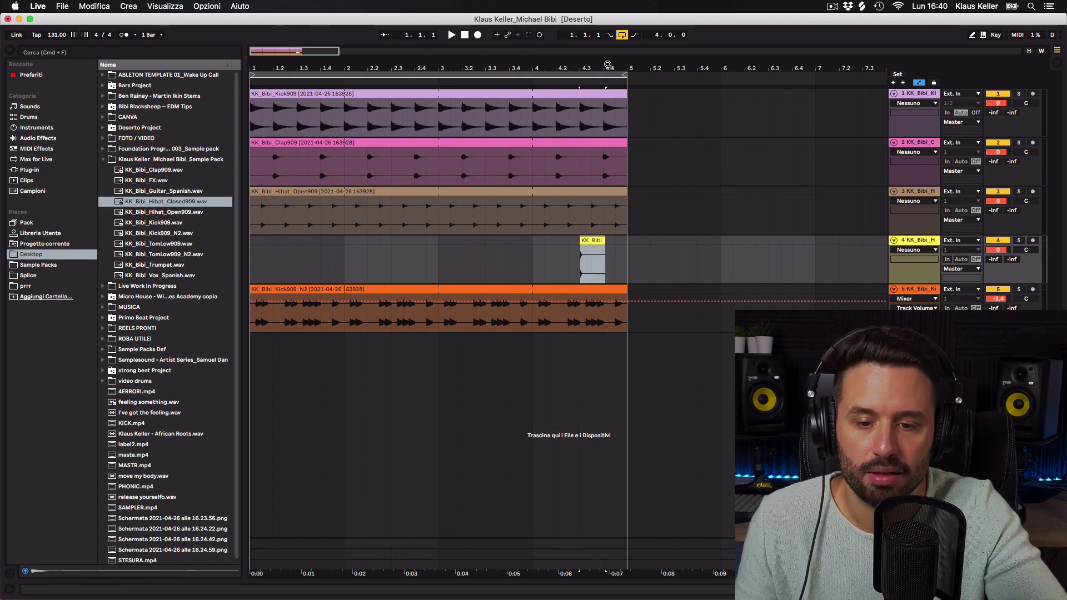
Move the closed hi-hat clip to 4.4.3, trim it into a short hit for the end-of-loop fill, and play the loop.
left_click_drag(608, 65, 494, 149)
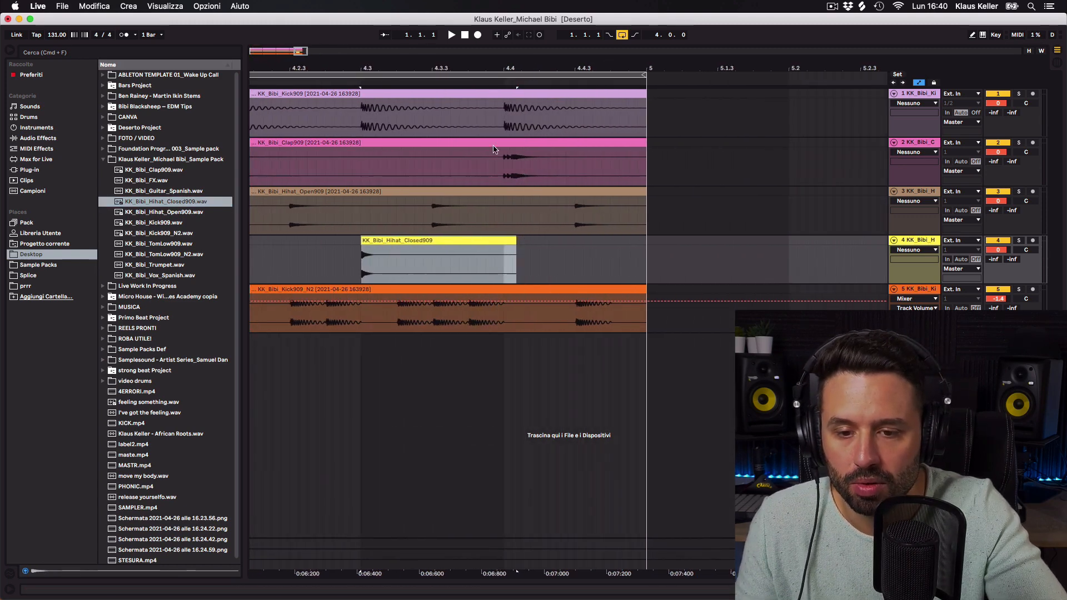
left_click_drag(443, 241, 667, 249)
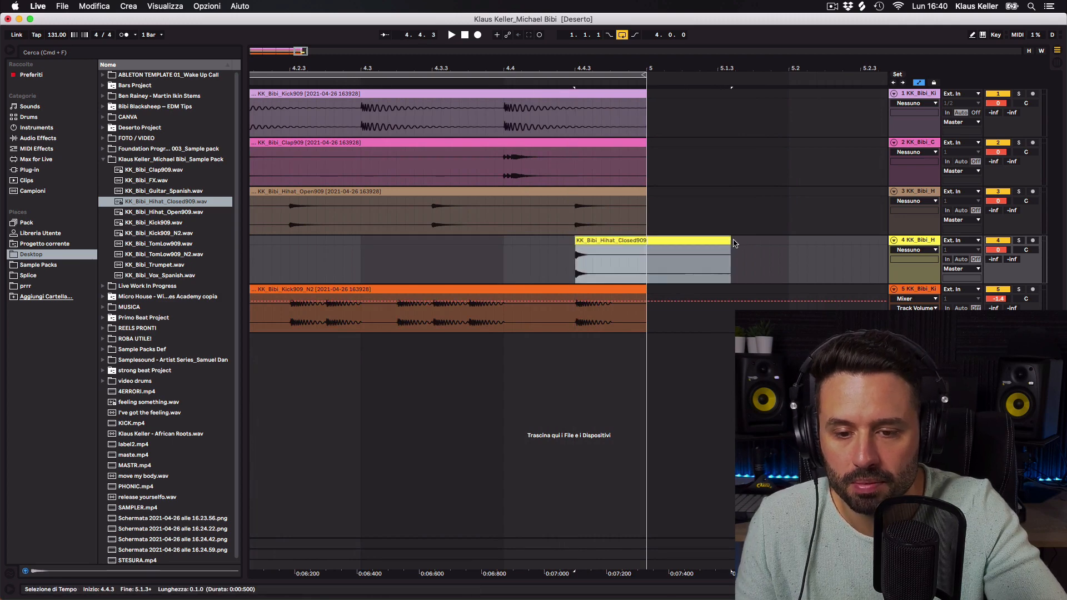
left_click_drag(732, 242, 540, 245)
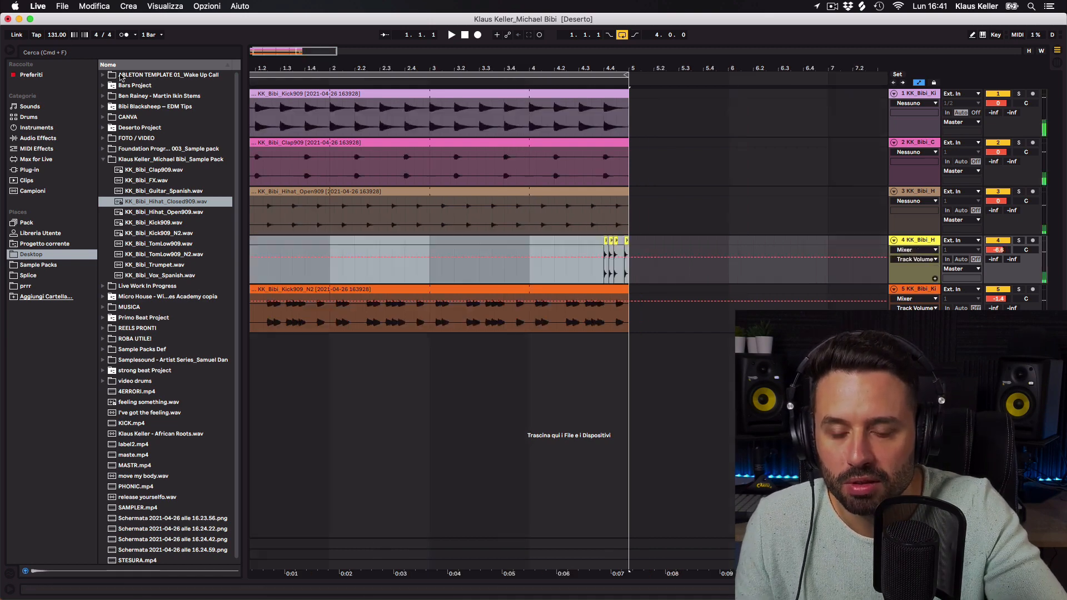
left_click_drag(417, 67, 417, 44)
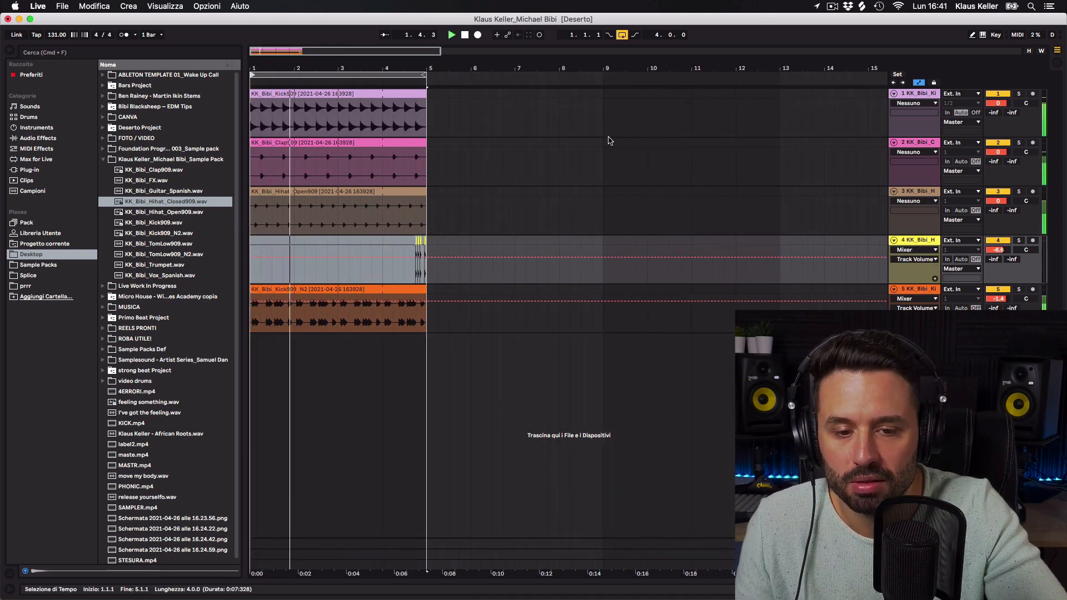
Lower the closed hi-hat track's volume and duplicate the four bars of drum clips up to bar 9.
left_click(503, 172)
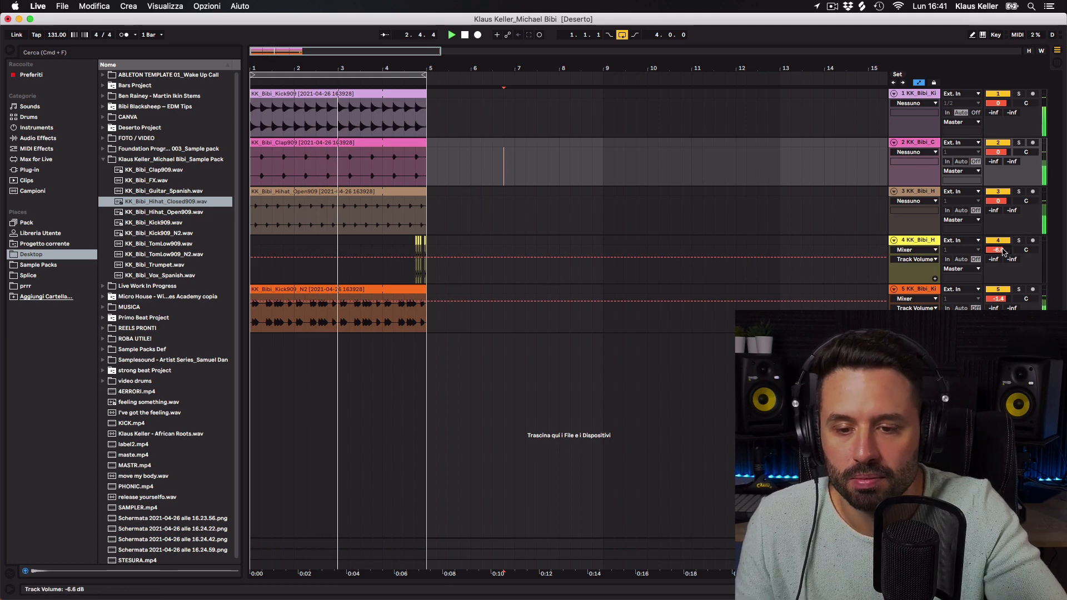
left_click_drag(1003, 251, 993, 253)
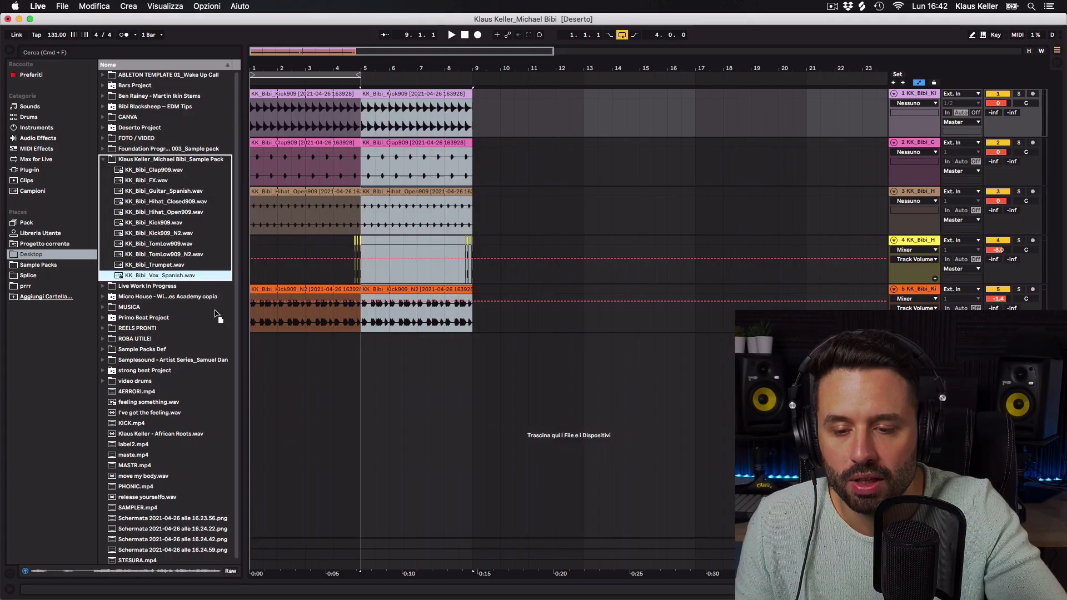
Add KK_Bibi_Vox_Spanish.wav on a new audio track below the drums from bar 1 and play the arrangement.
left_click_drag(216, 314, 257, 355)
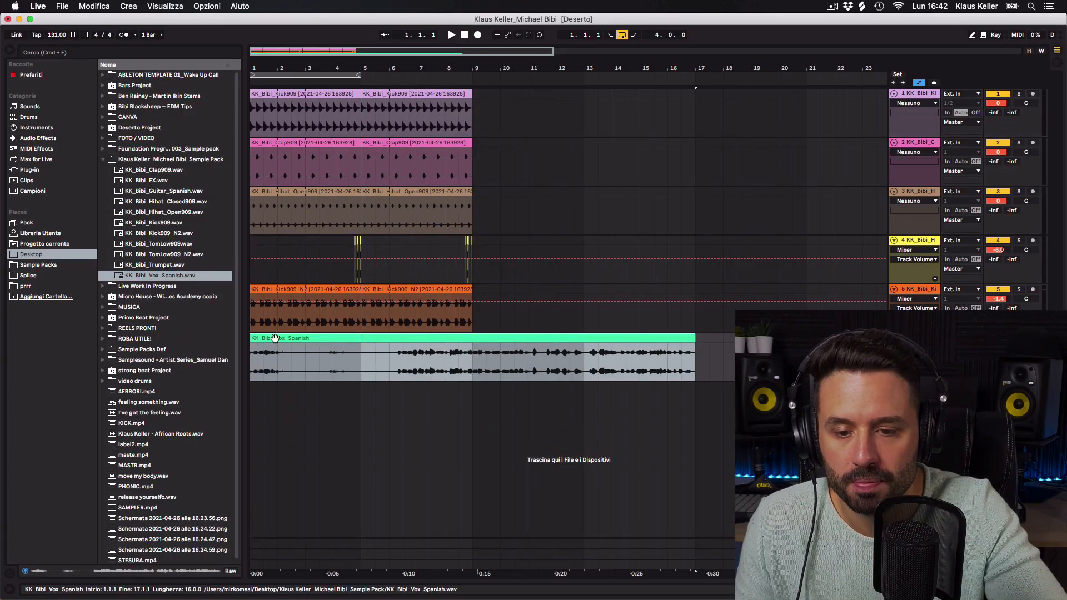
left_click(451, 35)
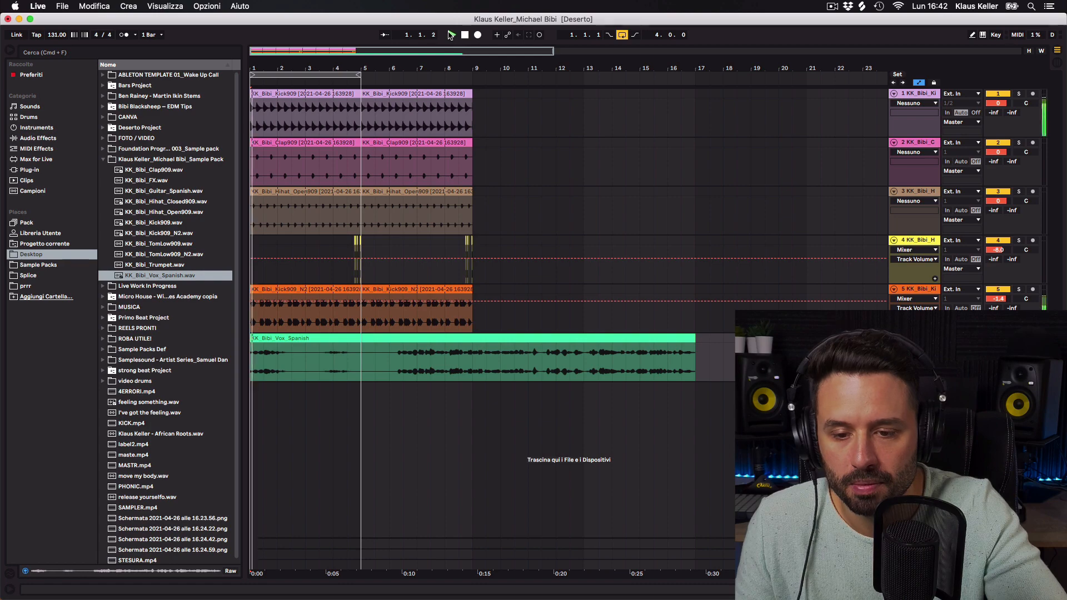
Set the Spanish vocal clip's segment tempo to 131 BPM and its warp mode to Complex.
double_click(460, 346)
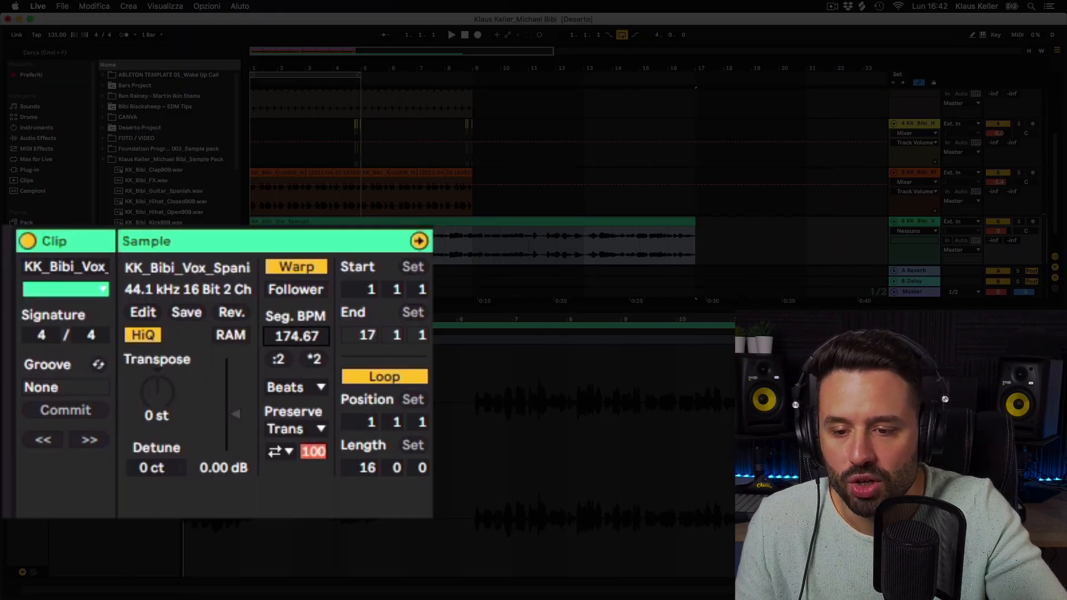
type("131")
key("Return")
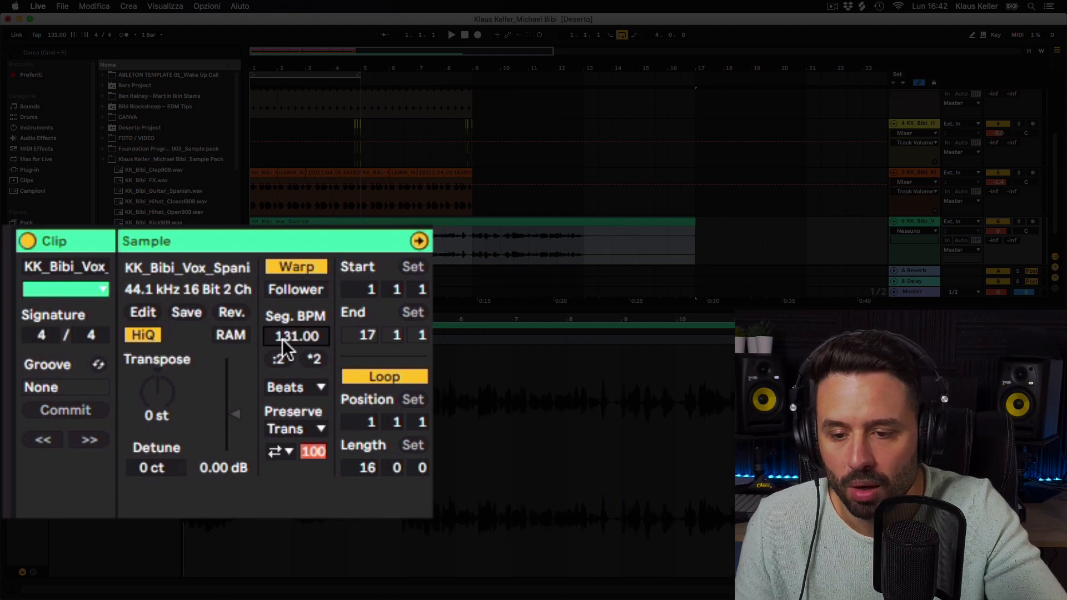
left_click(312, 389)
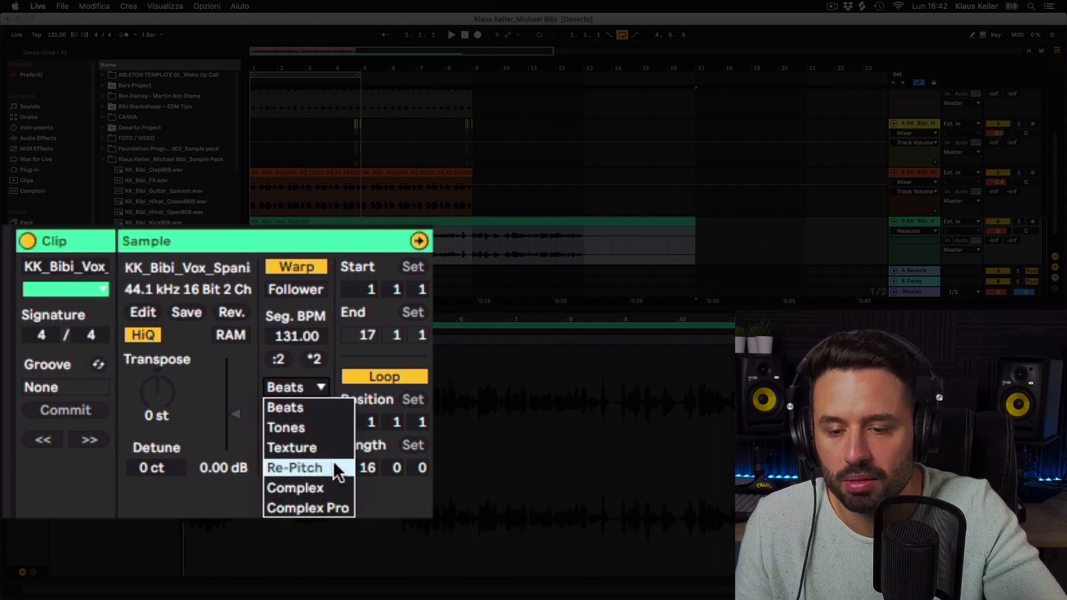
left_click(336, 487)
Shift the vocal clip to start at bar 3 and play the arrangement with looping switched off.
left_click_drag(397, 229, 460, 228)
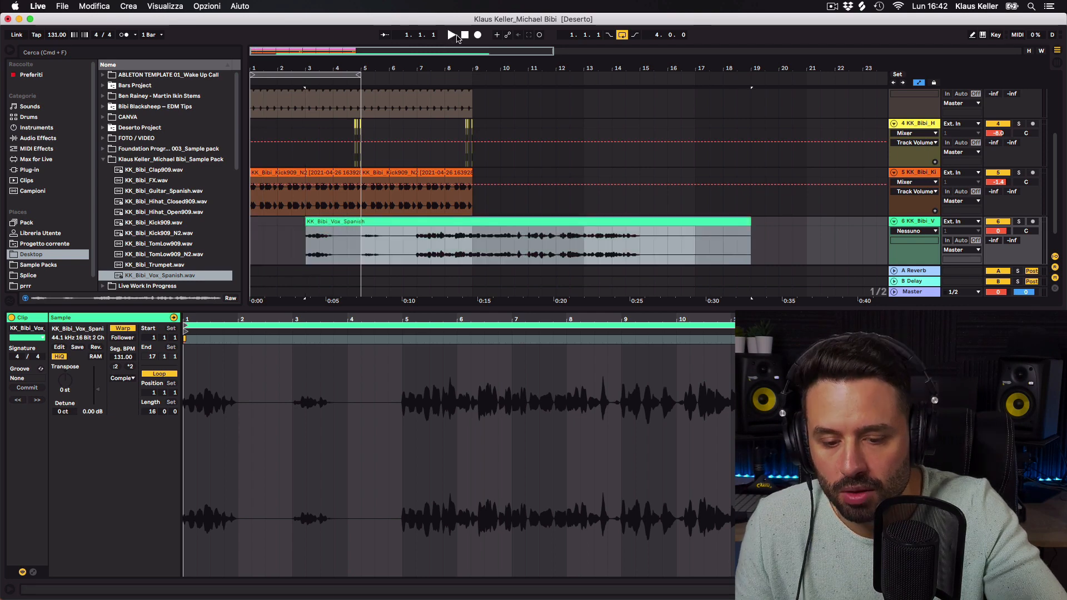
left_click(469, 36)
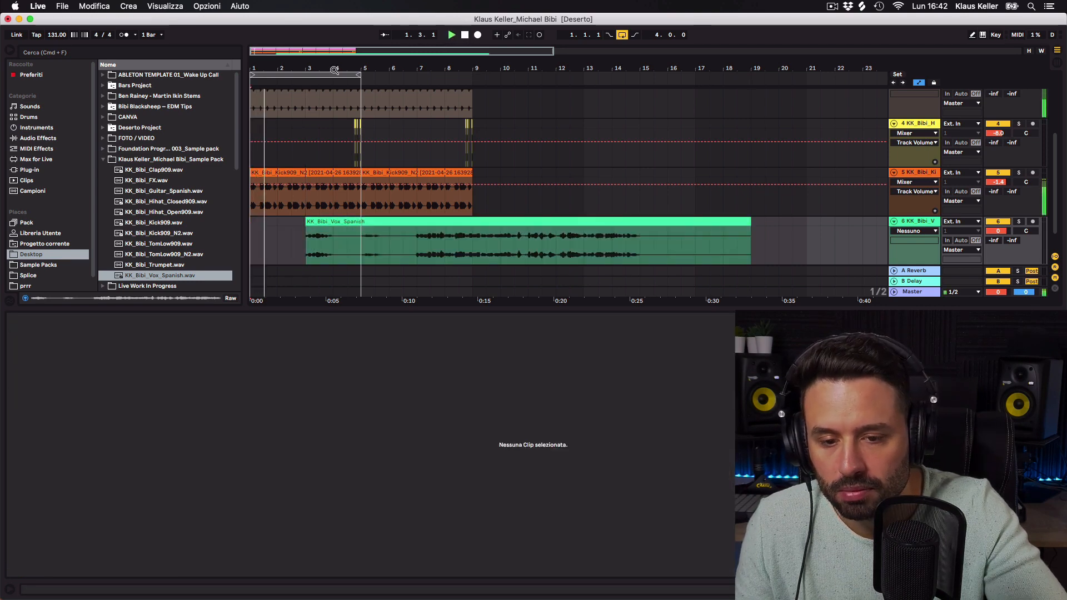
left_click(570, 100)
left_click(622, 35)
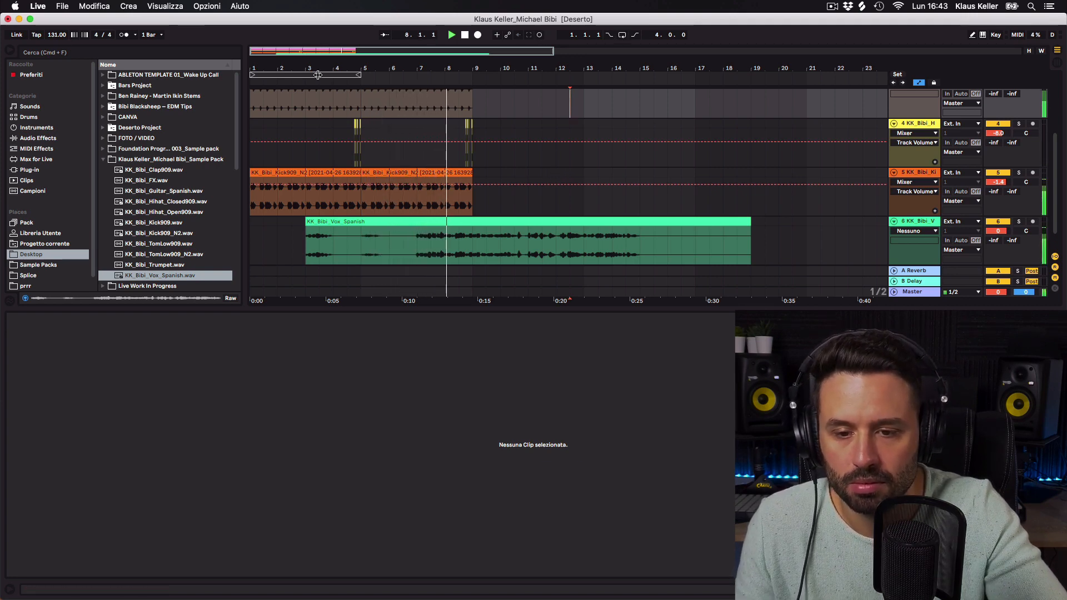
Split the Spanish vocal clip at 11.1.1.
left_click_drag(455, 74, 455, 85)
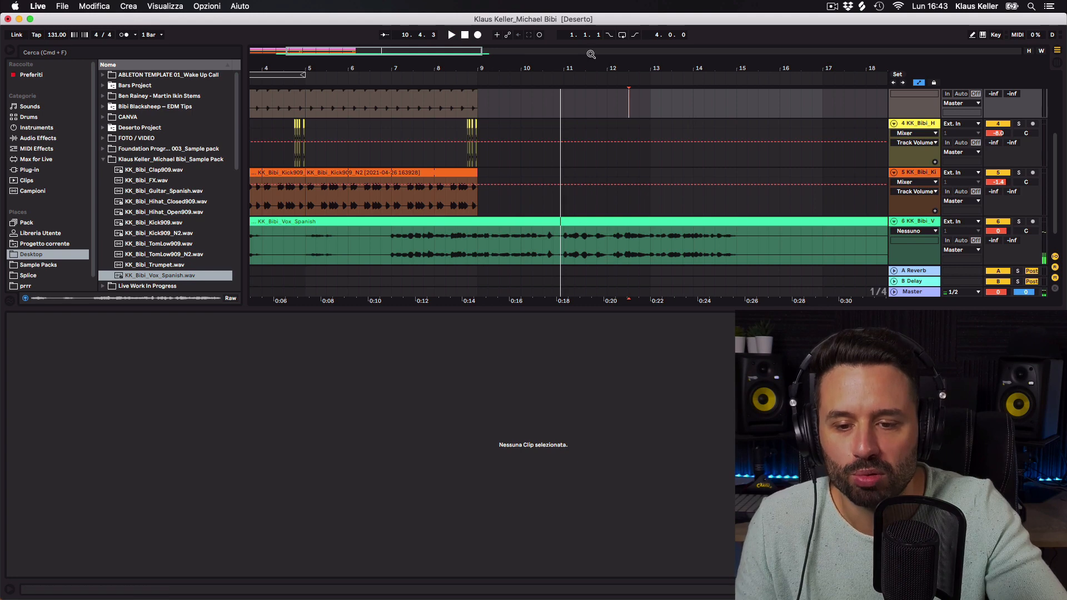
left_click_drag(572, 69, 573, 89)
left_click(554, 251)
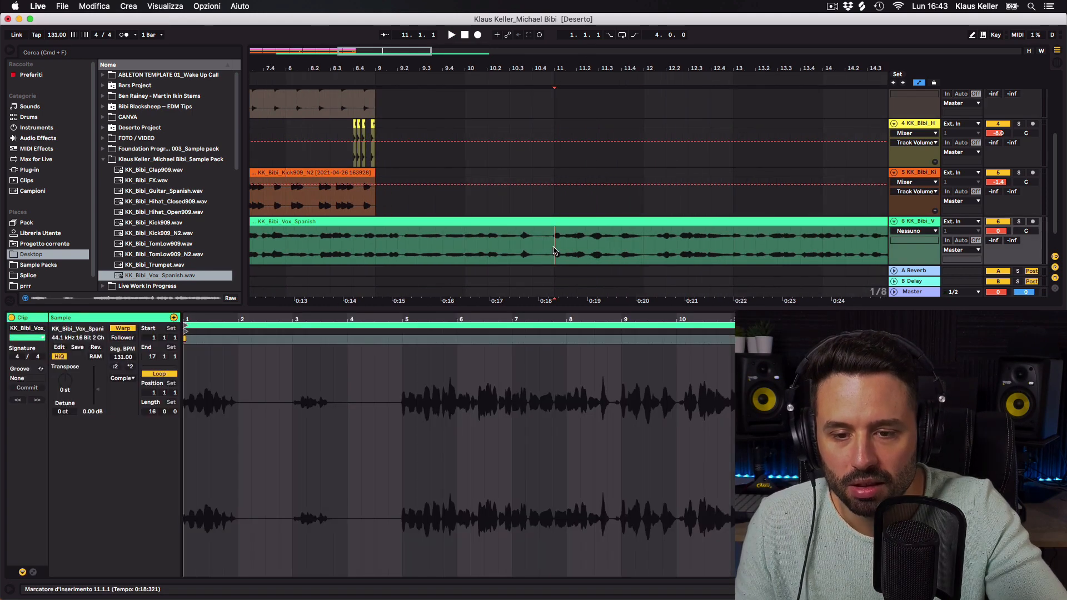
key("super+e")
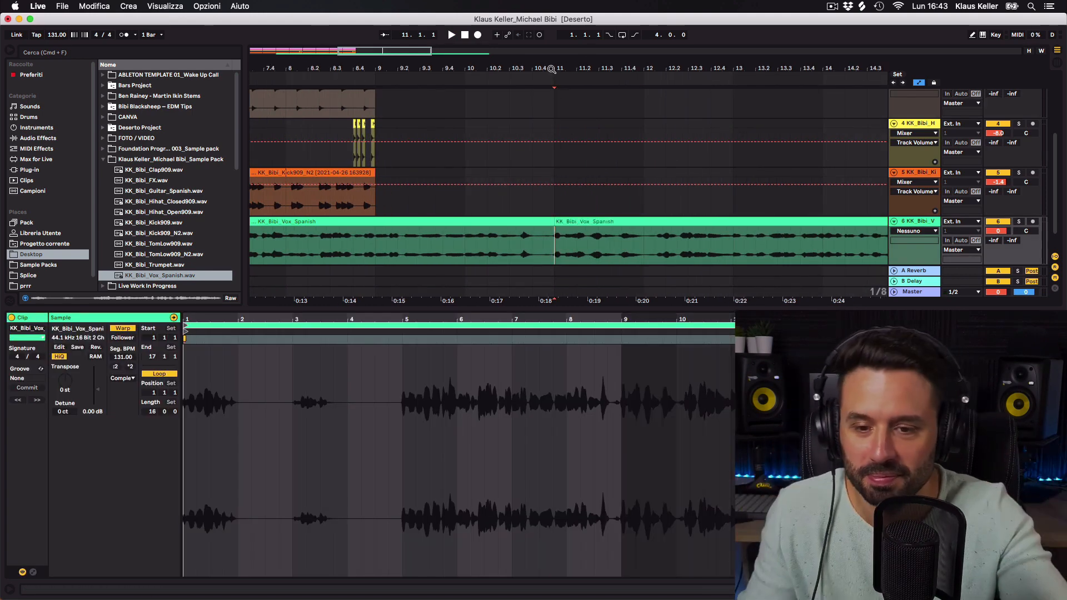
Move the second vocal part out to bar 23 and the first part back to bar 1.
left_click_drag(555, 69, 555, 49)
left_click_drag(433, 223, 640, 224)
left_click(531, 224)
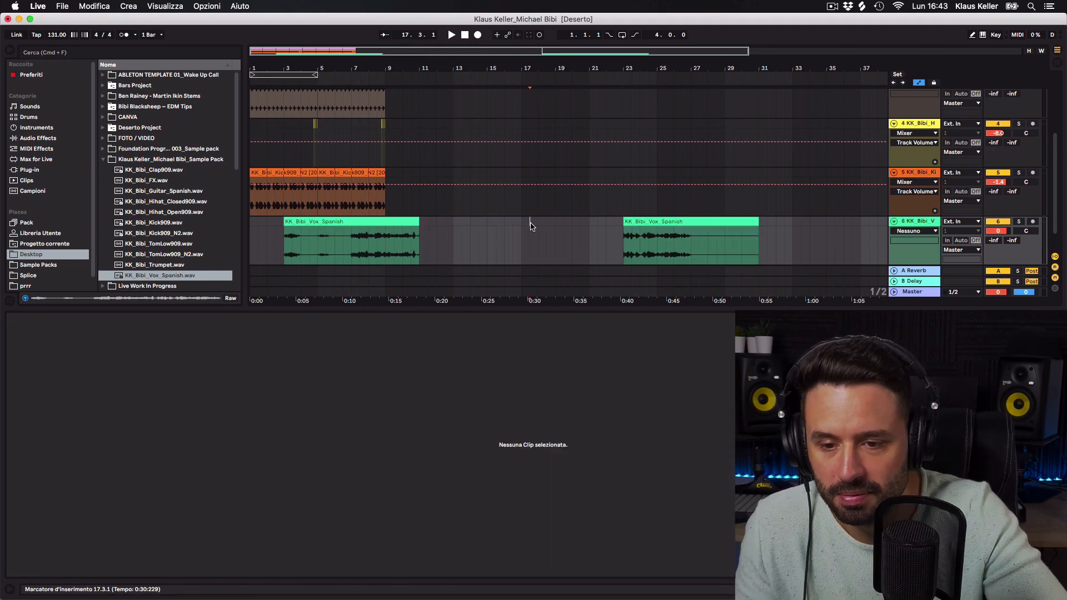
left_click_drag(349, 223, 280, 224)
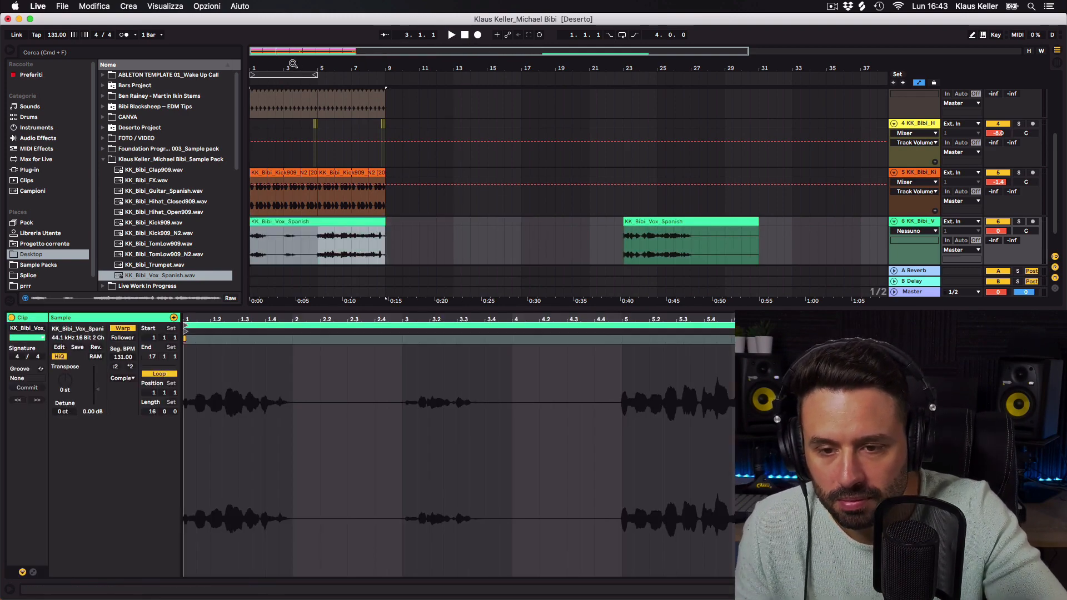
left_click_drag(293, 65, 293, 74)
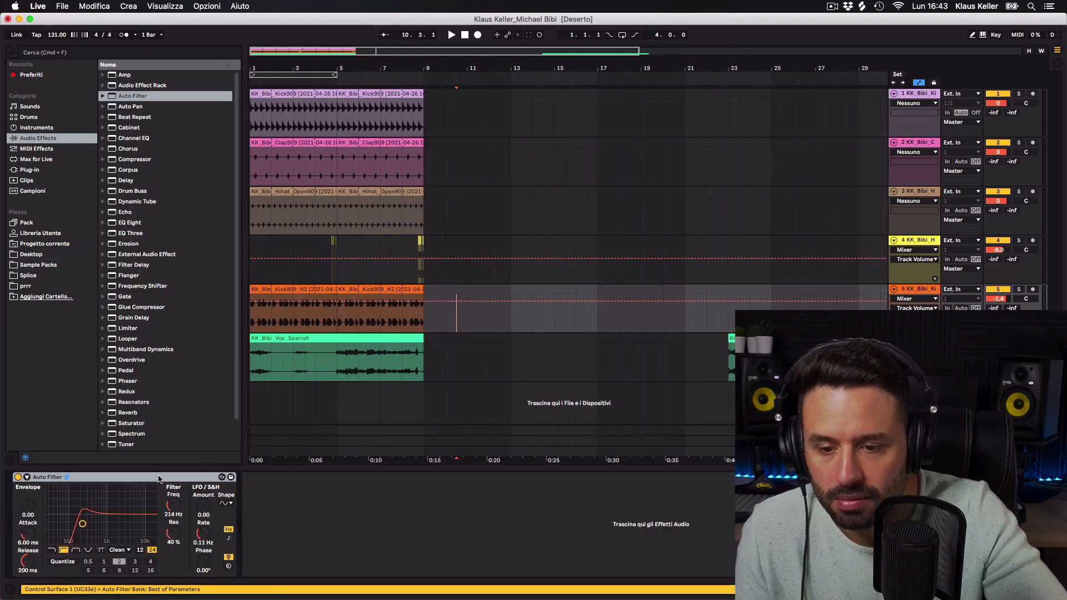
Copy the second kick's 214 Hz high-pass Auto Filter to the main kick track and place it before the low-pass Auto Filter.
right_click(164, 483)
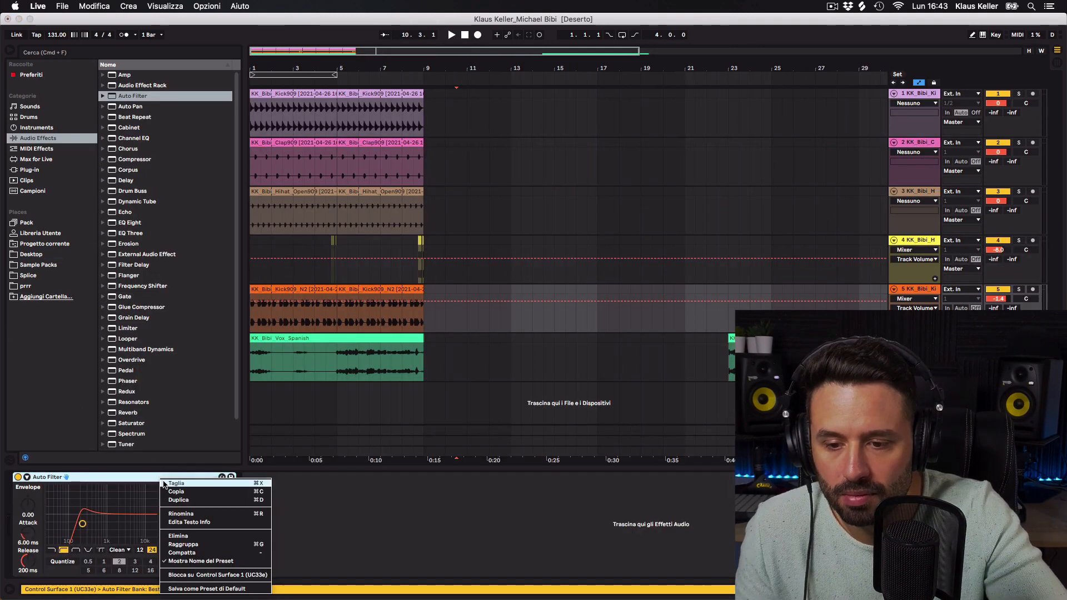
left_click(168, 492)
left_click(459, 110)
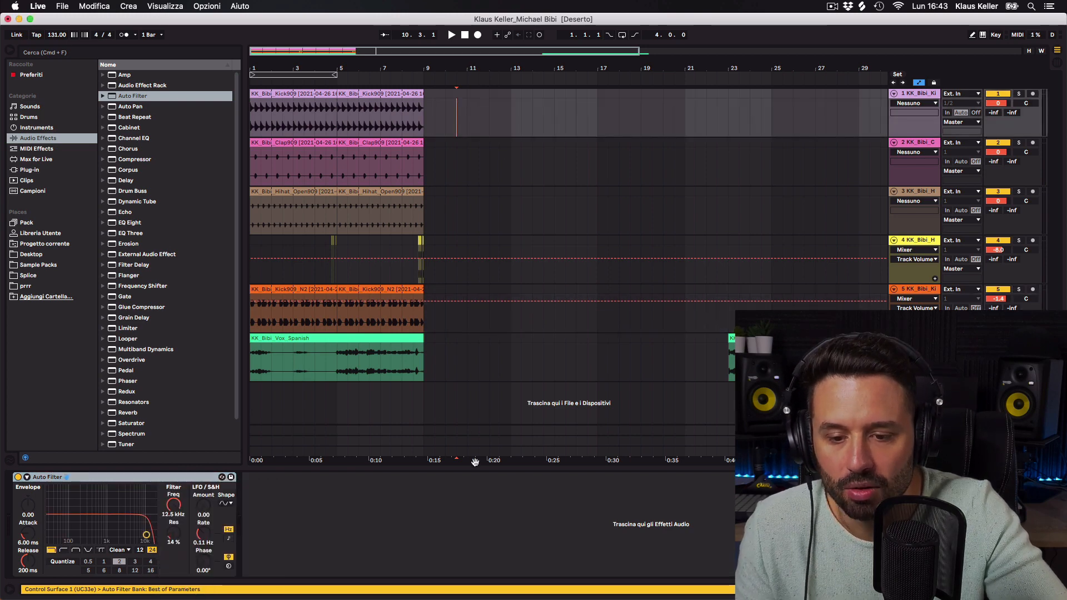
left_click(456, 537)
key("super+v")
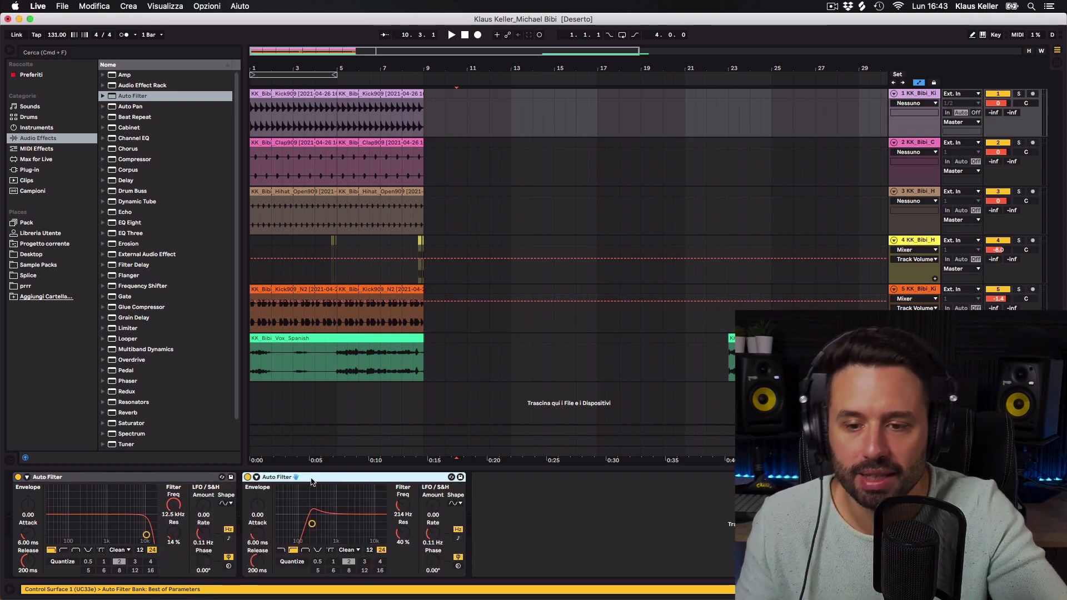
left_click_drag(311, 482, 61, 484)
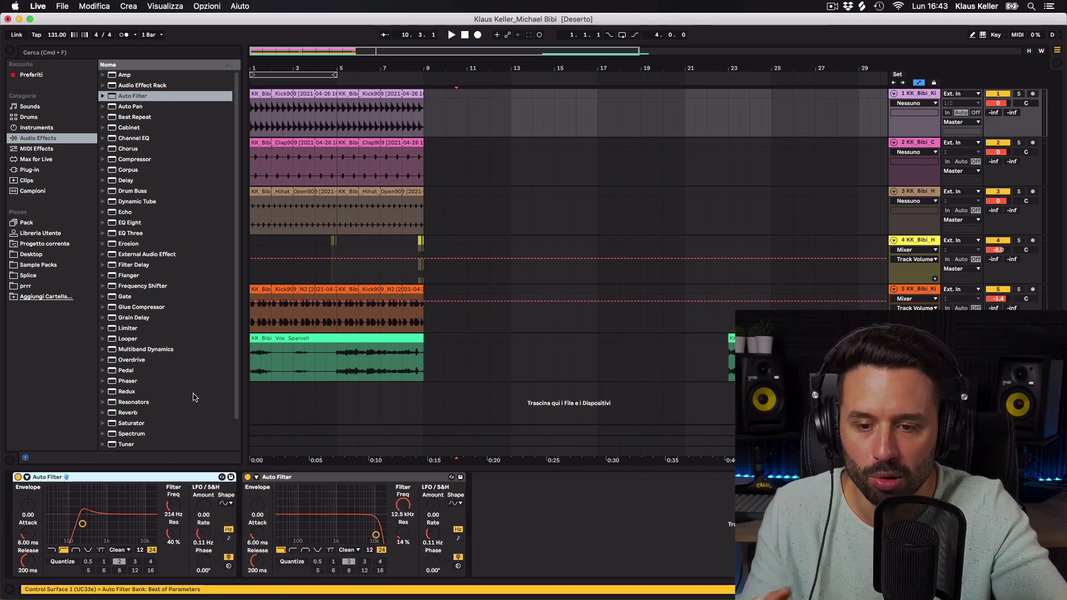
Automate the main kick's high-pass Auto Filter to stay on until bar 3 and off from there, and play it back.
right_click(19, 477)
left_click(33, 484)
left_click(337, 108)
left_click_drag(342, 108, 342, 126)
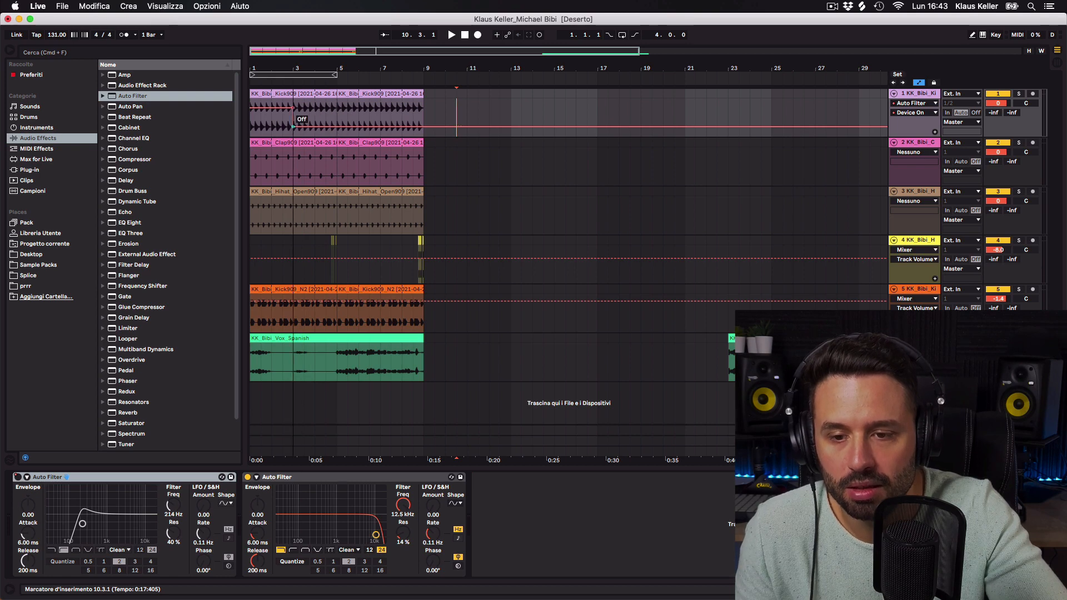
key("space")
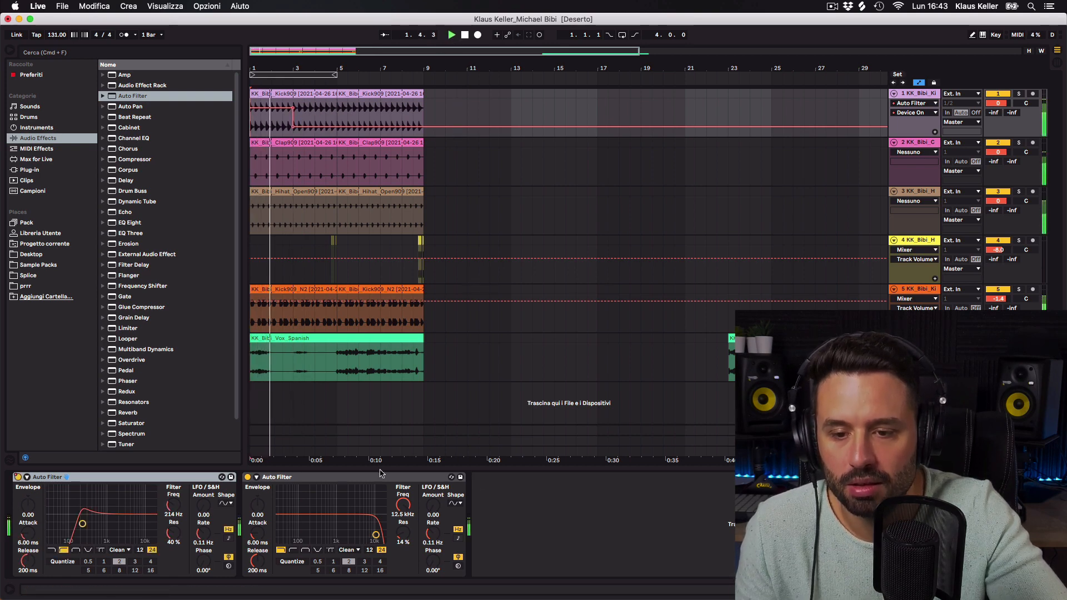
Set the main kick's low-pass filter frequency to 19.9 kHz and automate it to sweep down from bar 7 to bar 9.
left_click_drag(403, 505, 402, 506)
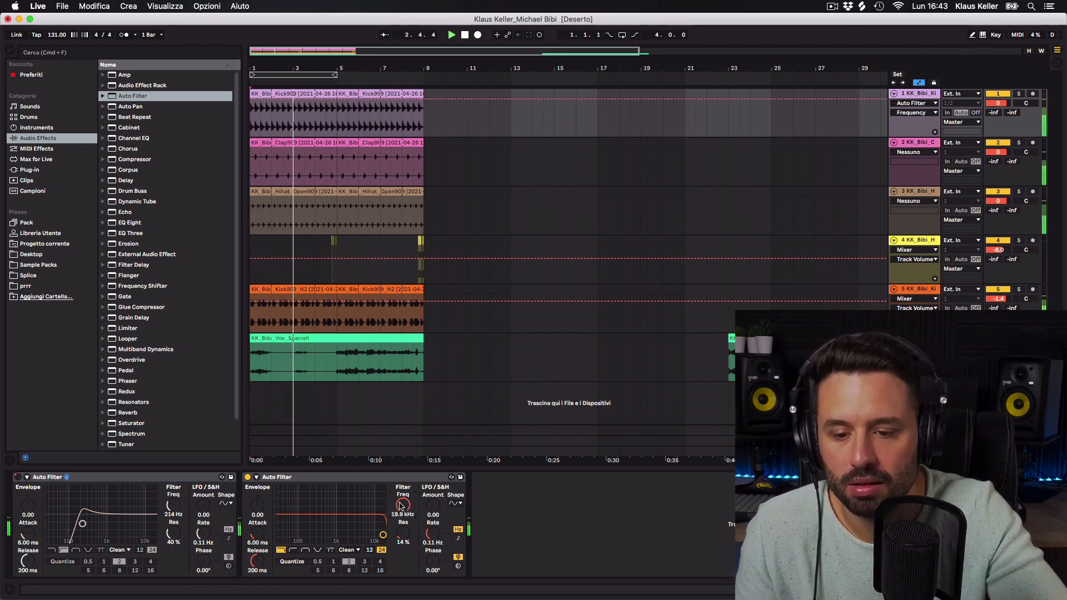
right_click(401, 506)
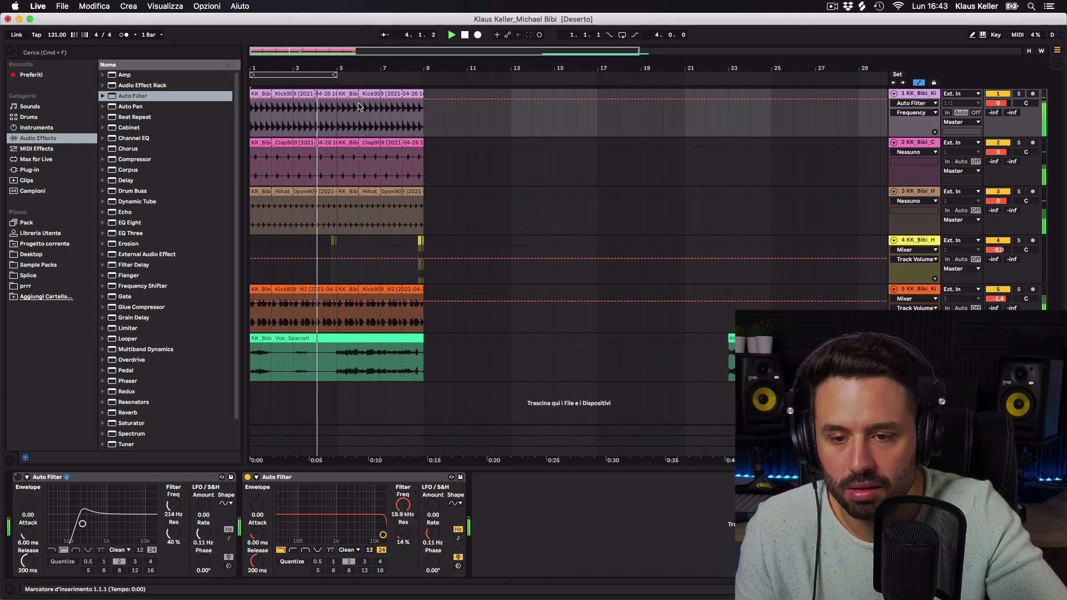
mouse_move(427, 99)
left_mouse_down()
mouse_move(426, 112)
mouse_move(433, 95)
mouse_move(416, 112)
mouse_move(418, 100)
left_mouse_up()
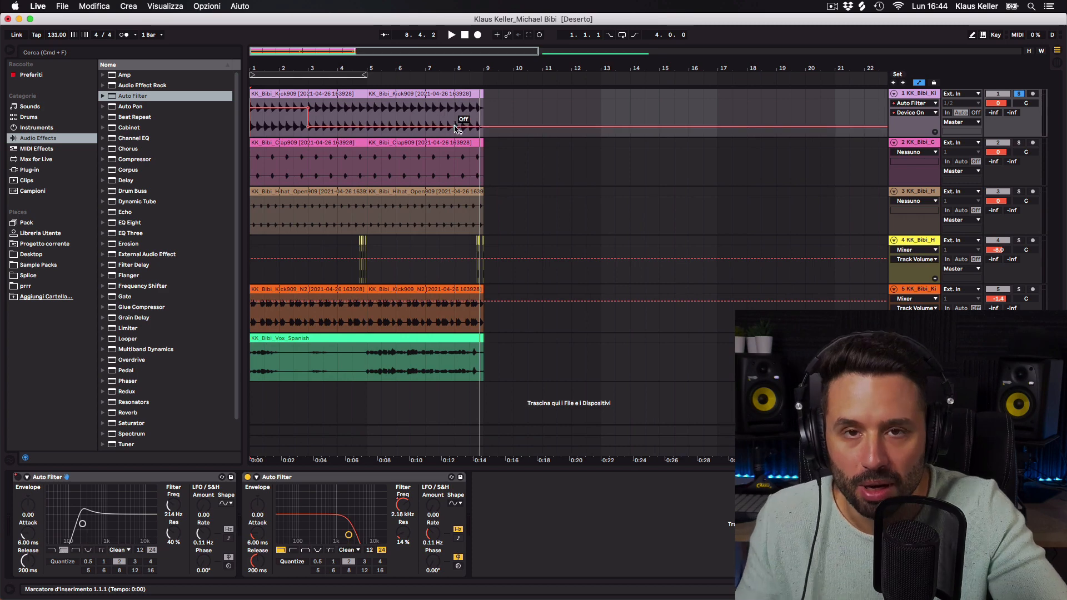
Automate the main kick's high-pass filter on from bar 8 to 9, and lower the low-pass sweep's end point to about 834 Hz.
left_click_drag(455, 126, 483, 127)
key("space")
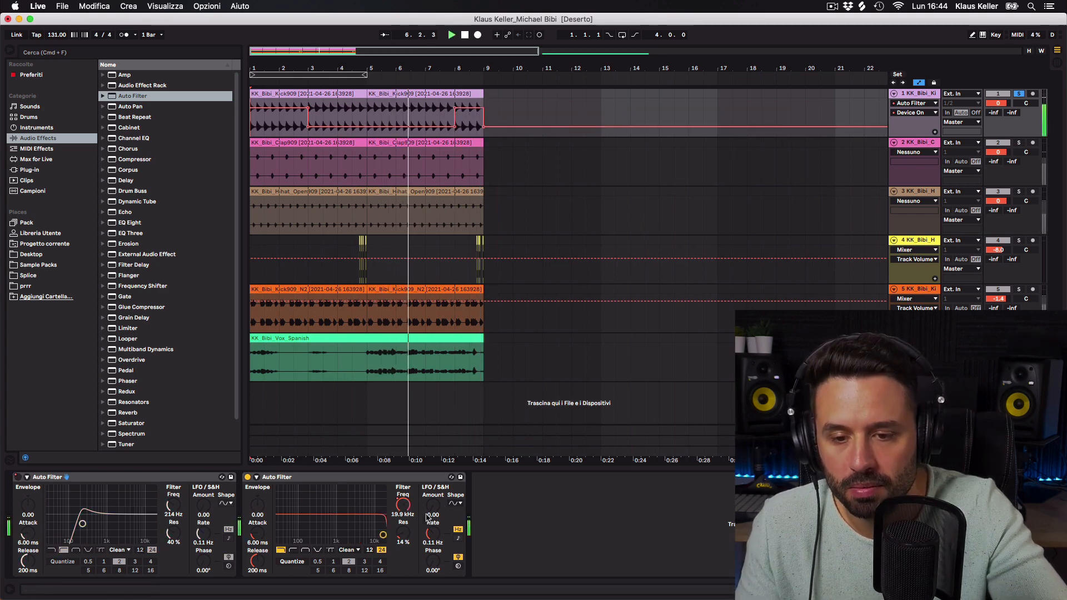
left_click(403, 505)
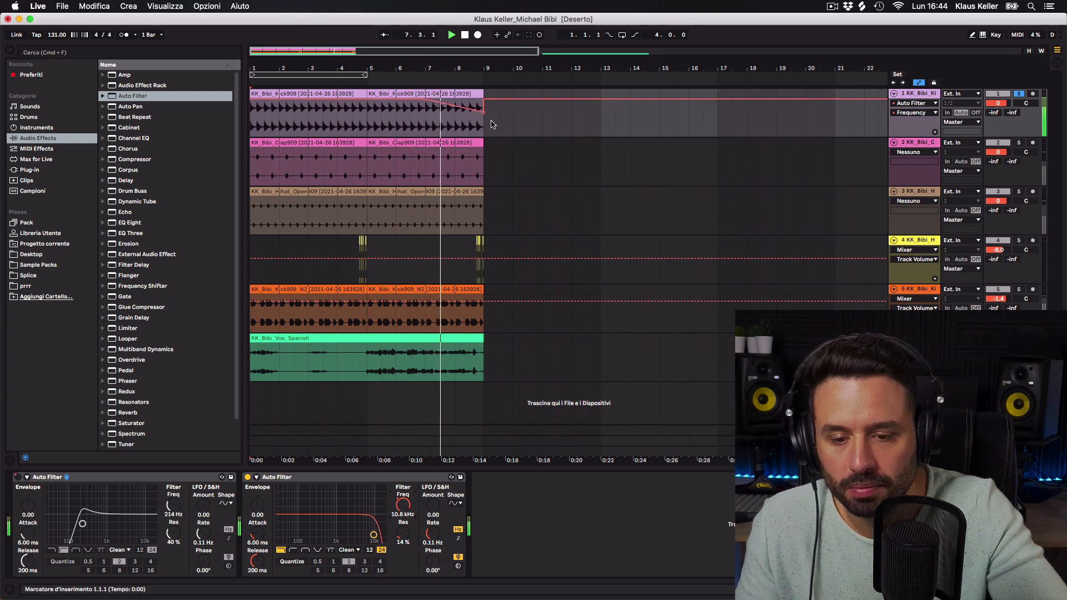
left_click_drag(485, 115, 483, 116)
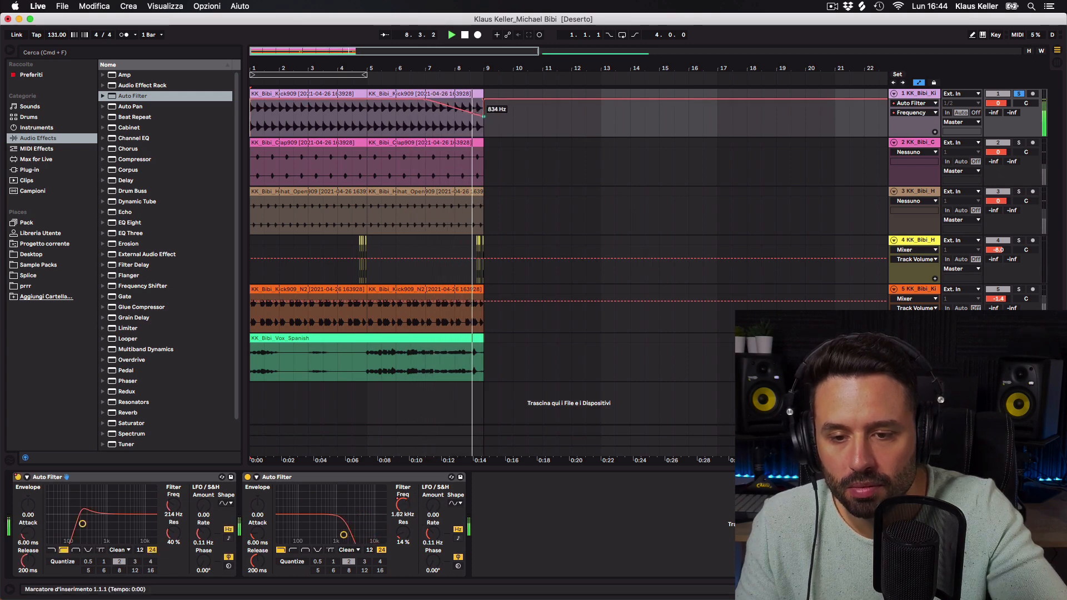
key("space")
Copy the main kick's low-pass Auto Filter and paste it onto the clap and open hi-hat tracks.
right_click(402, 478)
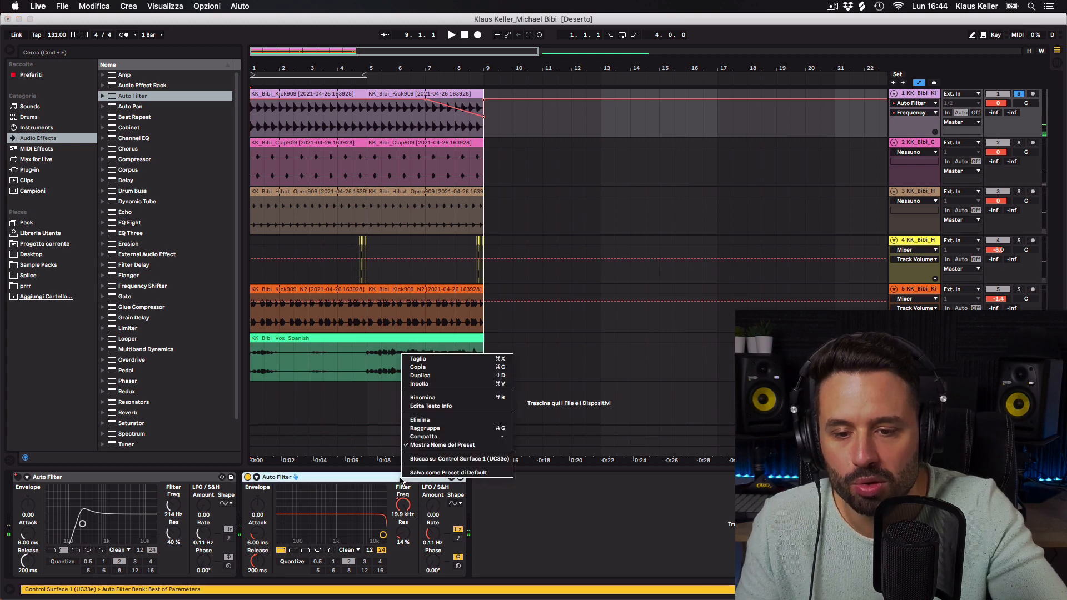
left_click(417, 367)
left_click(513, 166)
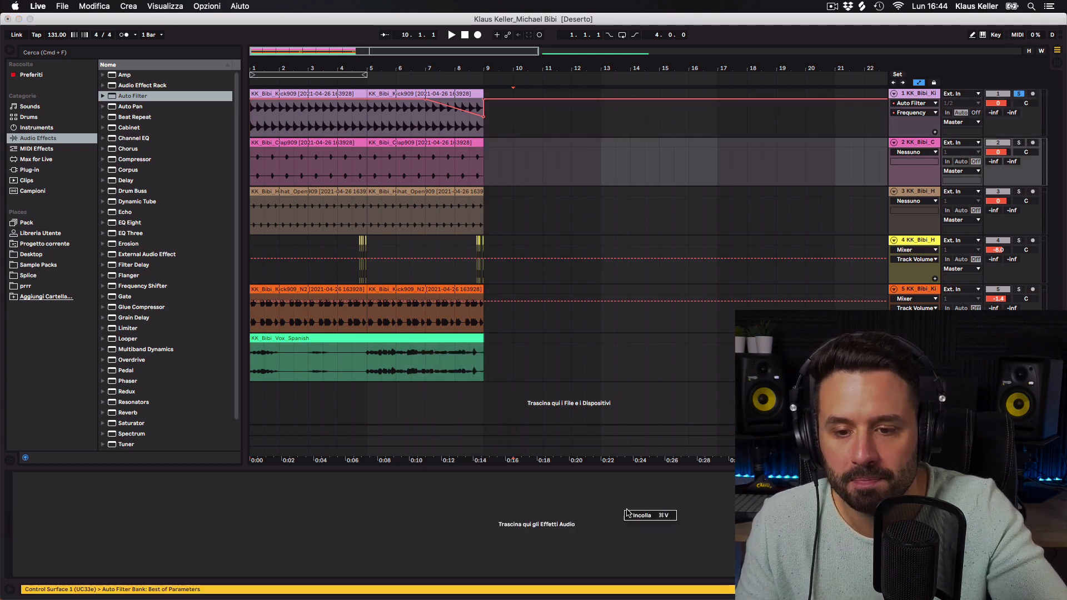
left_click(628, 515)
left_click(443, 208)
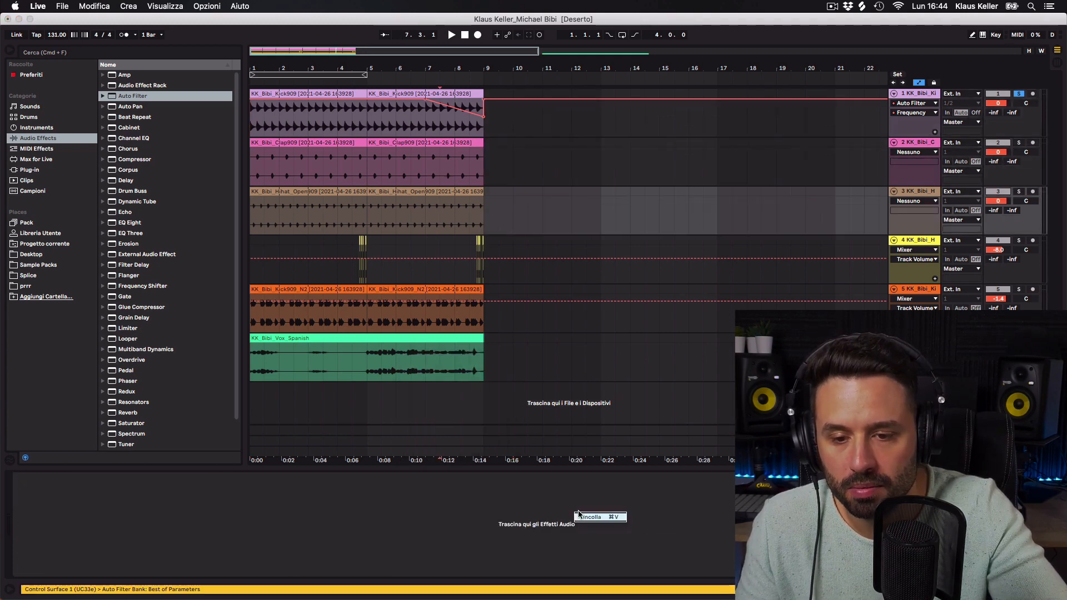
left_click(579, 516)
Paste the low-pass Auto Filter onto the closed hi-hat track and after the second kick's high-pass filter.
left_click(502, 275)
right_click(569, 492)
left_click(579, 500)
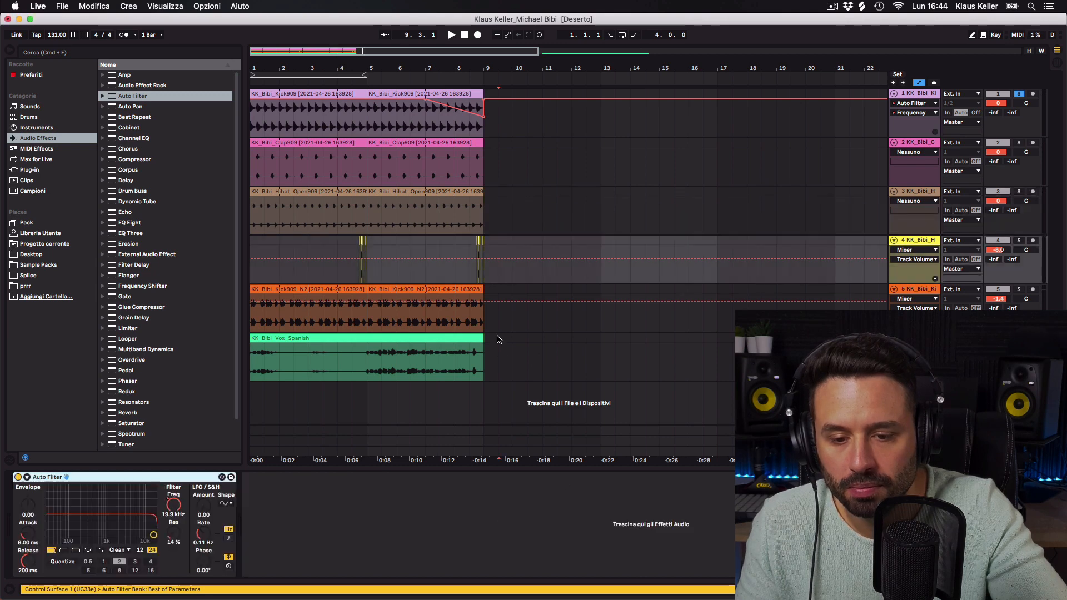
left_click(499, 321)
right_click(562, 509)
left_click(572, 517)
left_click(585, 500)
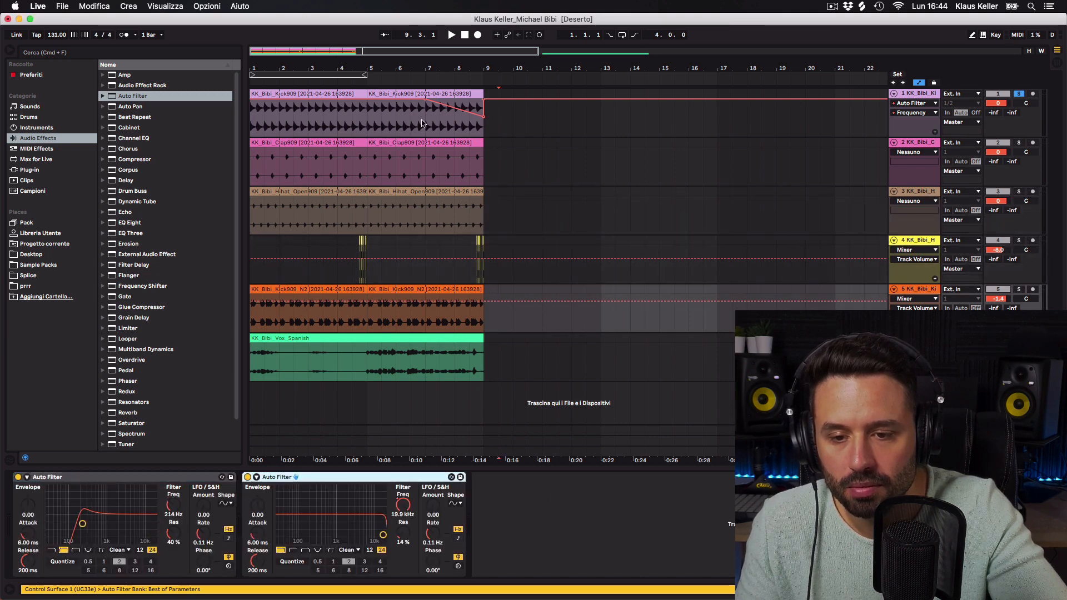
Take the main kick out of solo and play the bars leading up to bar 9.
left_click(379, 82)
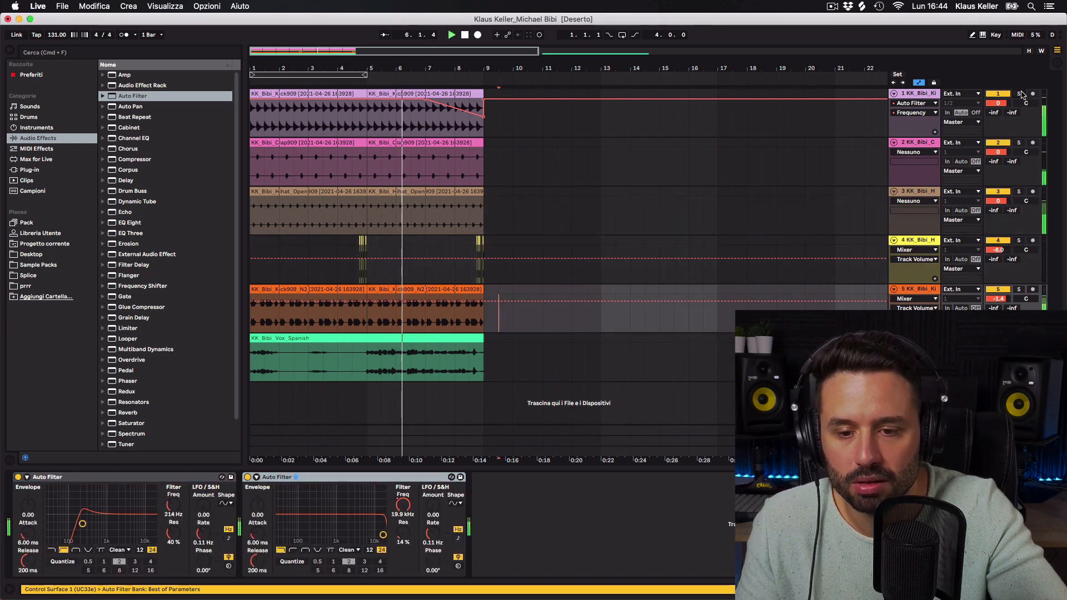
left_click(695, 190)
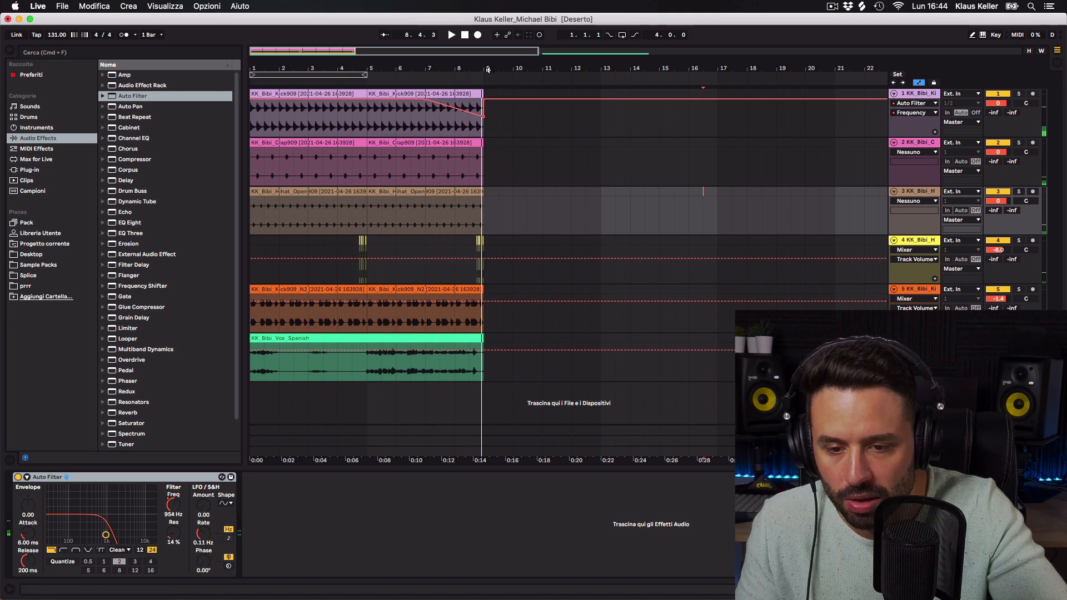
Trim the end of the Spanish vocal clip slightly so it stops just before bar 9.
left_click_drag(488, 70, 433, 232)
left_click_drag(441, 339, 436, 339)
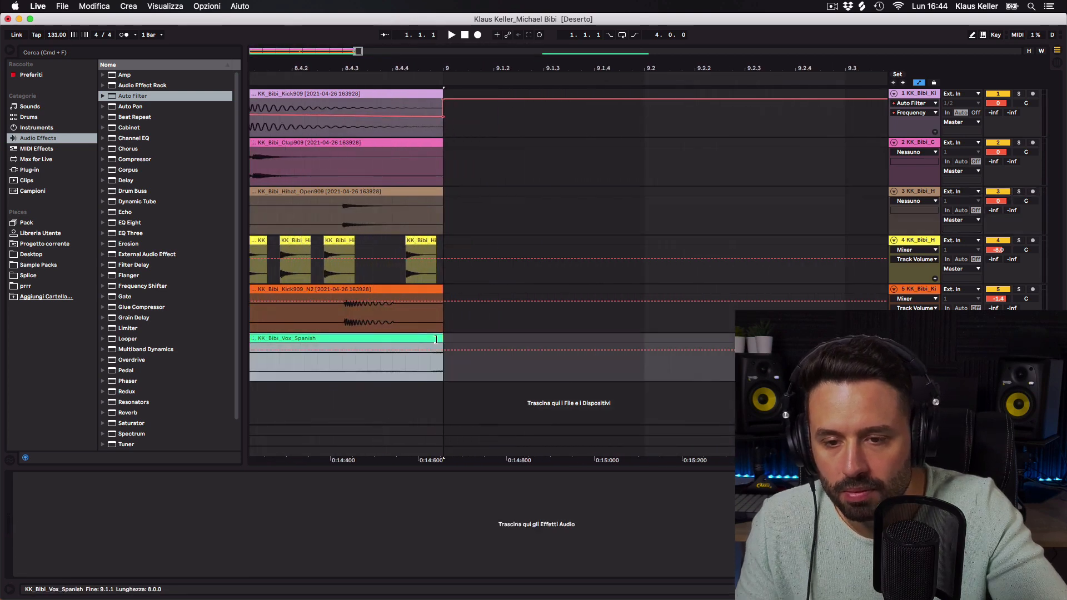
left_click_drag(397, 68, 397, 14)
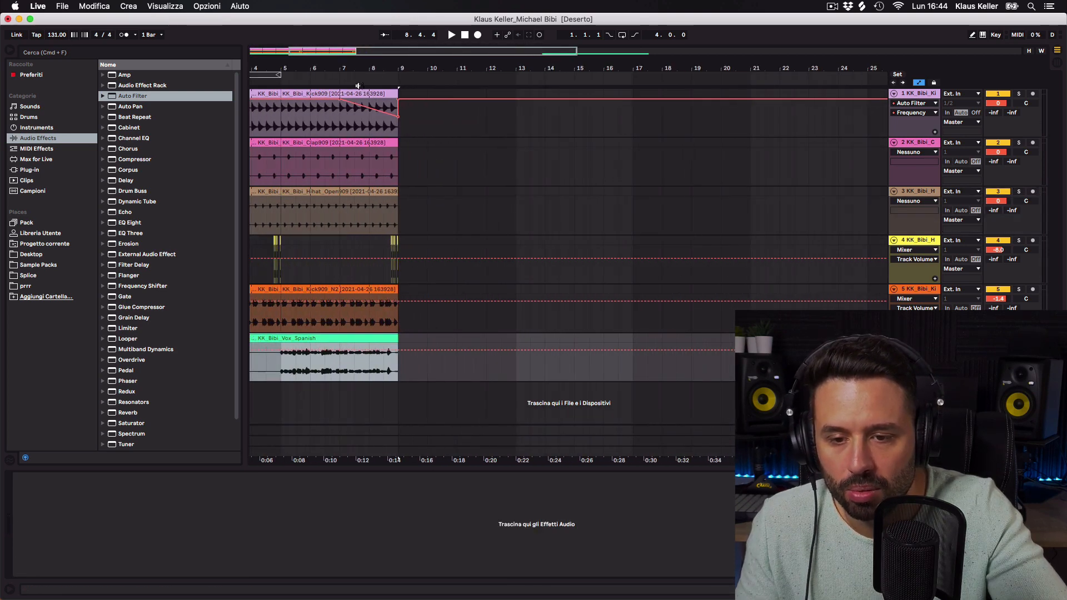
left_click(318, 330)
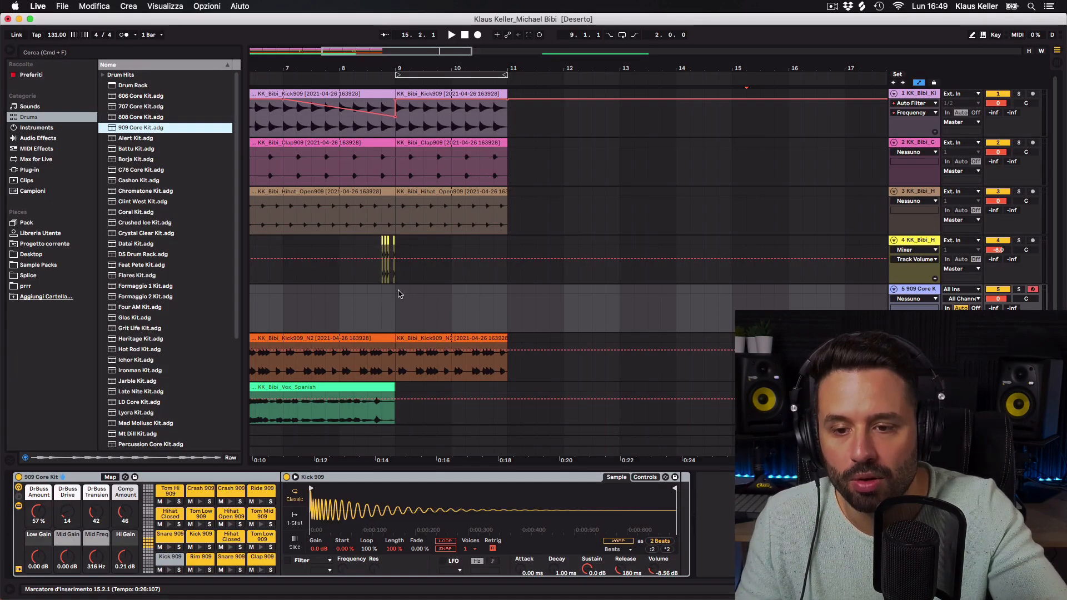
Insert an empty two-bar MIDI clip from bar 9 to 11 on the 909 Core Kit track and turn on looping.
left_click_drag(397, 291, 515, 292)
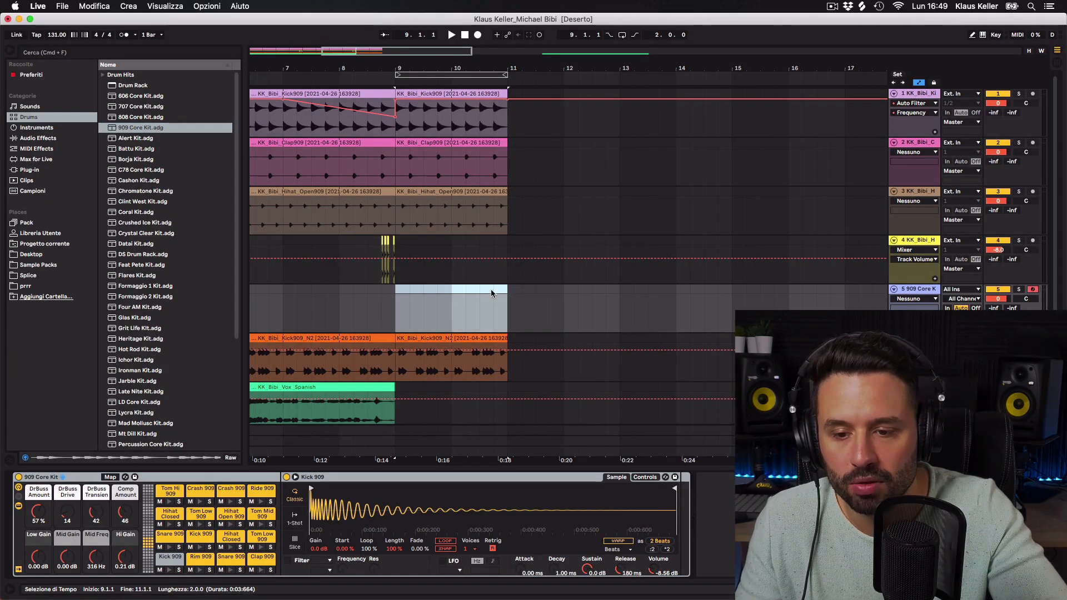
right_click(491, 293)
left_click(578, 377)
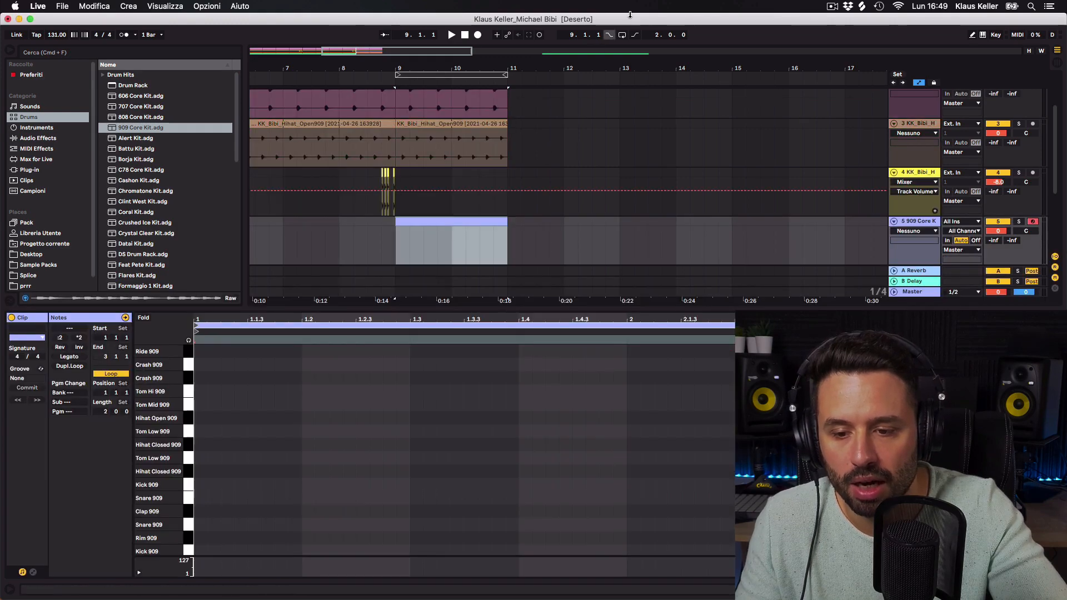
left_click(621, 34)
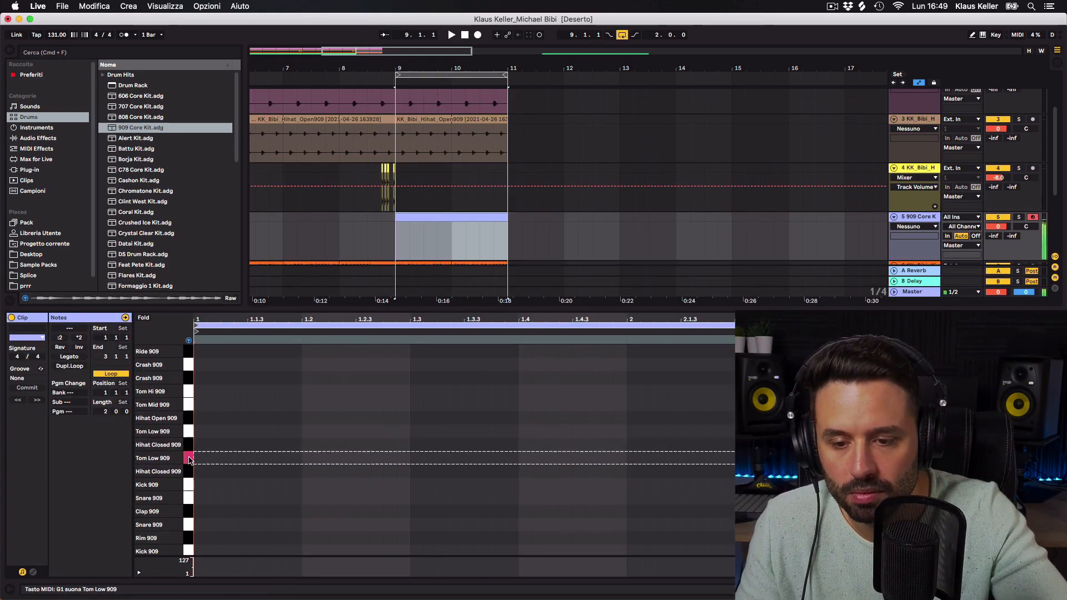
Program two consecutive upper Tom Low 909 notes (A1) at 1.1.3 and 1.1.4, remove the note at 1.1.1, and audition the loop.
key("z")
double_click(201, 432)
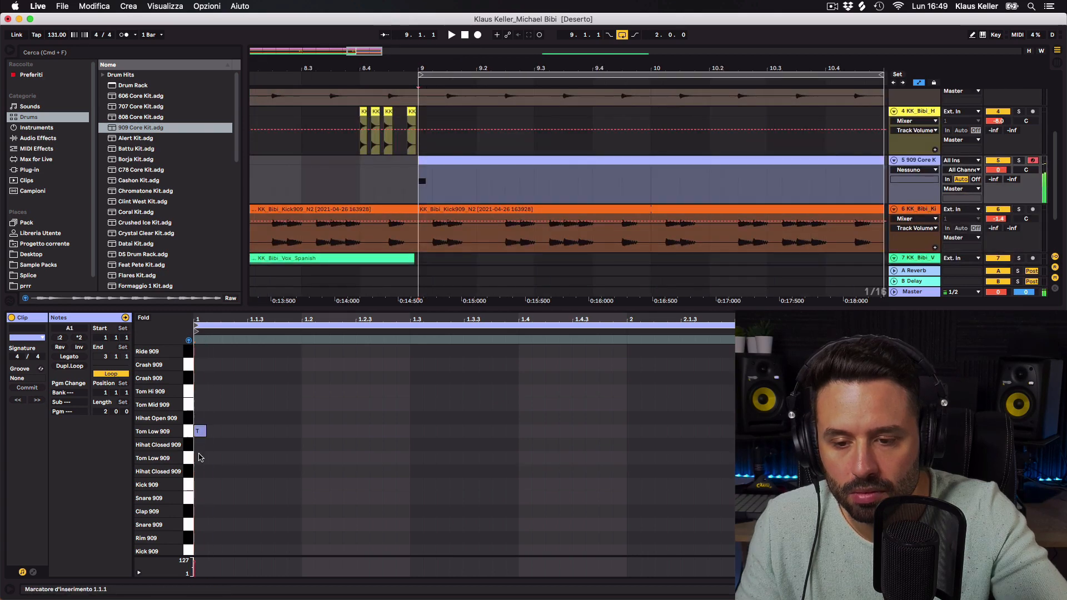
left_click_drag(201, 437, 272, 434)
key("super+d")
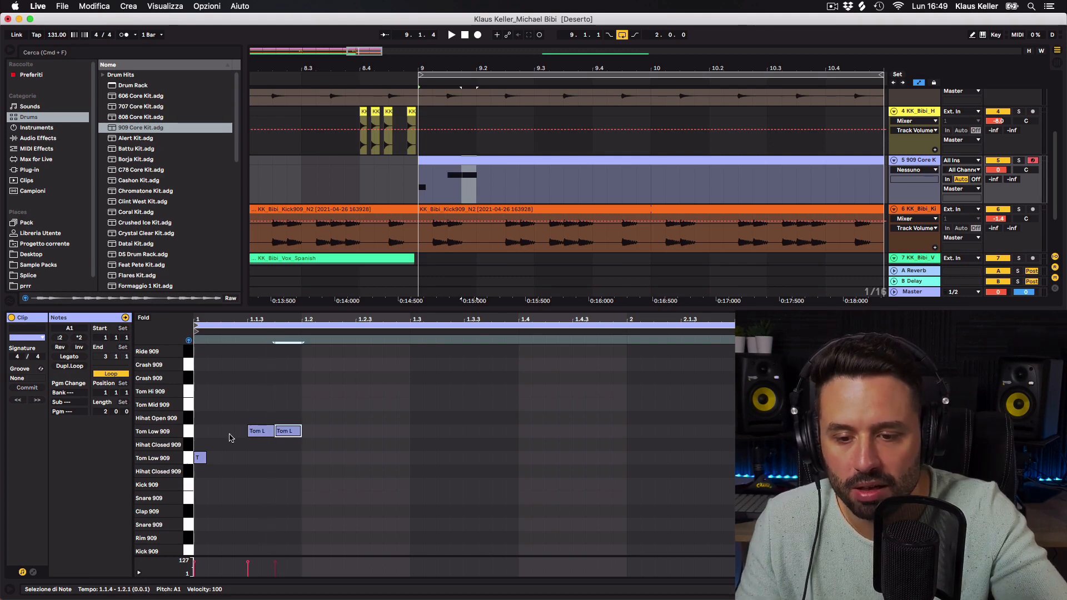
double_click(200, 458)
key("space")
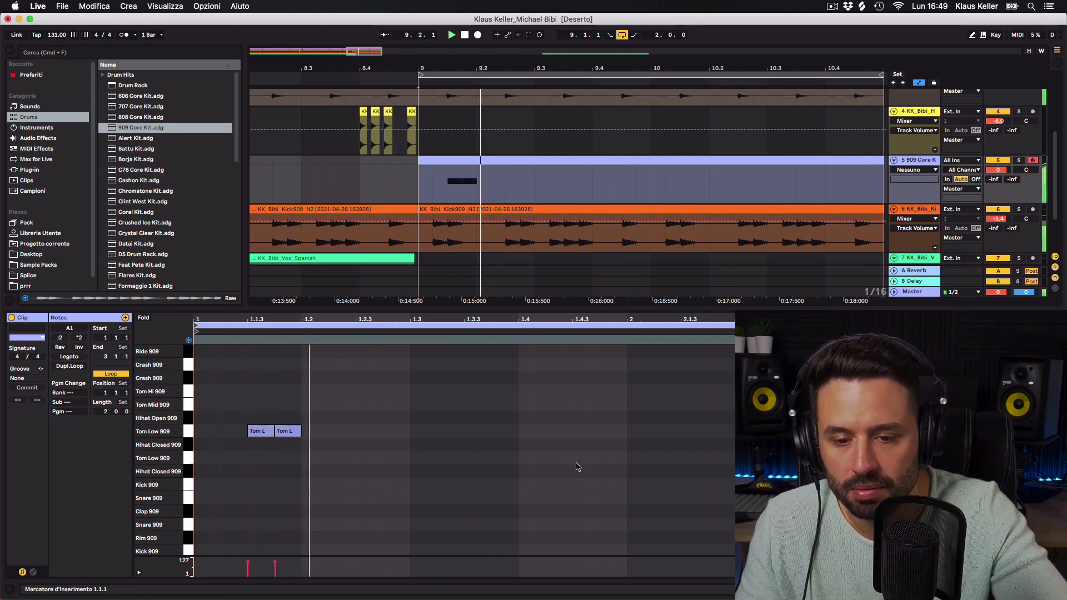
key("space")
Add lower Tom Low 909 notes (G1) at 1.2.3 and 1.4.3, making the second one a little longer.
double_click(365, 459)
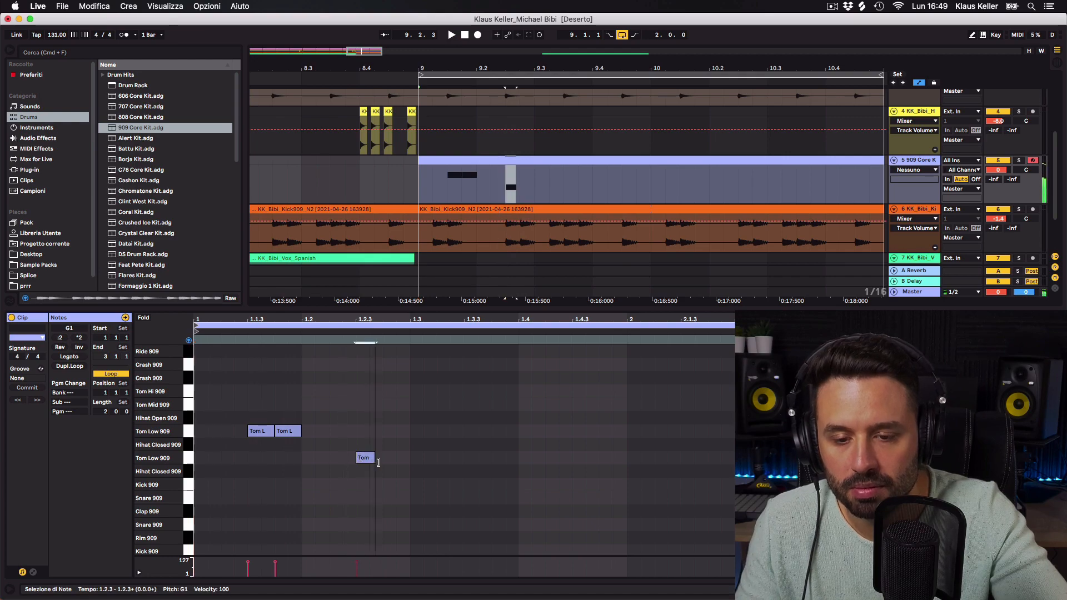
double_click(578, 458)
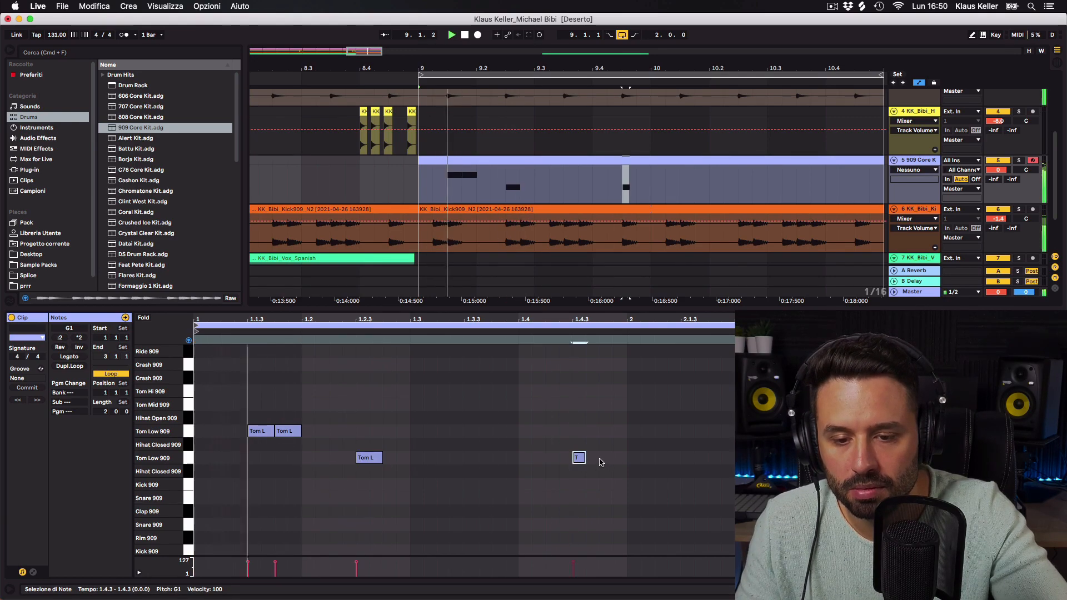
left_click_drag(585, 459, 612, 459)
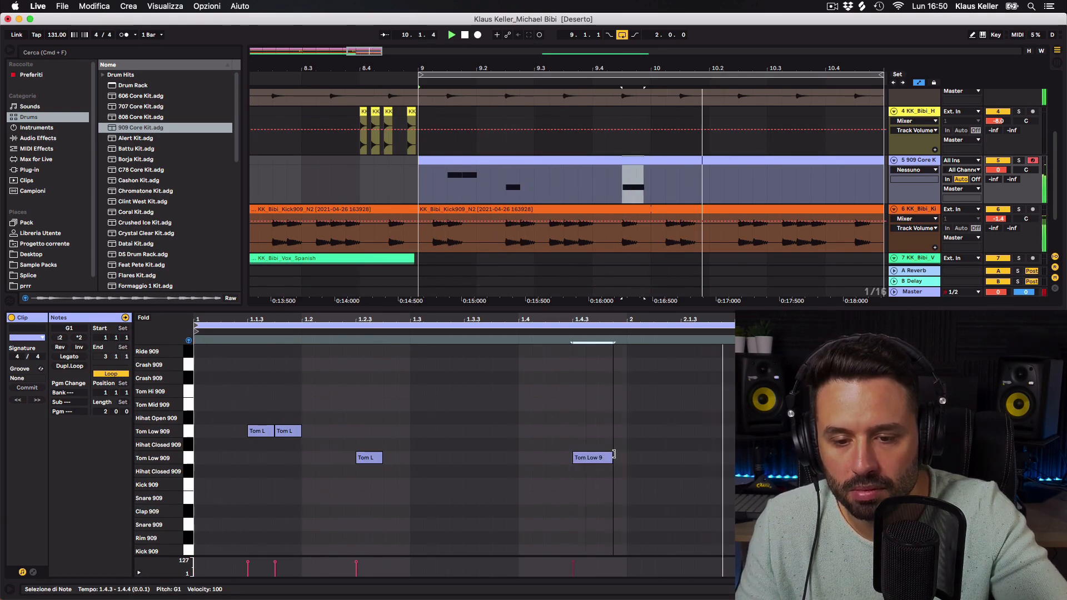
Add two consecutive upper Tom Low 909 notes (A1) at 2.1.3 and 2.1.4 in the clip's second bar.
double_click(687, 432)
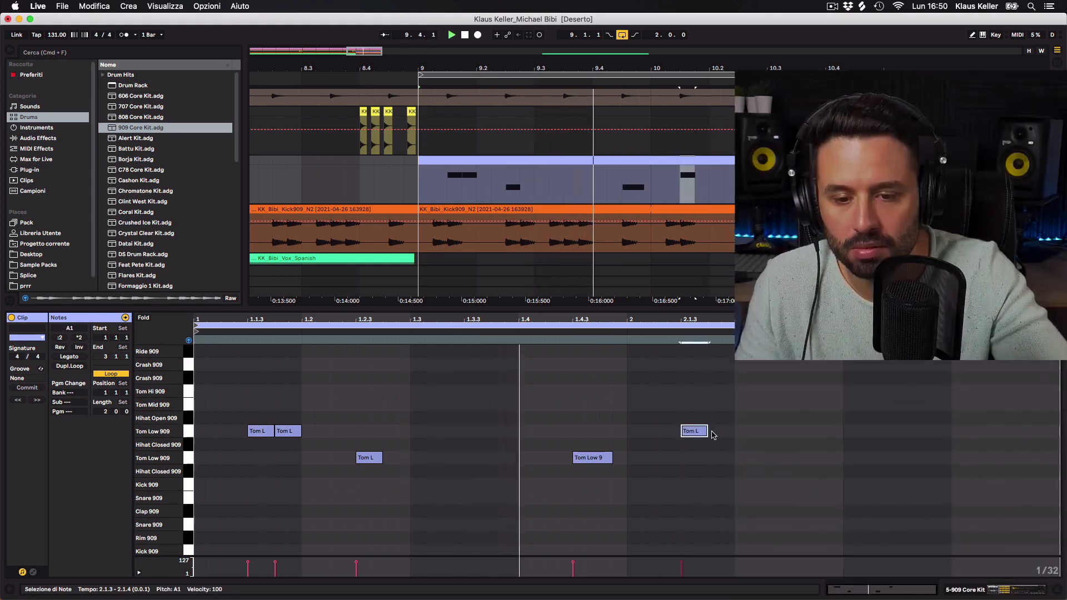
double_click(714, 431)
key("space")
left_click_drag(720, 432, 728, 431)
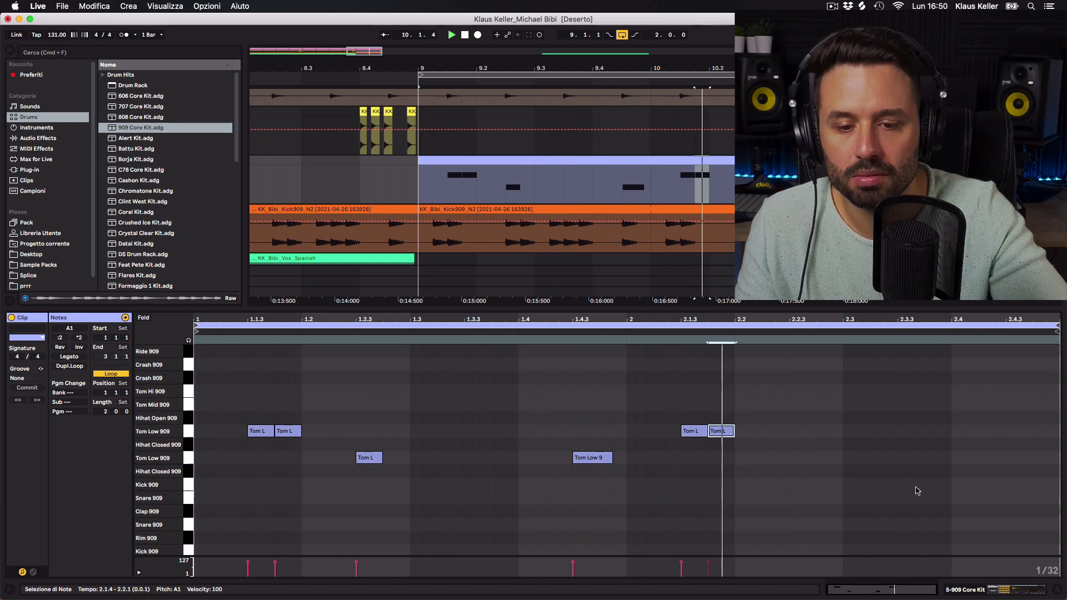
Add longer lower Tom Low 909 notes (G1) at 2.2.3, 2.3.3 and 2.4.3, each reaching the following beat.
double_click(794, 457)
left_click_drag(802, 458, 831, 462)
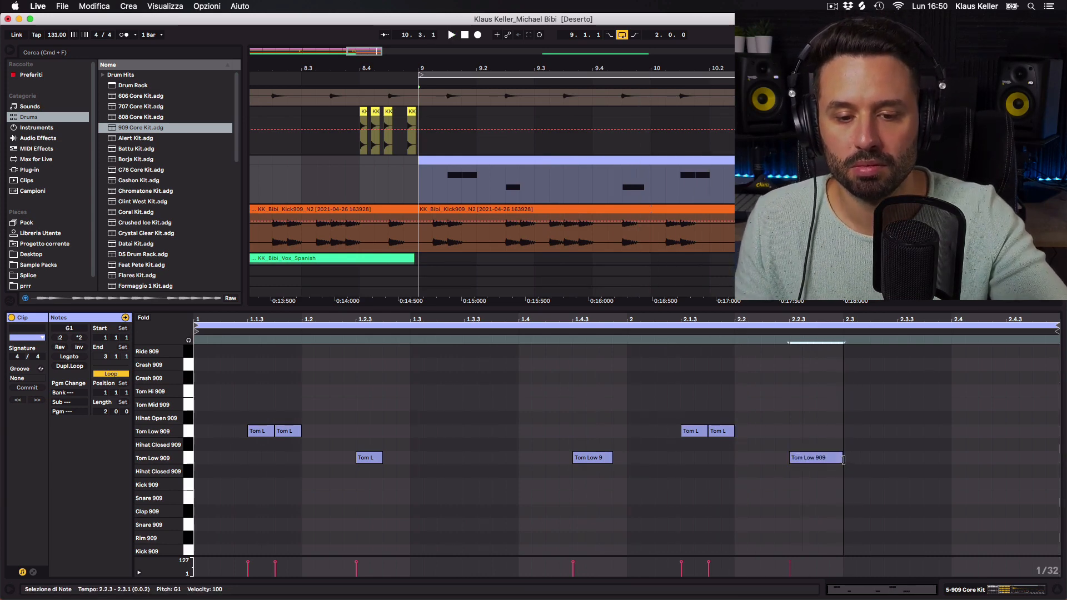
left_click(1020, 462)
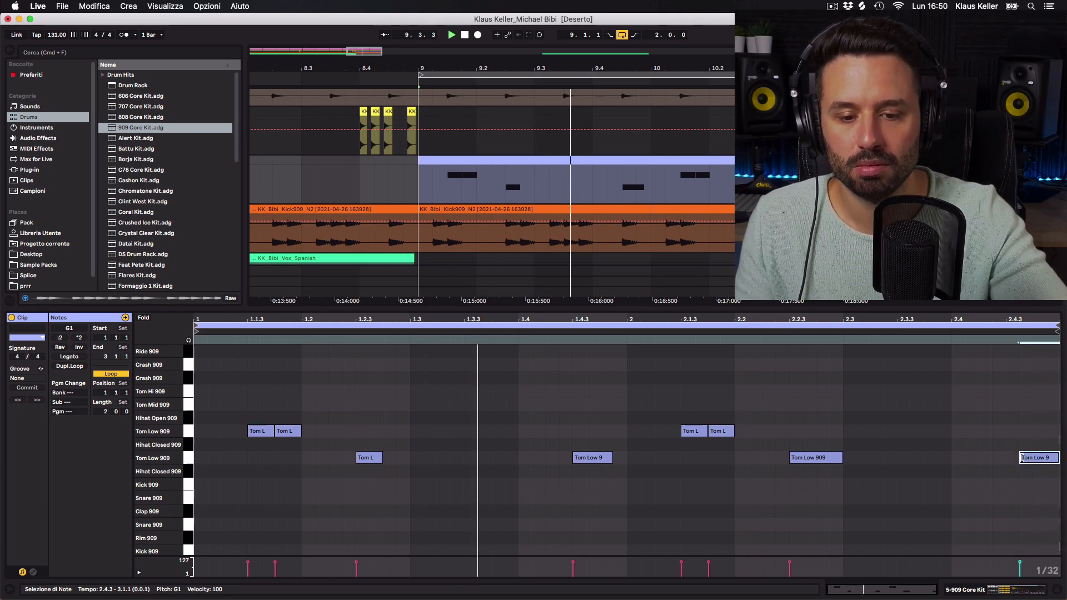
left_click_drag(1022, 457, 1008, 457)
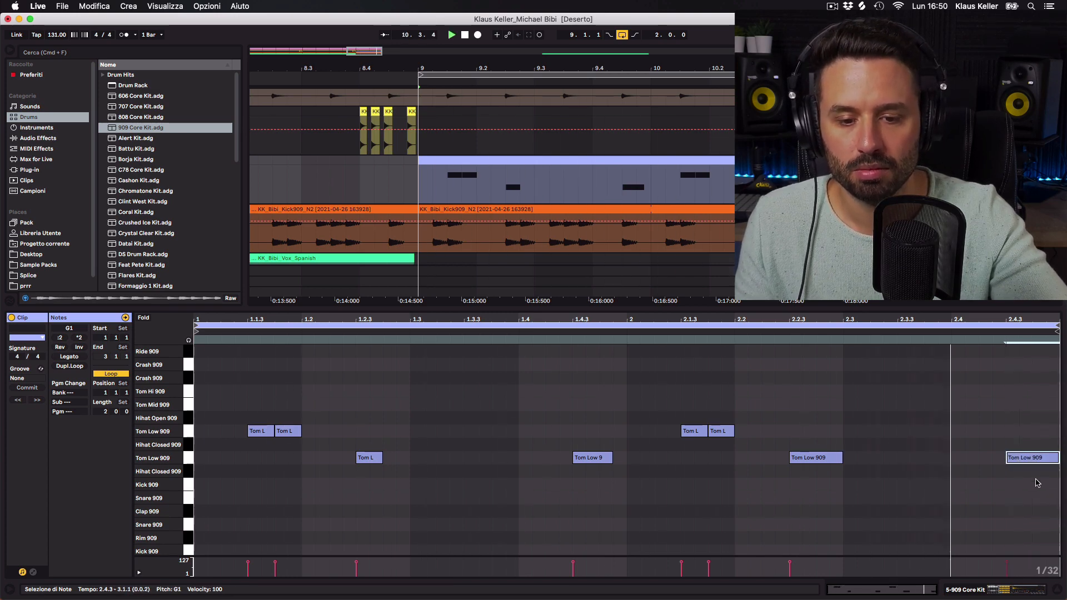
double_click(911, 457)
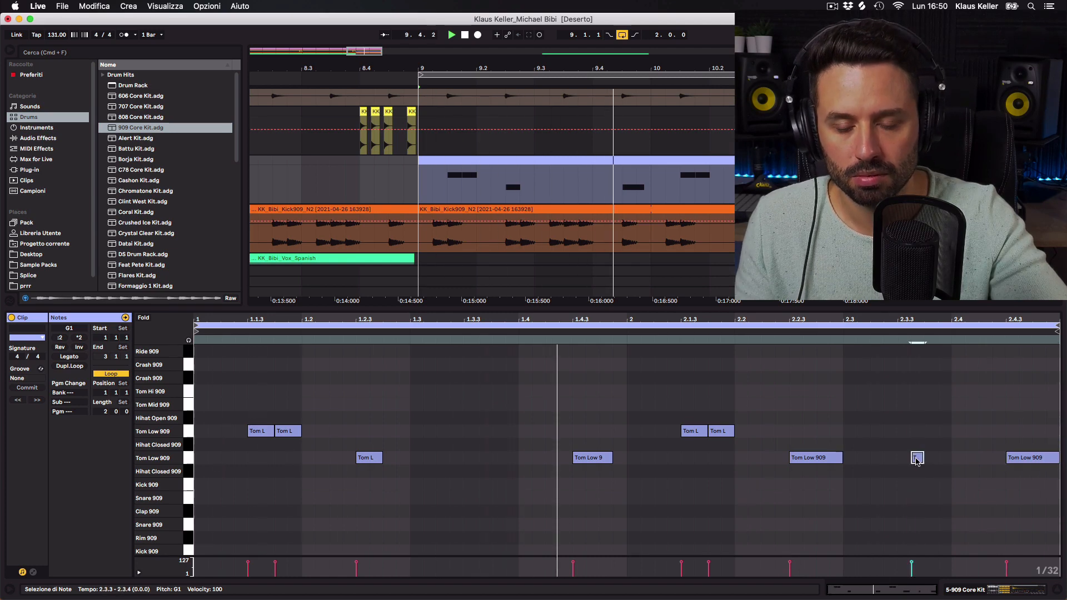
left_click_drag(903, 457, 951, 458)
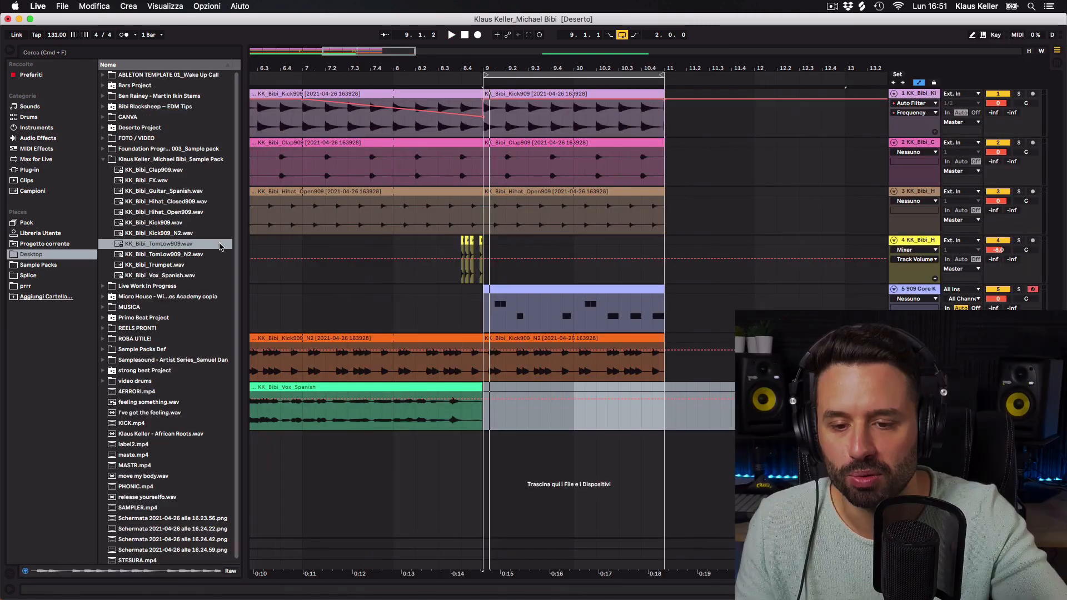
Preview KK_Bibi_TomLow909.wav, hide the browser, and play the arrangement from just before bar 7 into the tom section.
left_click(172, 242)
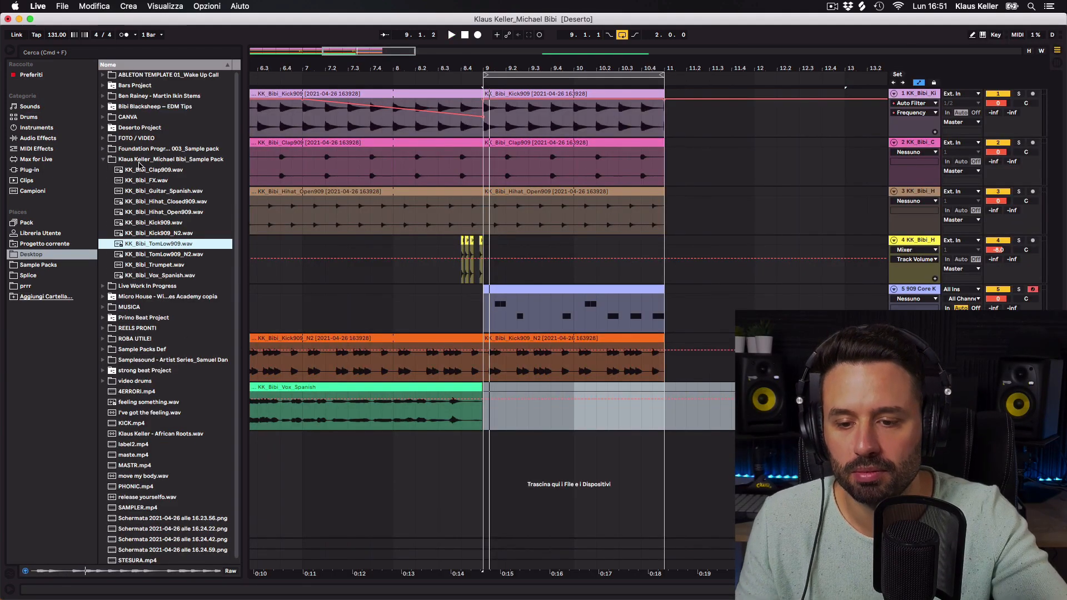
left_click(140, 160)
left_click(295, 81)
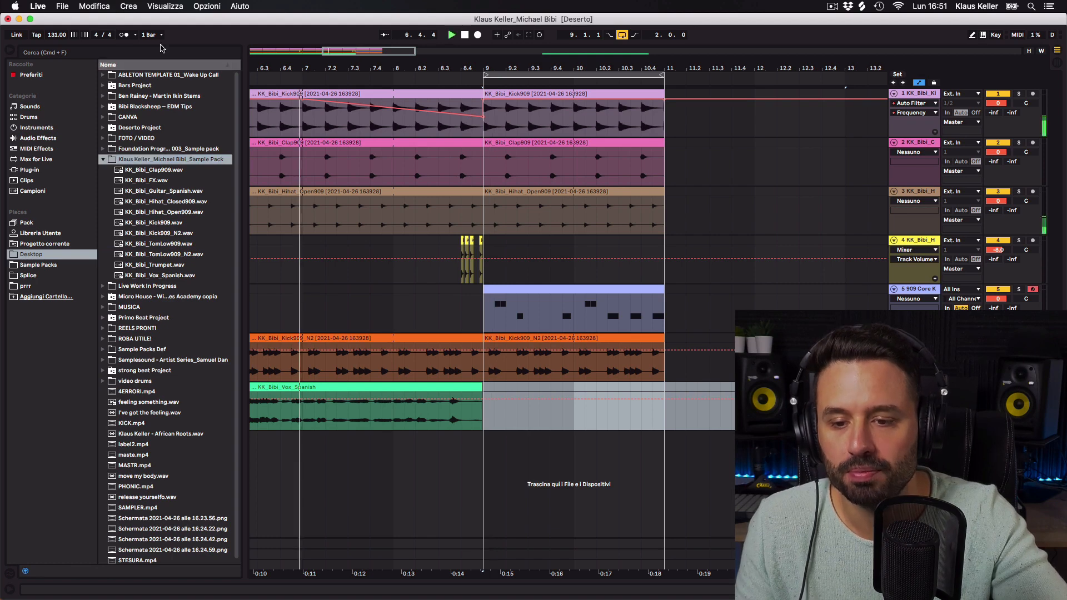
key("super+alt+b")
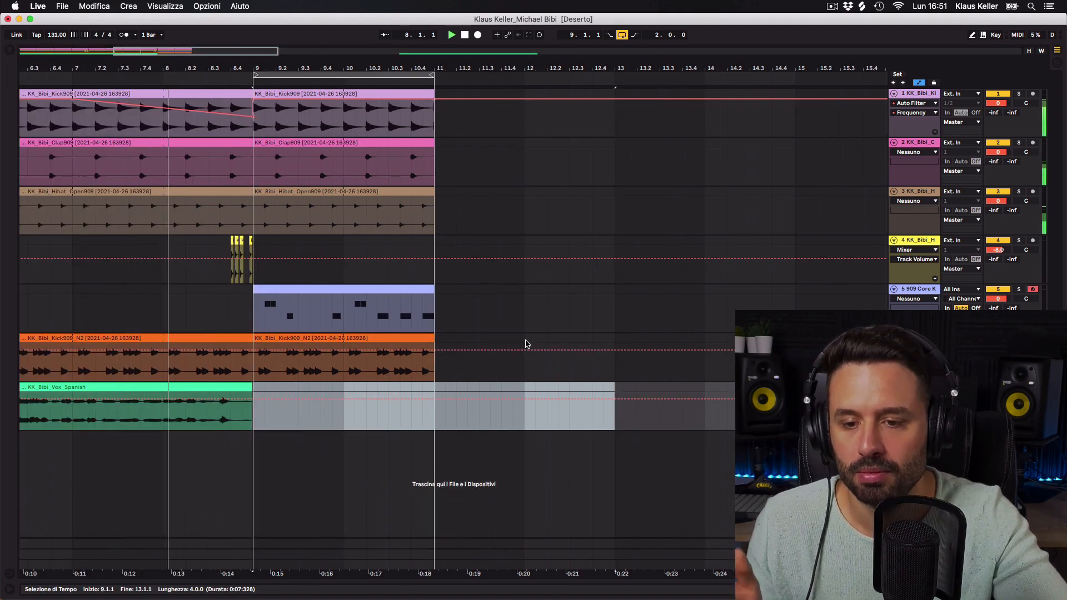
left_click(513, 314)
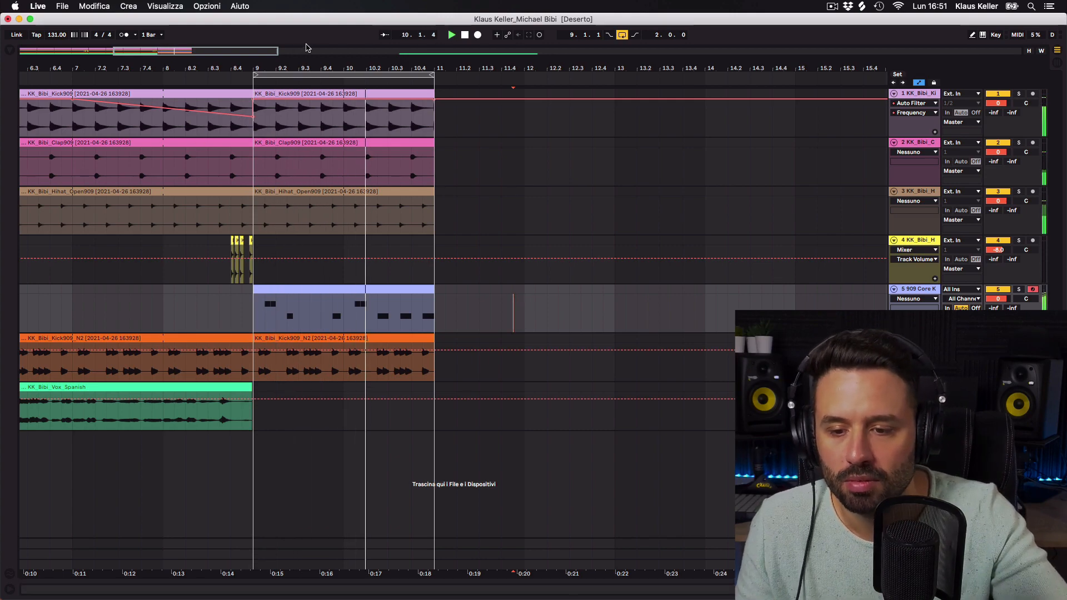
Copy the closed hi-hat fill from bars 5 to 9 into bars 9 to 13.
left_click_drag(306, 49, 303, 16)
left_click(78, 247)
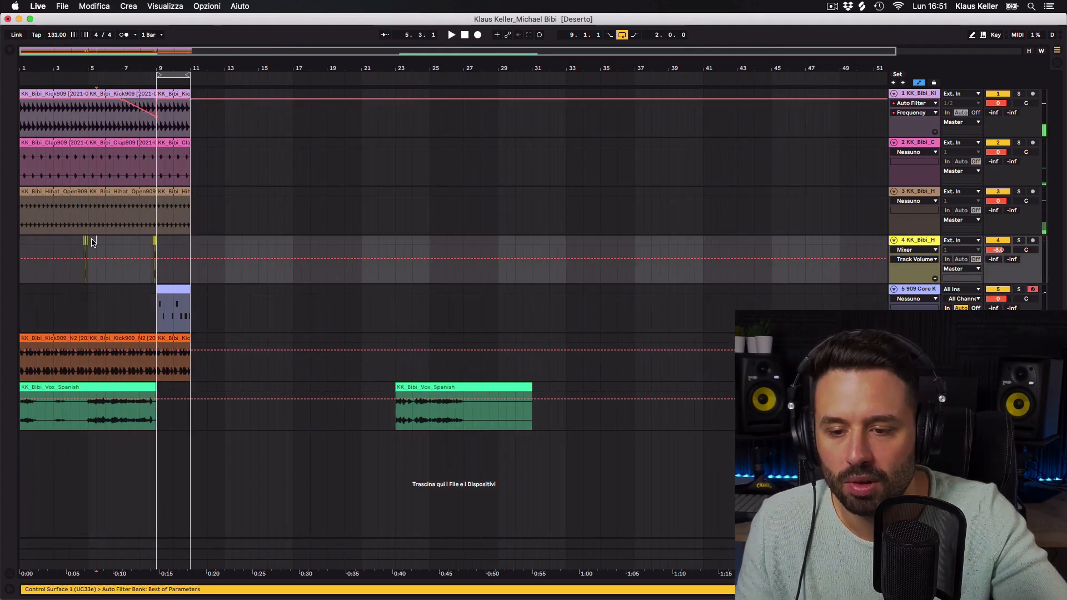
left_click_drag(83, 241, 220, 246)
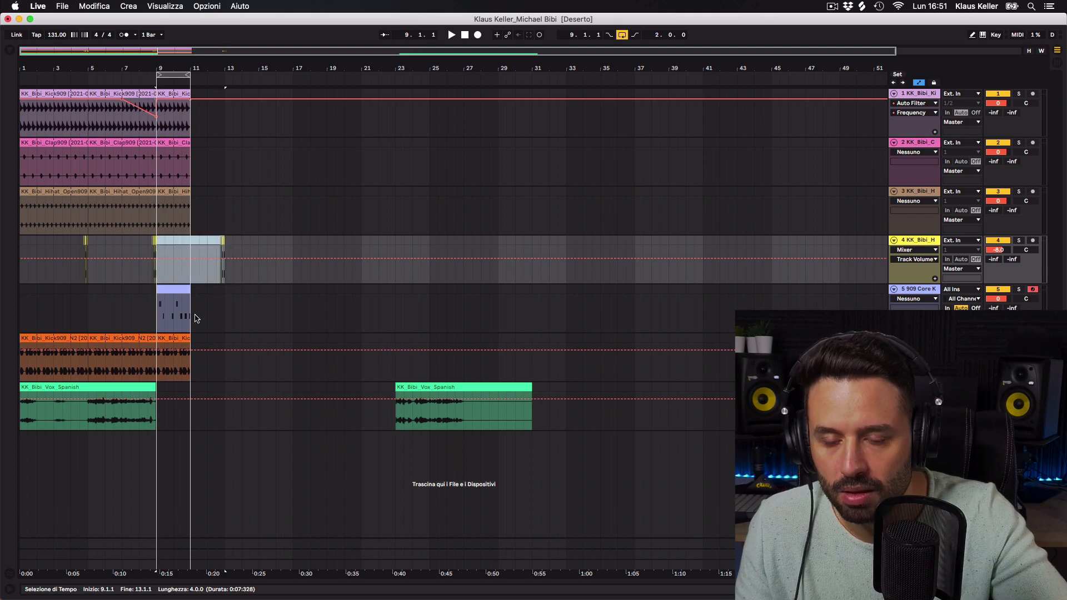
Extend the tom, second kick, open hi-hat, clap and main kick clips to bar 13.
left_click_drag(189, 290, 223, 291)
left_click_drag(189, 339, 222, 342)
left_click_drag(191, 192, 229, 193)
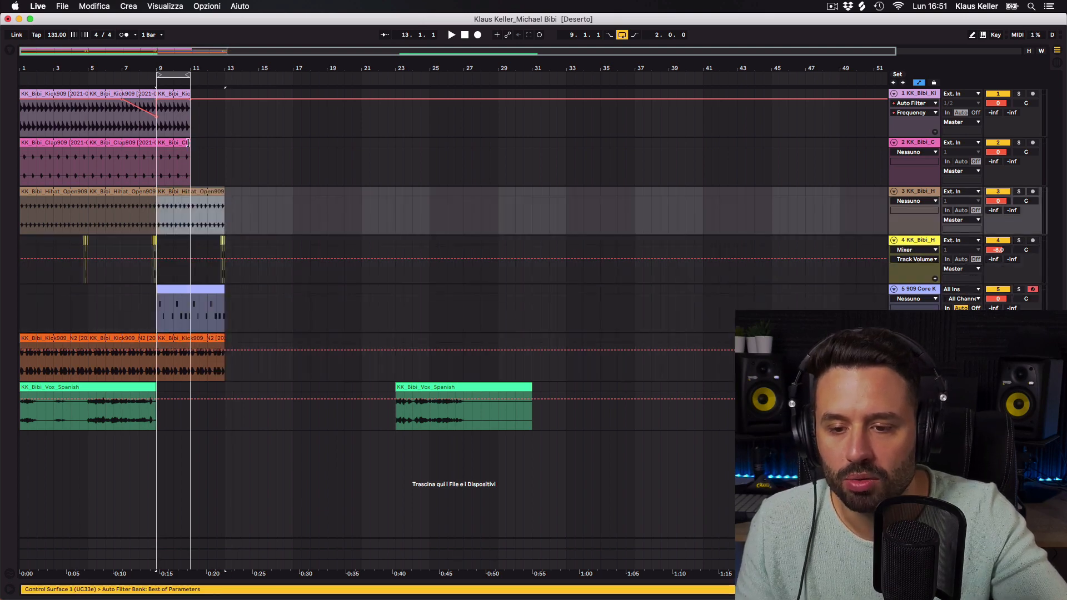
left_click_drag(189, 143, 224, 142)
left_click_drag(189, 94, 224, 94)
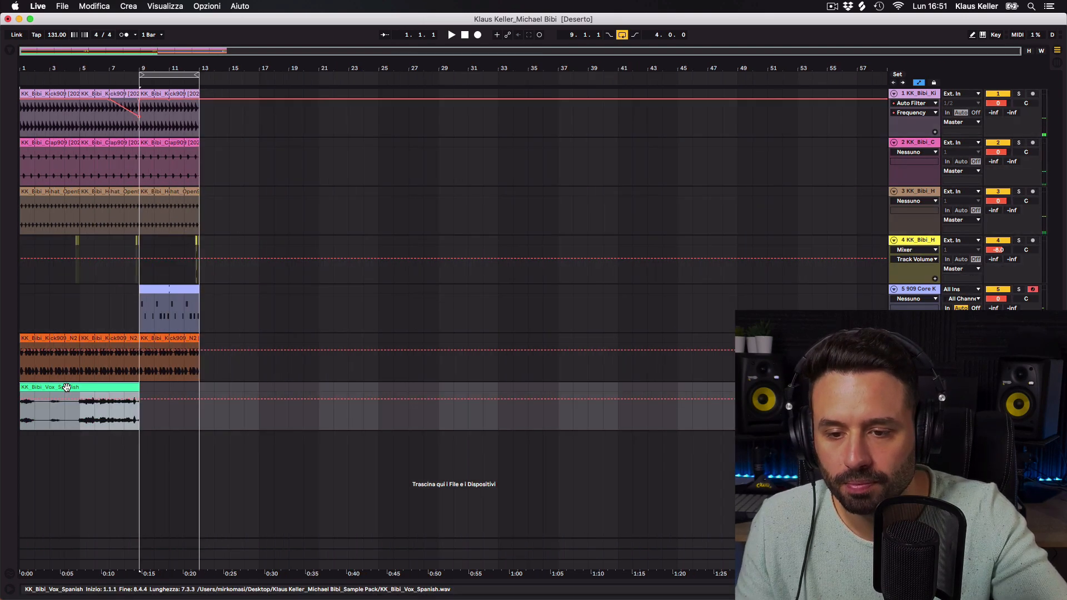
Place a copy of the Spanish vocal clip at bar 17 and extend it to bar 29.
left_click_drag(67, 389, 252, 391)
left_click_drag(318, 388, 384, 385)
left_click_drag(240, 388, 299, 394)
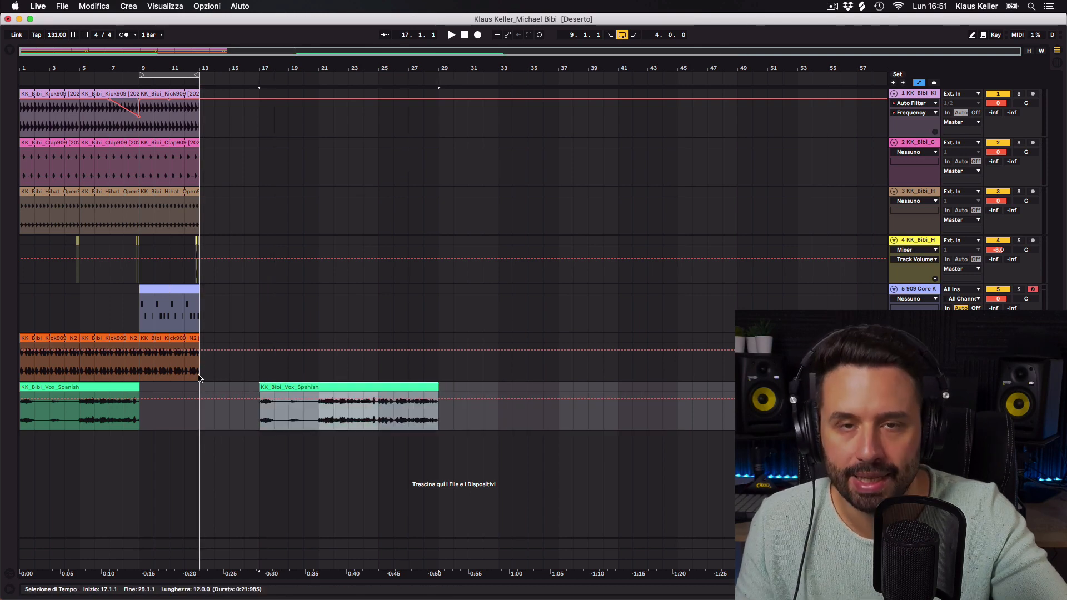
Duplicate bars 9 to 13 of all the drum tracks into bars 13 to 17.
left_click_drag(199, 378, 140, 94)
key("super+d")
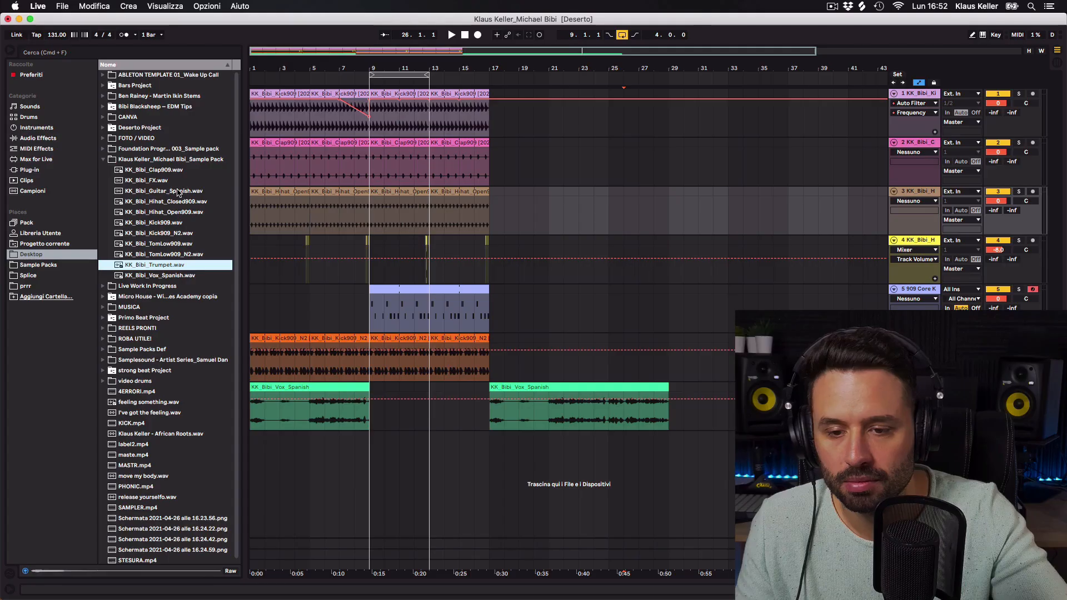
Preview KK_Bibi_Guitar_Spanish.wav and place it on a new audio track from bar 13 to 29.
left_click(178, 191)
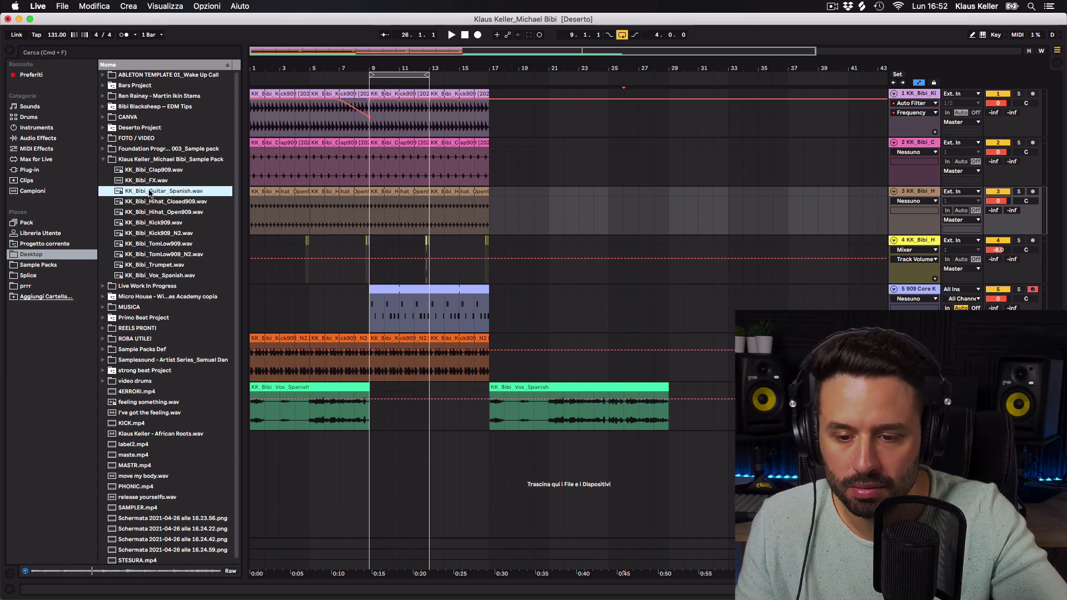
mouse_move(149, 193)
left_mouse_down()
mouse_move(506, 389)
mouse_move(436, 445)
mouse_move(669, 436)
left_mouse_up()
left_click(548, 473)
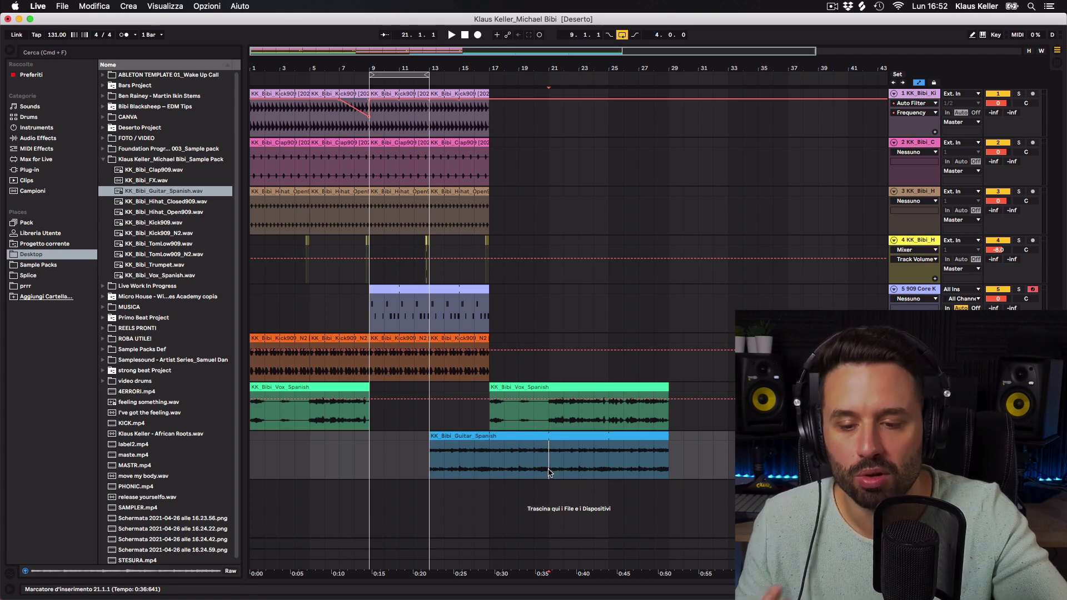
Add an Auto Filter to the Spanish guitar track and lower its low-pass frequency to 344 Hz.
left_click(37, 137)
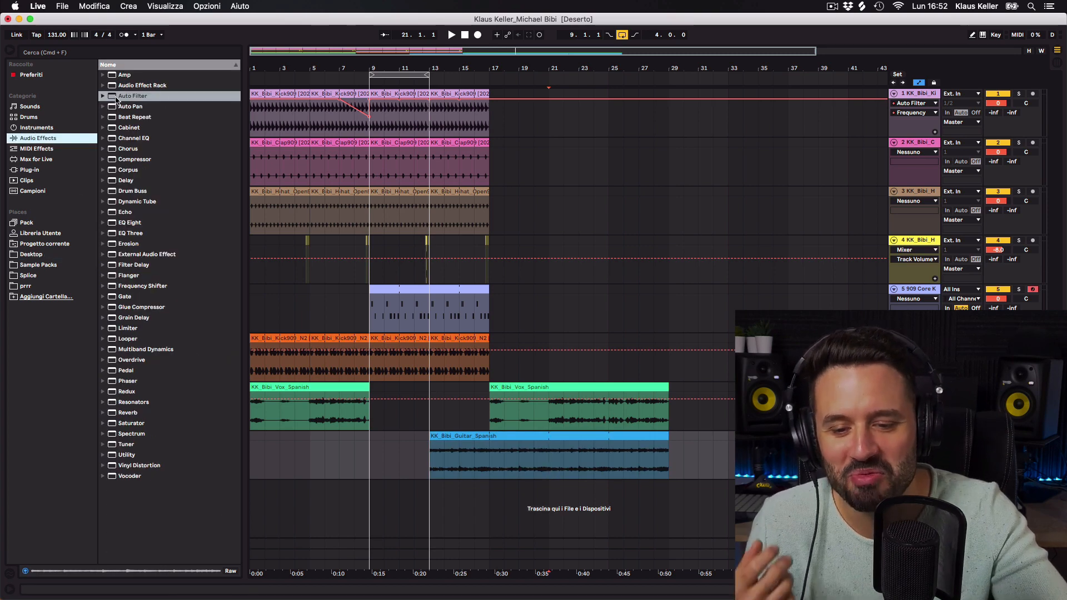
left_click_drag(116, 98, 507, 310)
left_click_drag(569, 464, 565, 461)
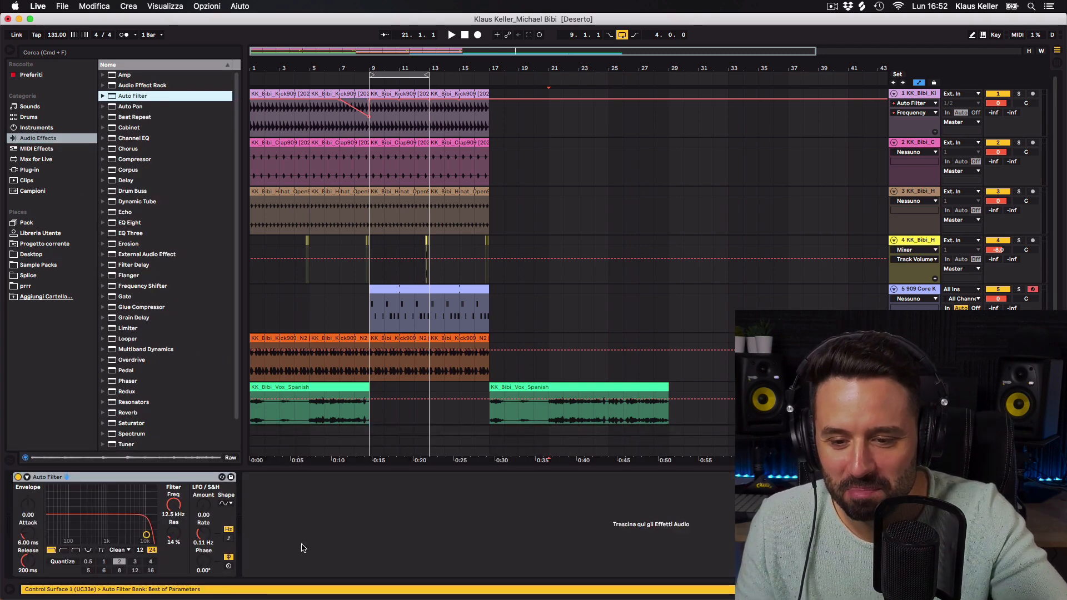
left_click_drag(175, 505, 175, 525)
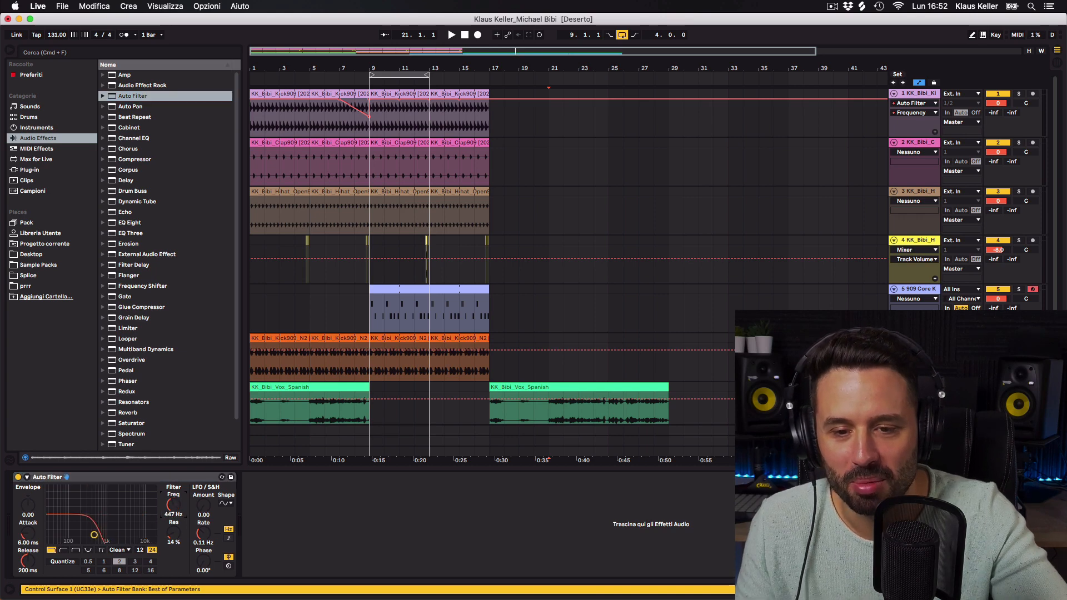
left_click_drag(175, 506, 175, 509)
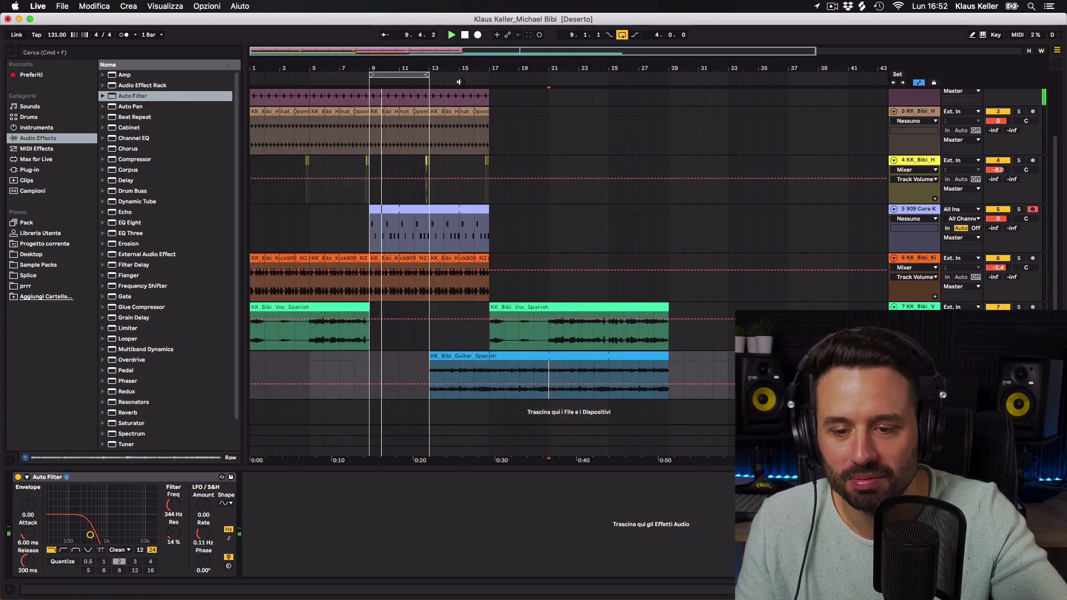
Turn off looping and automate the Spanish guitar's filter frequency to rise from bar 13 to bar 25.
left_click(622, 35)
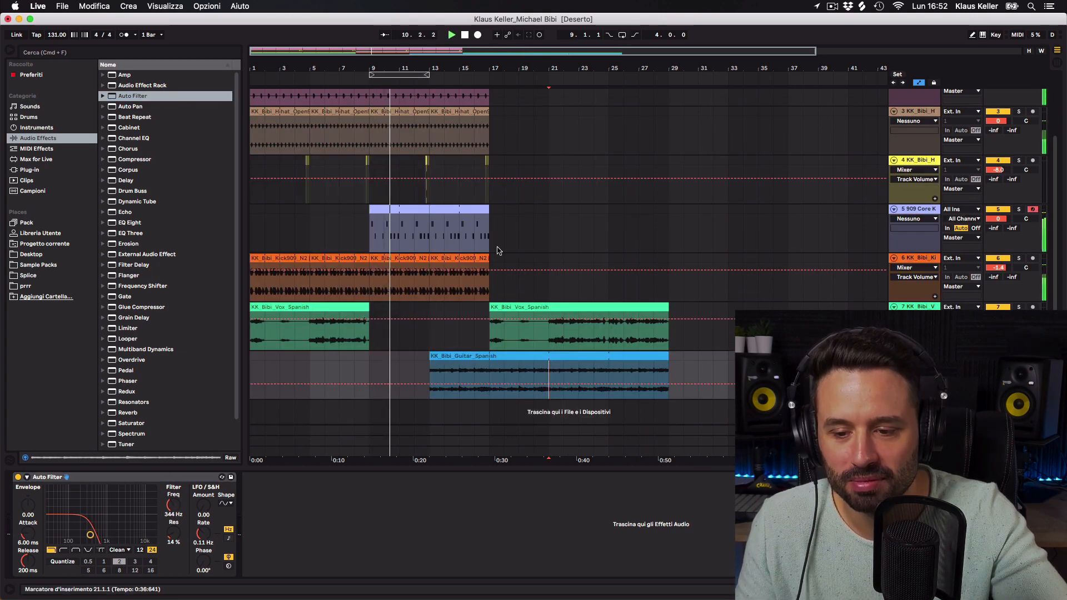
right_click(173, 510)
left_click(184, 516)
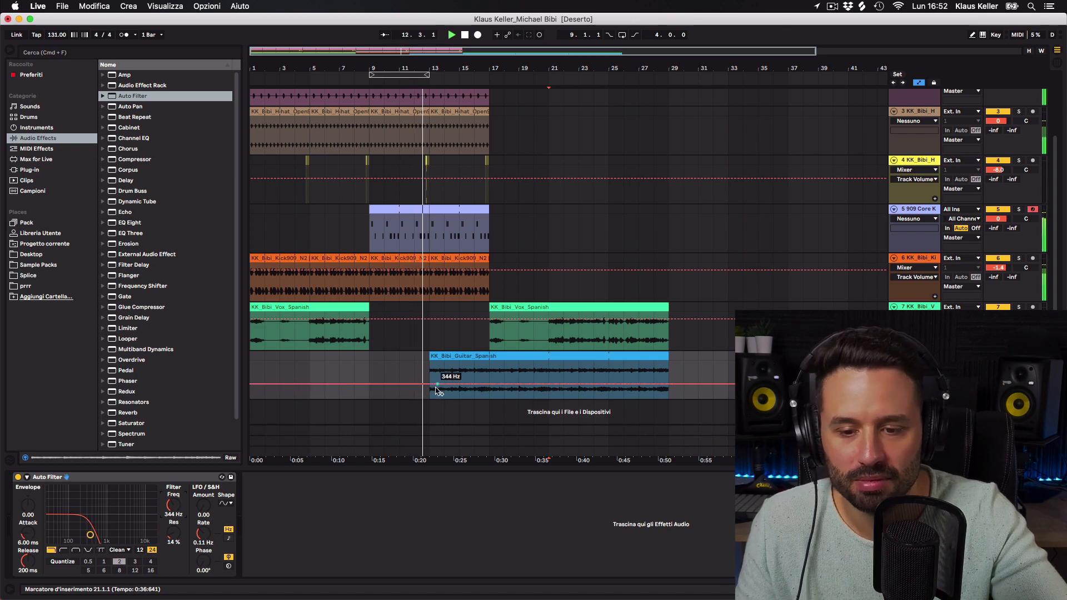
left_click_drag(434, 388, 489, 368)
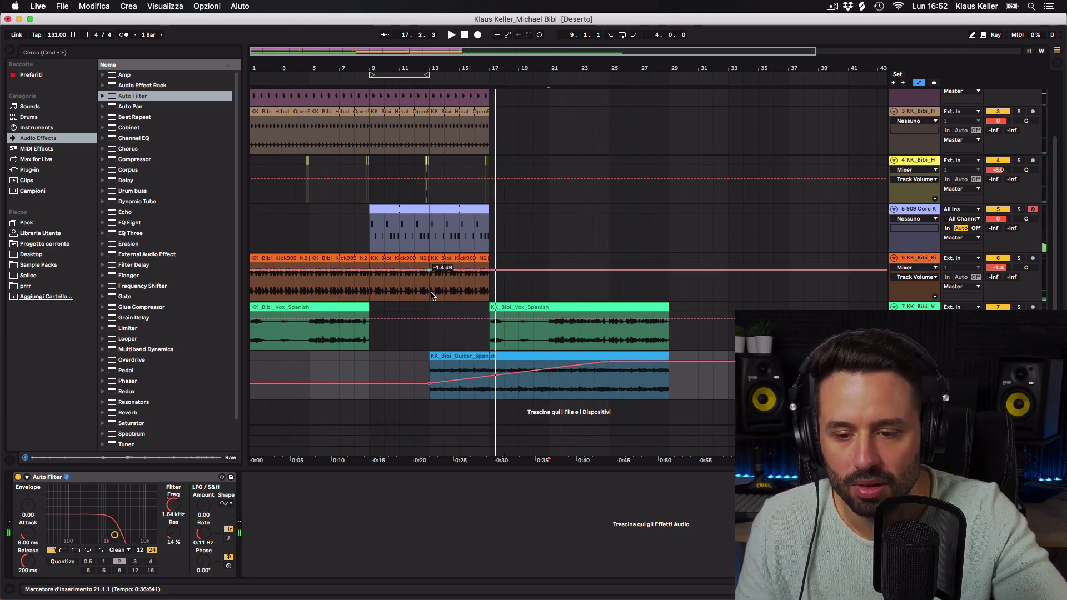
Automate the kick track's first Auto Filter to switch on at bar 15.
scroll(406, 275, "up", 3)
left_click(460, 127)
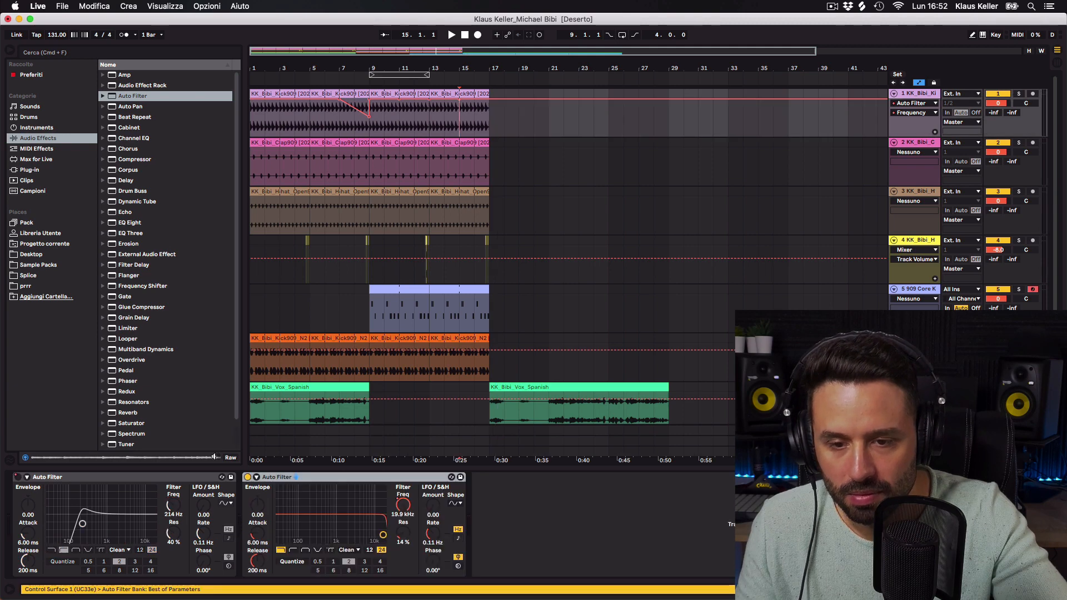
right_click(18, 478)
left_click(29, 485)
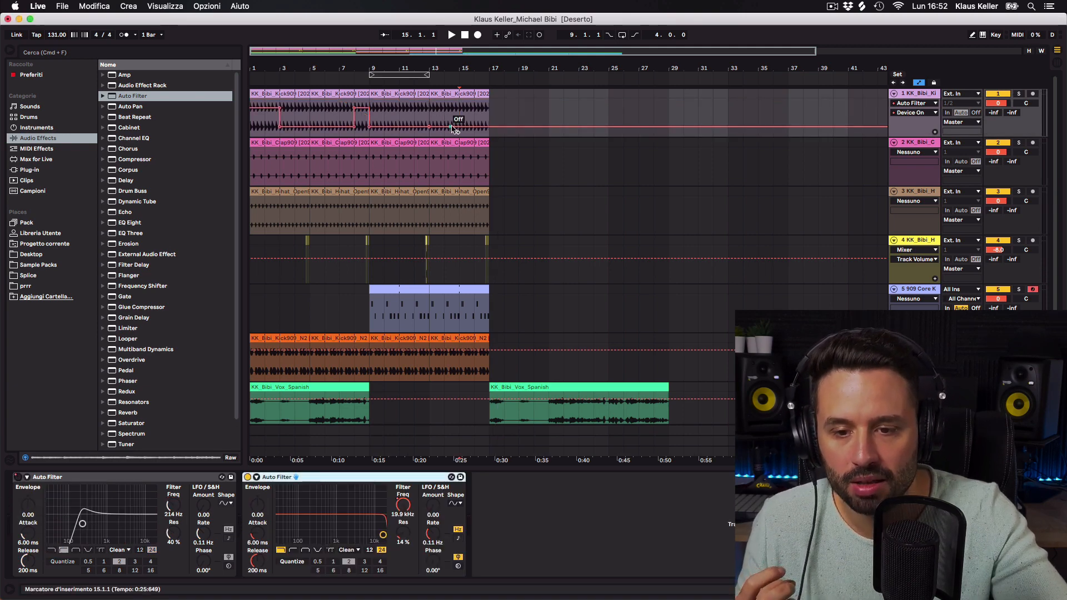
left_click_drag(464, 127, 460, 106)
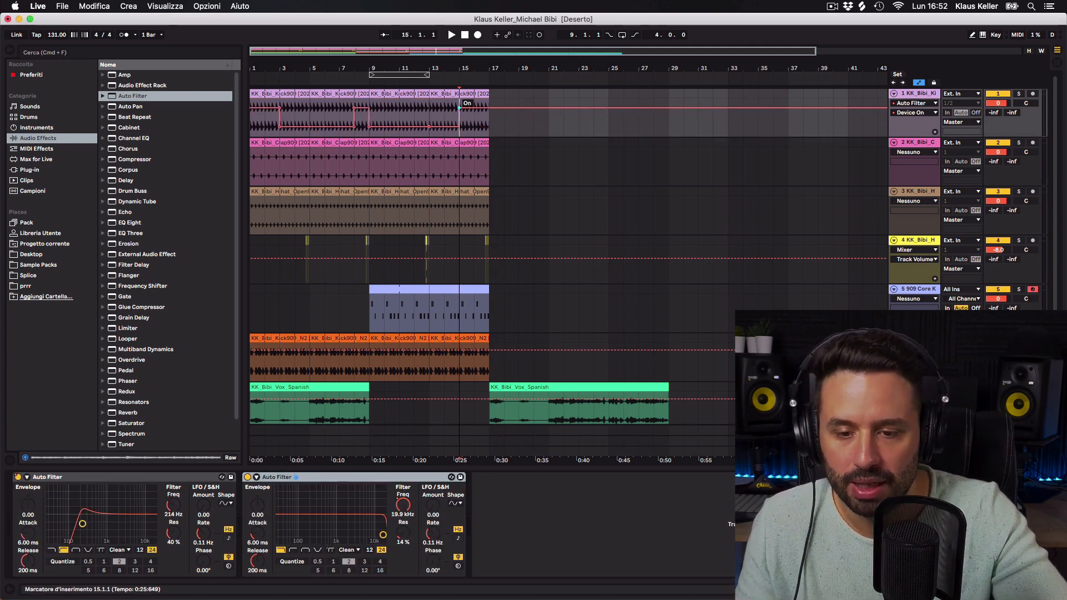
left_click(484, 132)
Automate falling low-pass frequencies from bar 13 to 17 on the kick, clap and open hi-hat, and delete track 4's fill before bar 17.
left_click(403, 505)
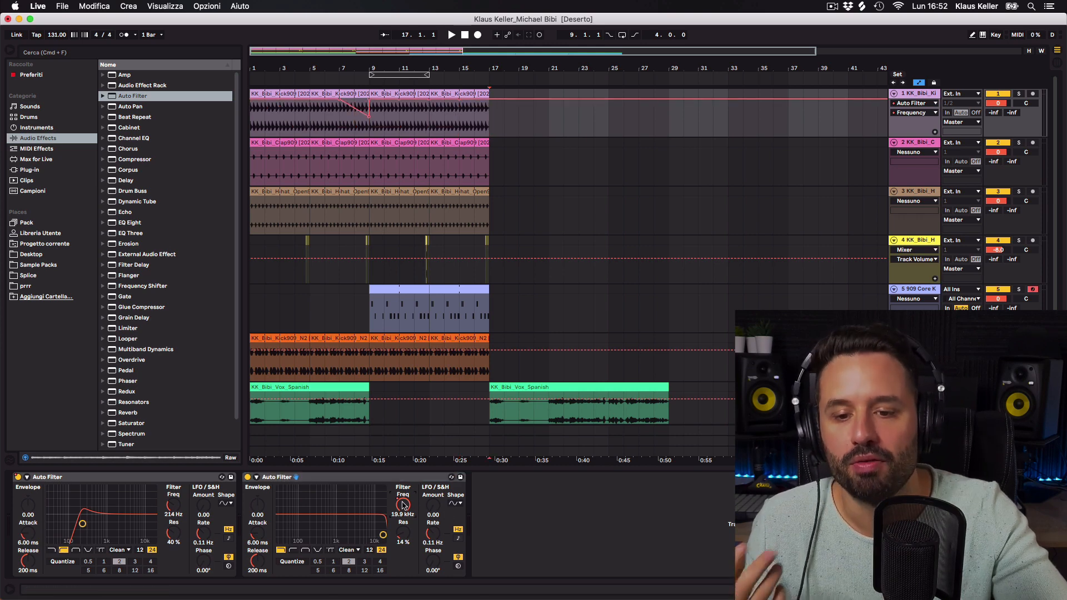
left_click_drag(489, 99, 489, 213)
left_click(476, 164)
left_click(173, 504)
left_click(460, 225)
left_click(173, 504)
left_click(471, 246)
key("Delete")
Copy the open hi-hat track's low-pass Auto Filter onto the 909 Core Kit track.
left_click(456, 313)
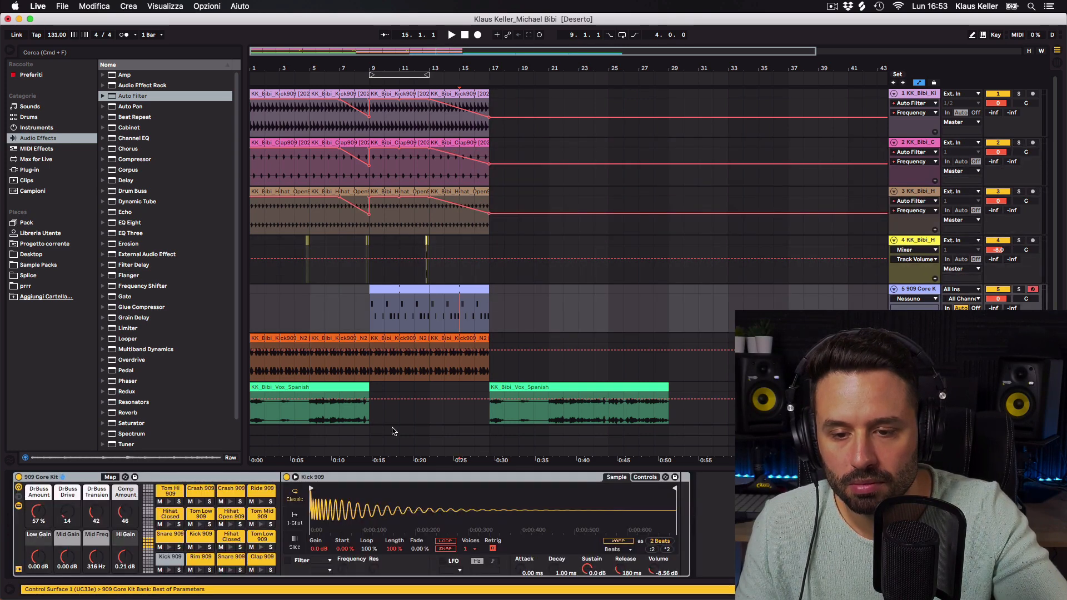
left_click(479, 202)
right_click(167, 479)
left_click(212, 368)
left_click(516, 314)
left_click(714, 519)
key("super+v")
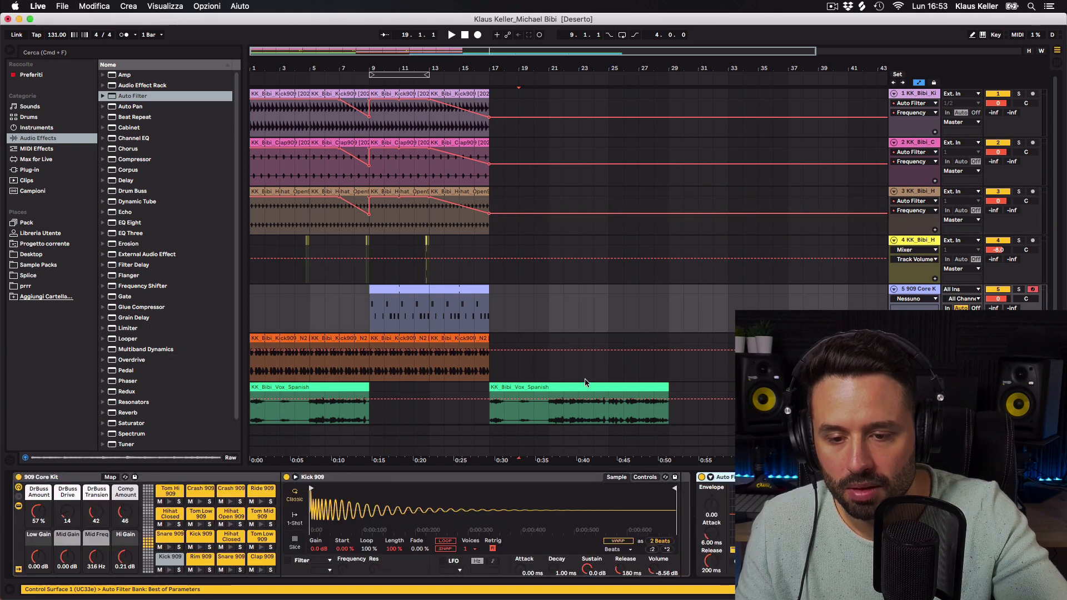
Play the section and automate the Kick909_N2 track's low-pass frequency to fall from bar 13 to about 1.12 kHz at bar 17.
left_click(445, 368)
left_click(404, 507)
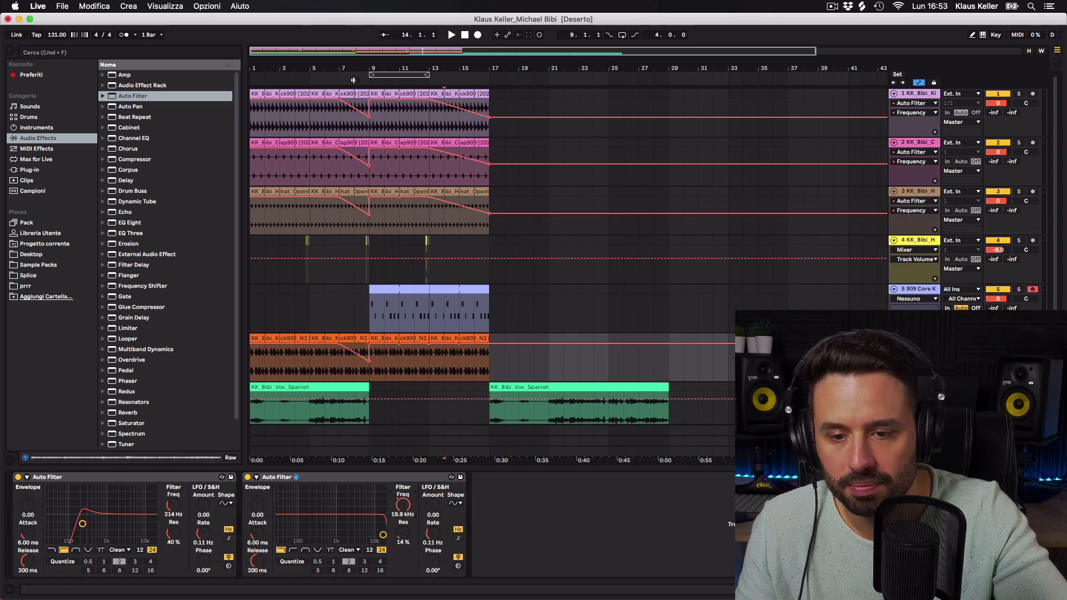
left_click(373, 75)
key("space")
left_click(458, 340)
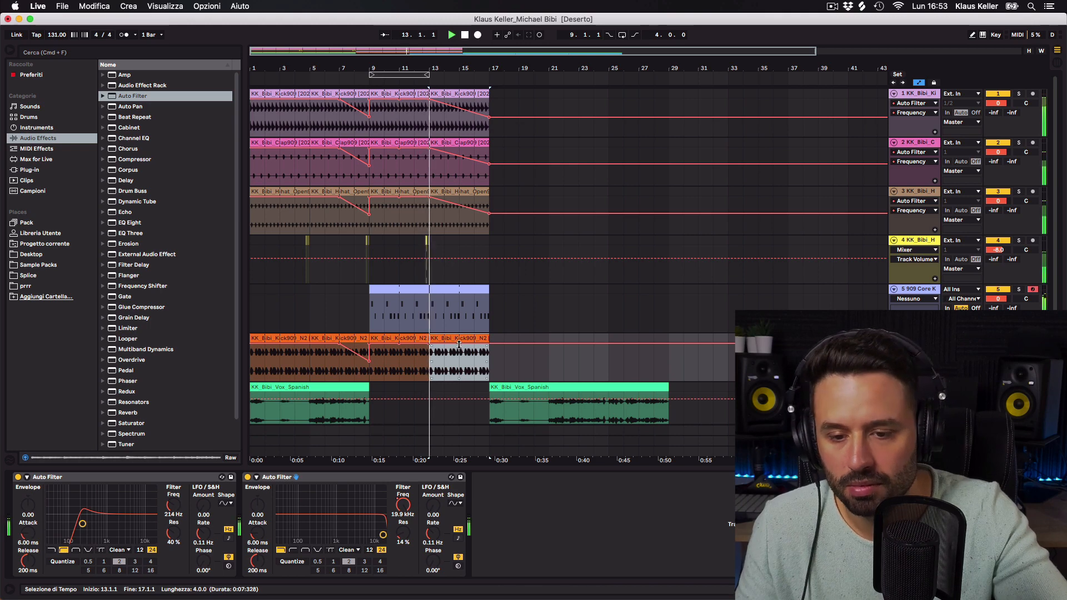
left_click(550, 316)
left_click(491, 347)
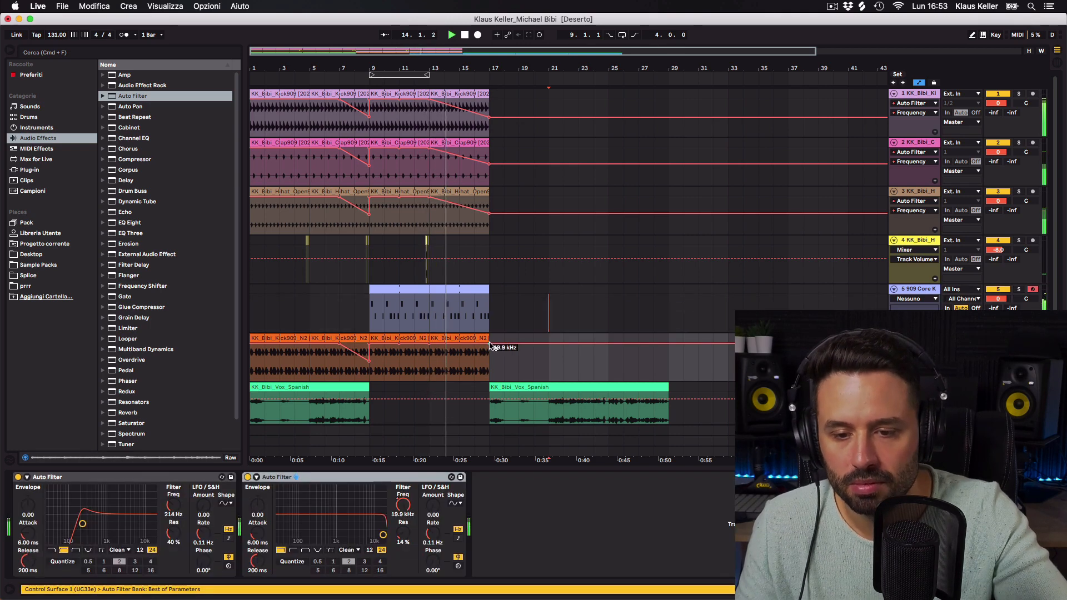
left_click_drag(491, 348, 489, 359)
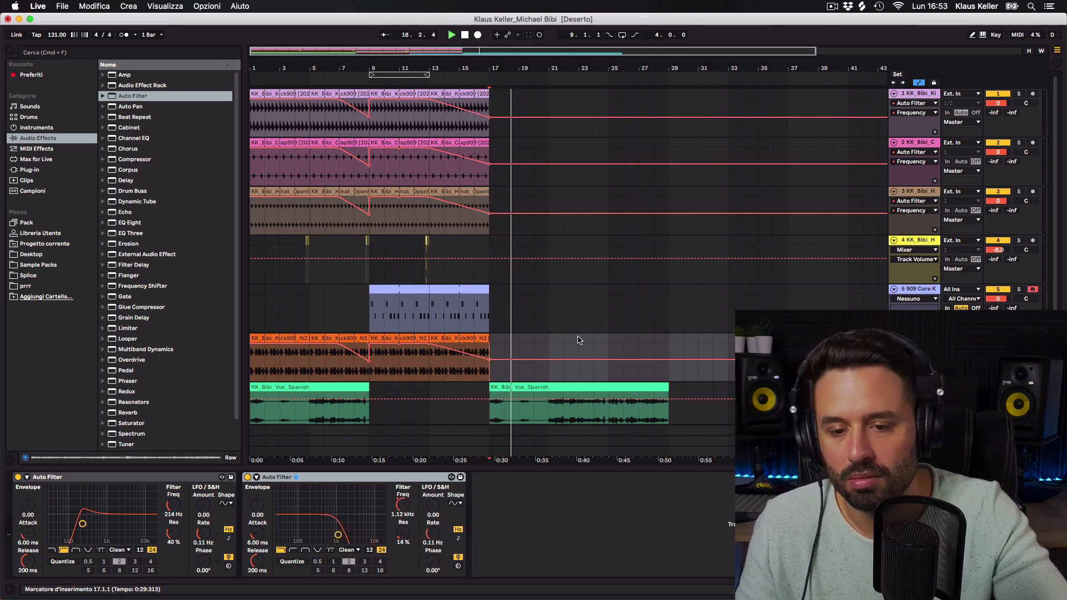
Add a 2.84 kHz point at bar 17 to the guitar's filter automation and set its clip's warp mode to Complex.
scroll(580, 347, "down", 3)
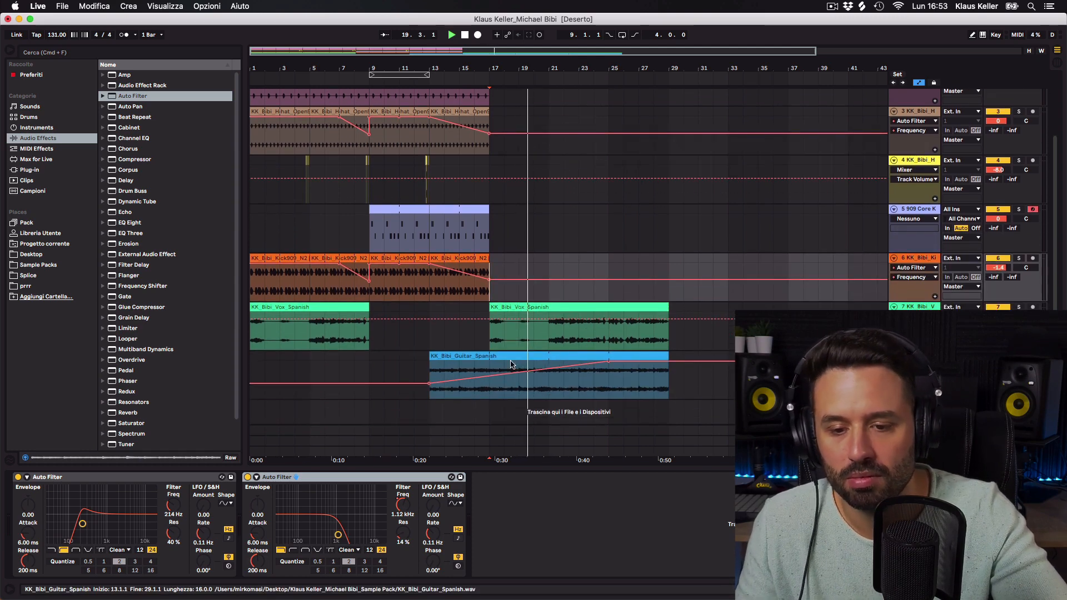
left_click(489, 372)
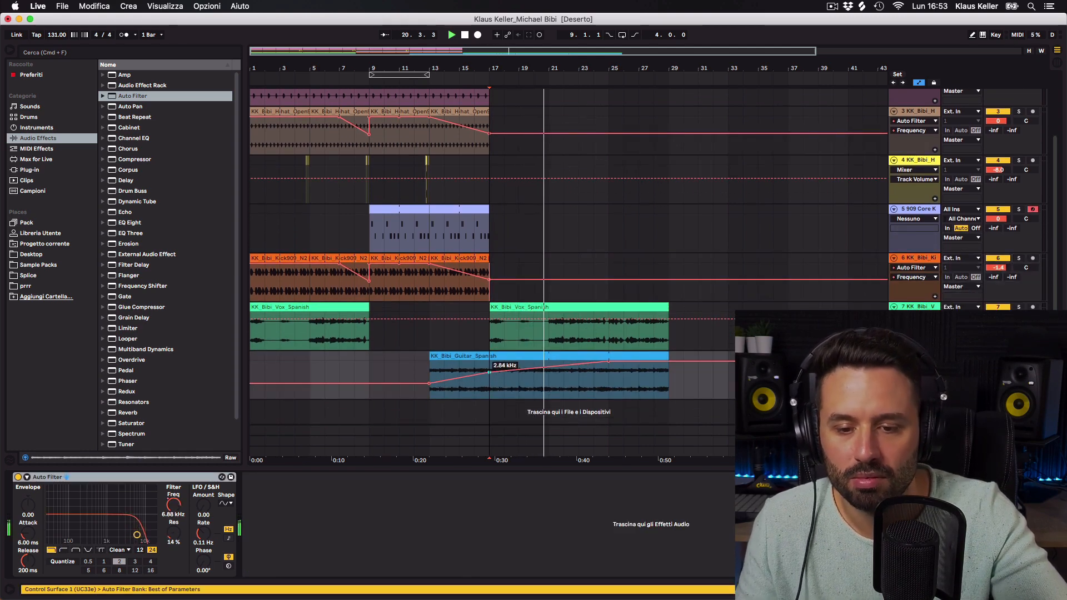
double_click(489, 356)
left_click(125, 378)
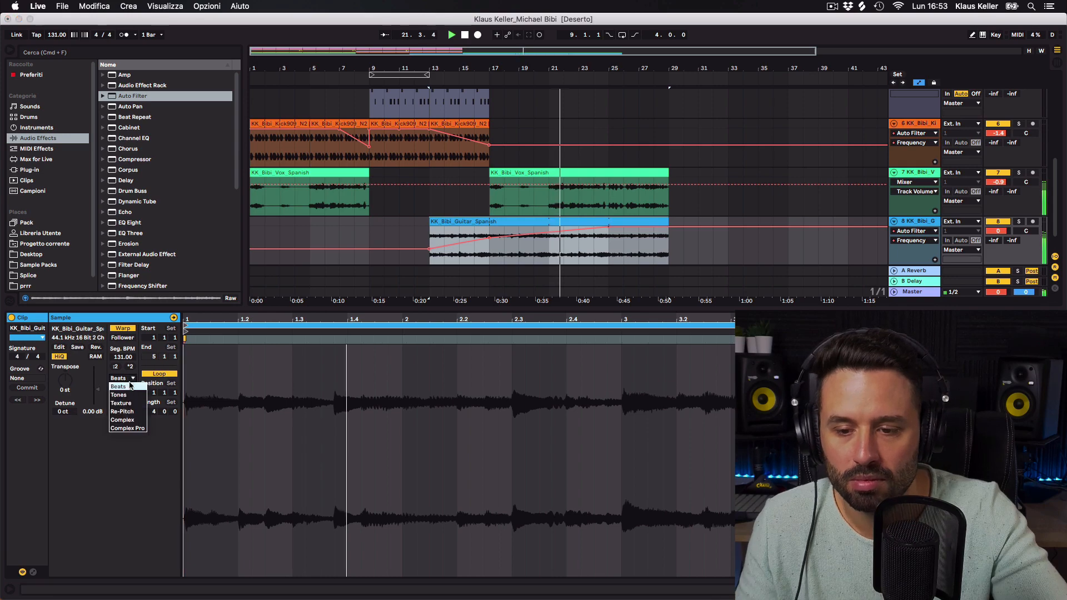
left_click(139, 420)
left_click(1057, 589)
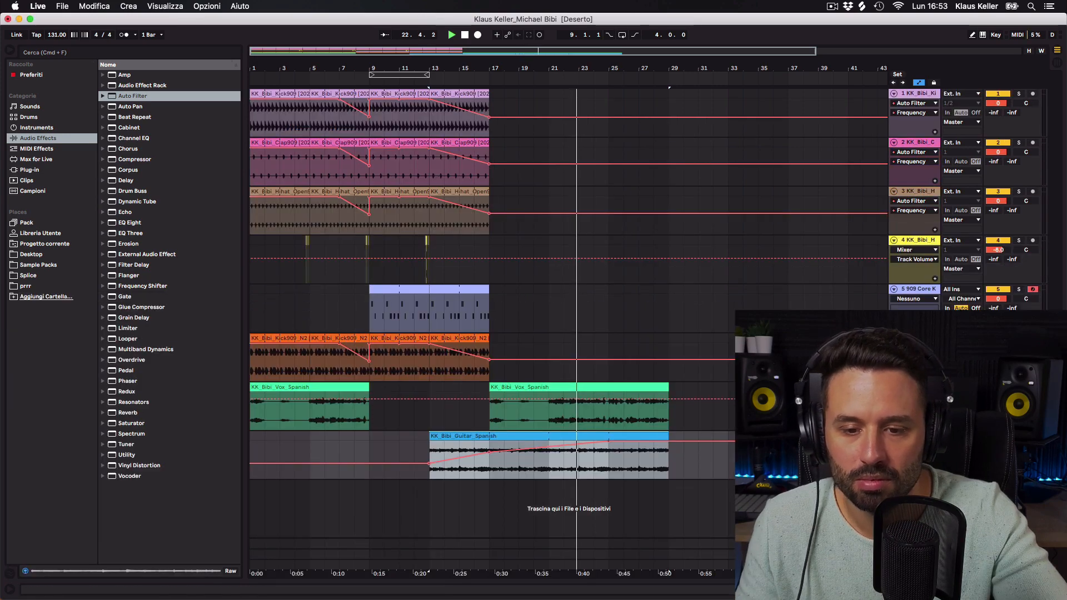
Preview KK_Bibi_FX.wav and place it on a new audio track from bar 25 to 33.
left_click_drag(591, 52, 591, 30)
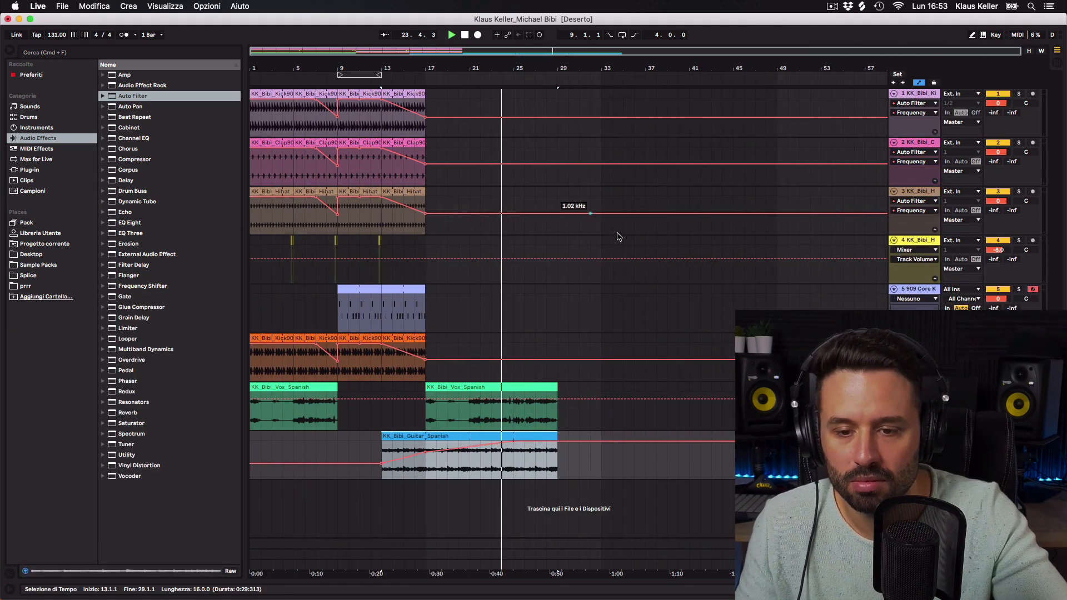
left_click(31, 254)
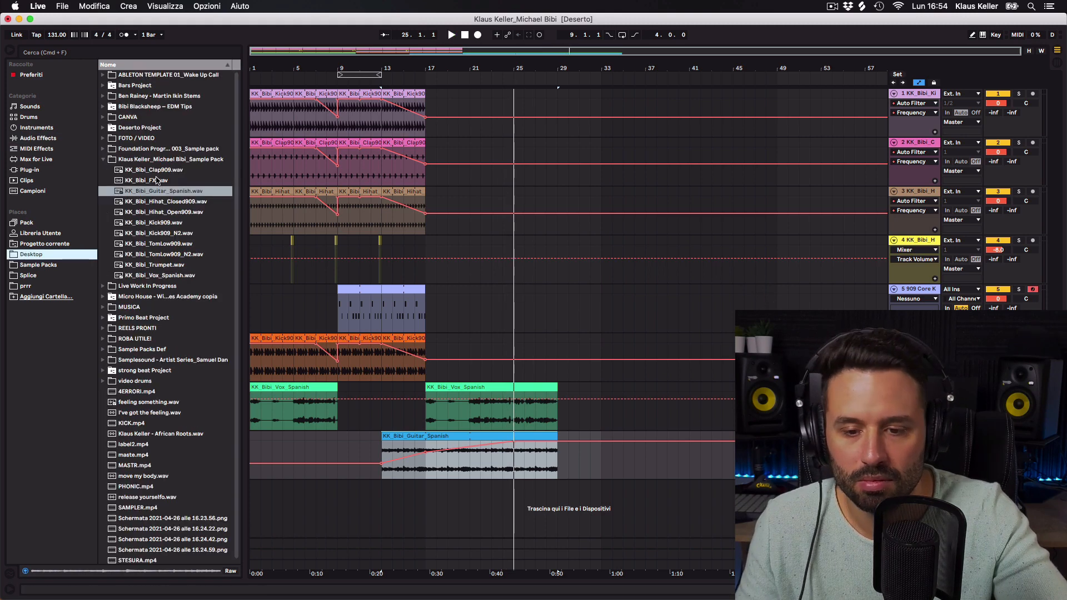
left_click(143, 180)
left_click_drag(120, 181, 493, 503)
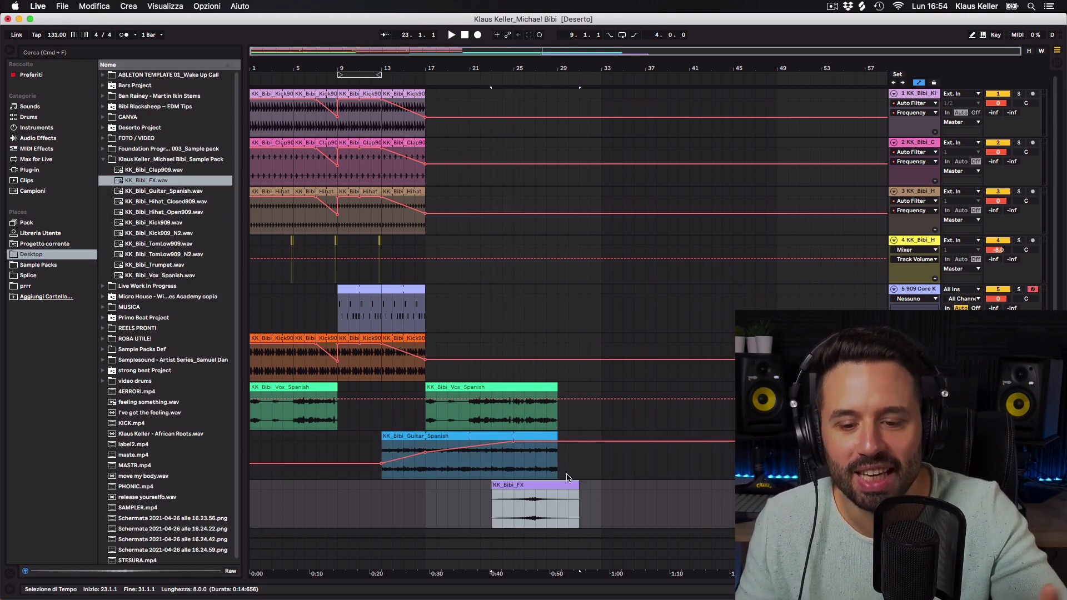
left_click_drag(578, 488, 590, 491)
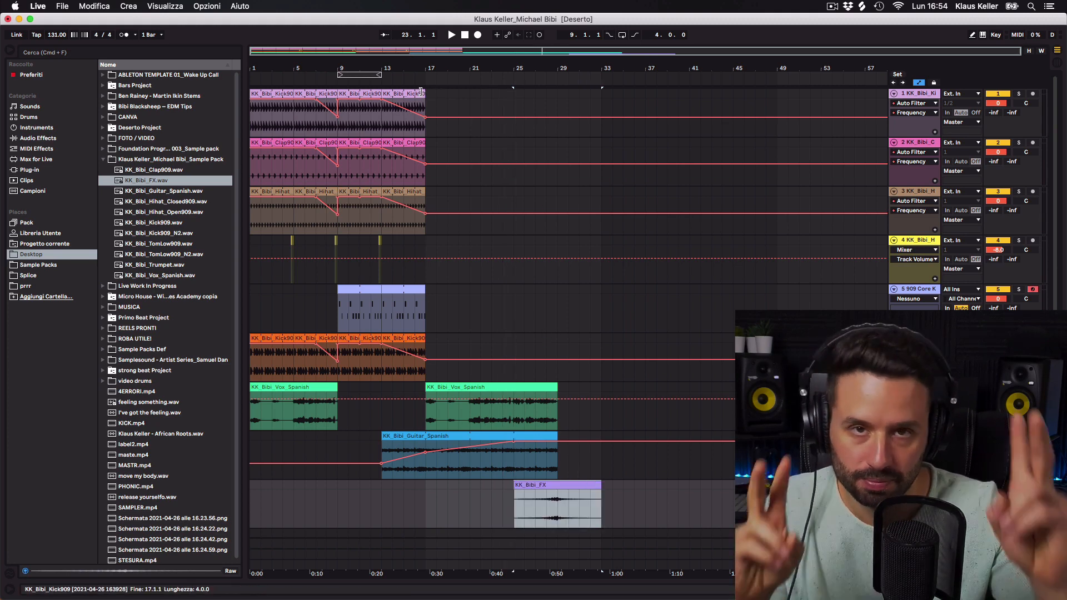
Extend the kick, clap, open hi-hat, 909 kit and Kick909_N2 clips to bar 33.
left_click_drag(426, 94, 592, 99)
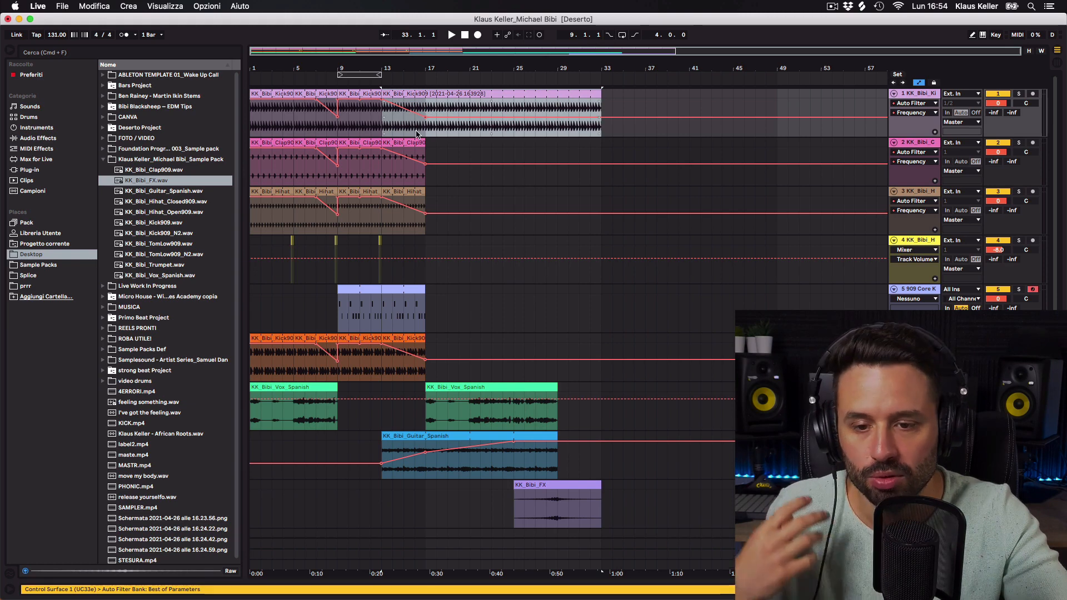
left_click_drag(426, 125, 559, 89)
left_click(492, 213)
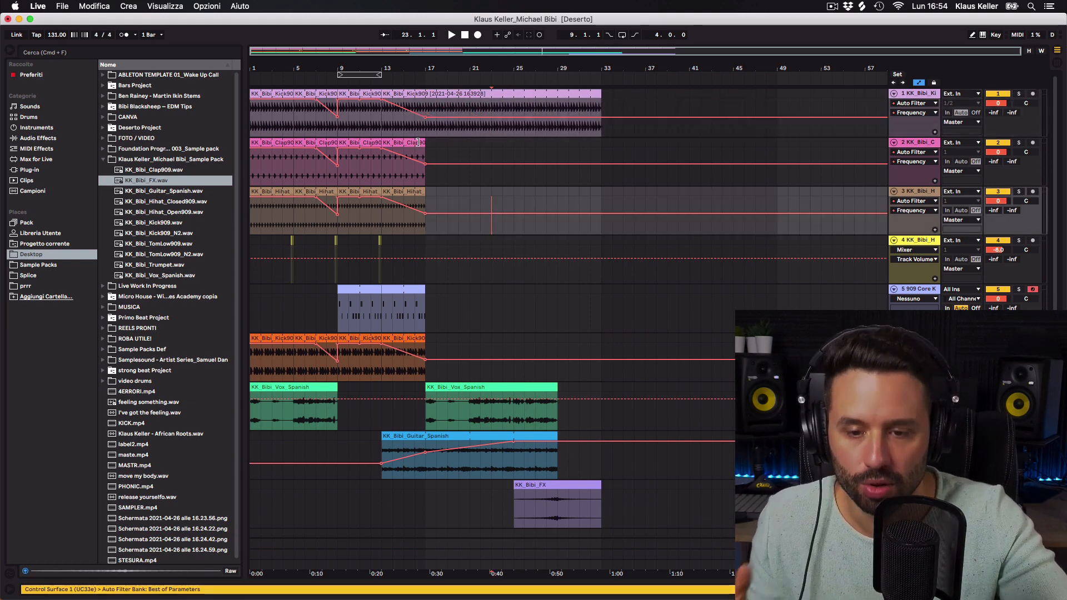
left_click_drag(424, 145, 601, 153)
left_click_drag(424, 194, 600, 204)
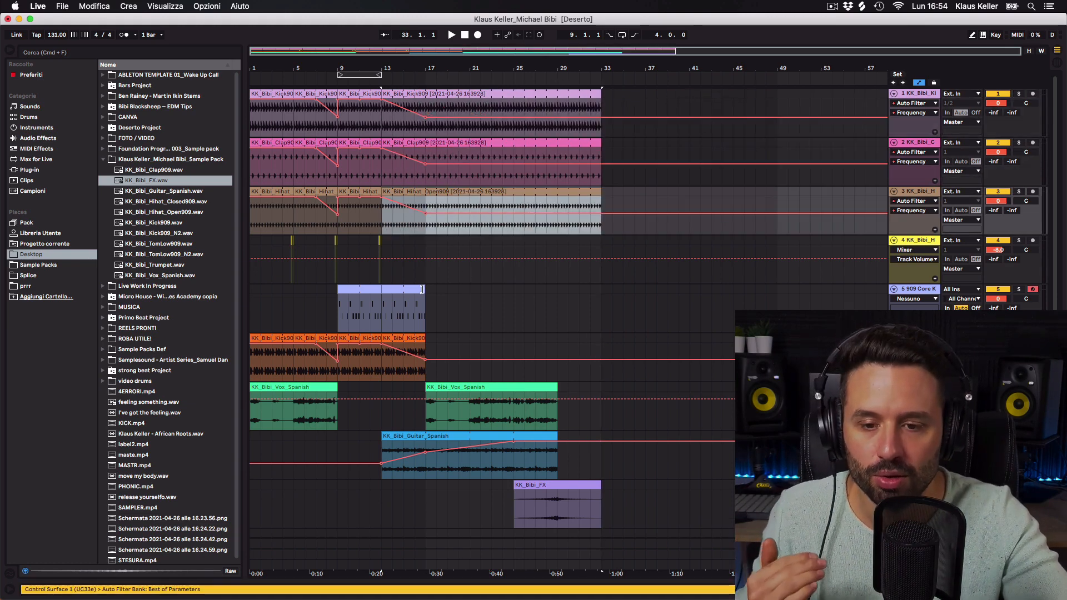
left_click_drag(422, 289, 600, 289)
mouse_move(425, 339)
left_mouse_down()
mouse_move(600, 340)
mouse_move(427, 155)
mouse_move(426, 109)
left_mouse_up()
Clear bars 17 to 29 on all the drum tracks and extend the clips after the gap to bar 39.
left_click(547, 360)
key("super+e")
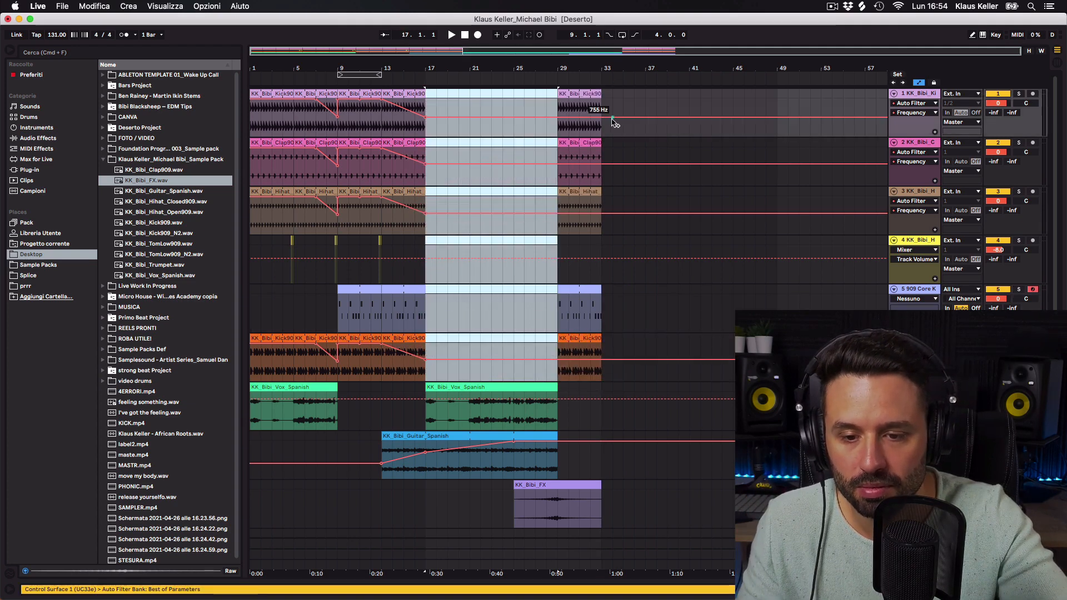
mouse_move(609, 106)
left_mouse_down()
mouse_move(580, 359)
mouse_move(667, 95)
left_mouse_up()
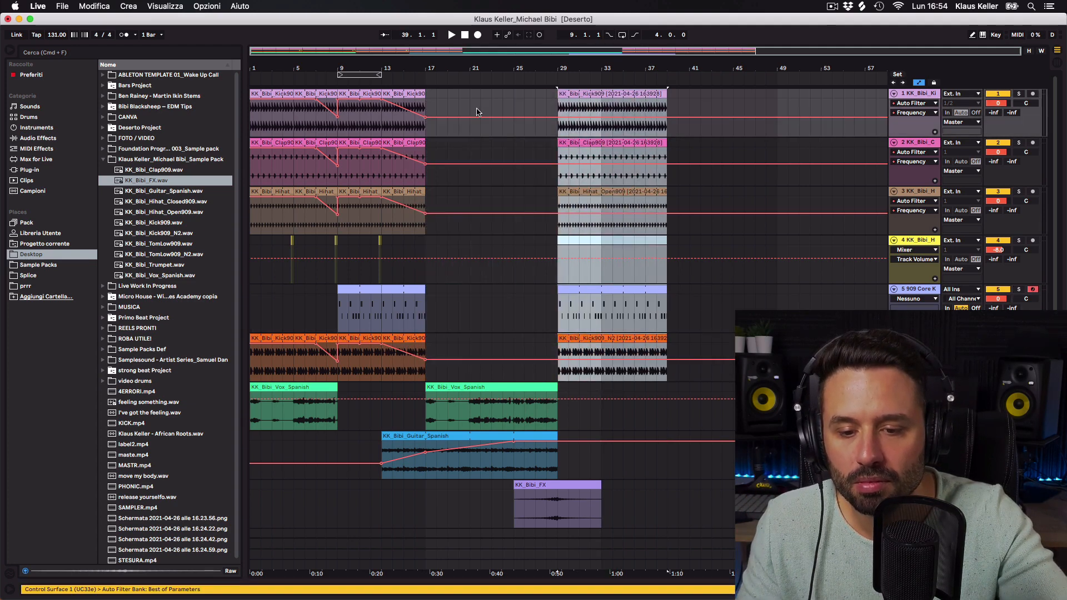
Automate the kick, clap and open hi-hat filter frequencies to rise to 19.9 kHz from bar 29 to 33.
left_click(478, 109)
left_click_drag(600, 118, 600, 99)
left_click(600, 166)
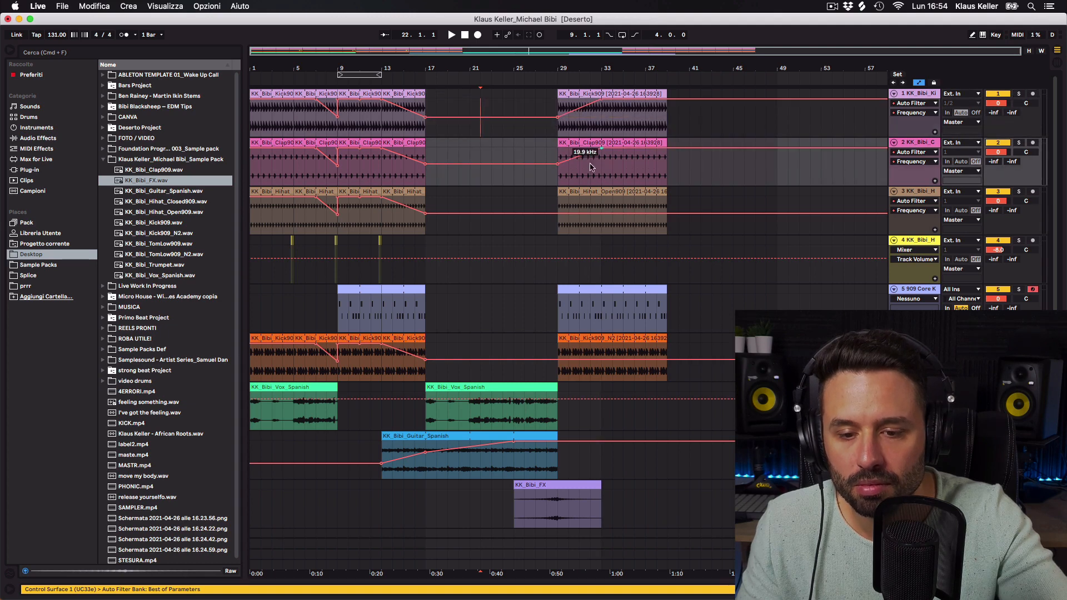
left_click(600, 213)
left_click_drag(601, 214, 600, 197)
Automate the same rising filter sweep from bar 29 to 33 on the 909 Core Kit and Kick909_N2 tracks.
left_click(562, 328)
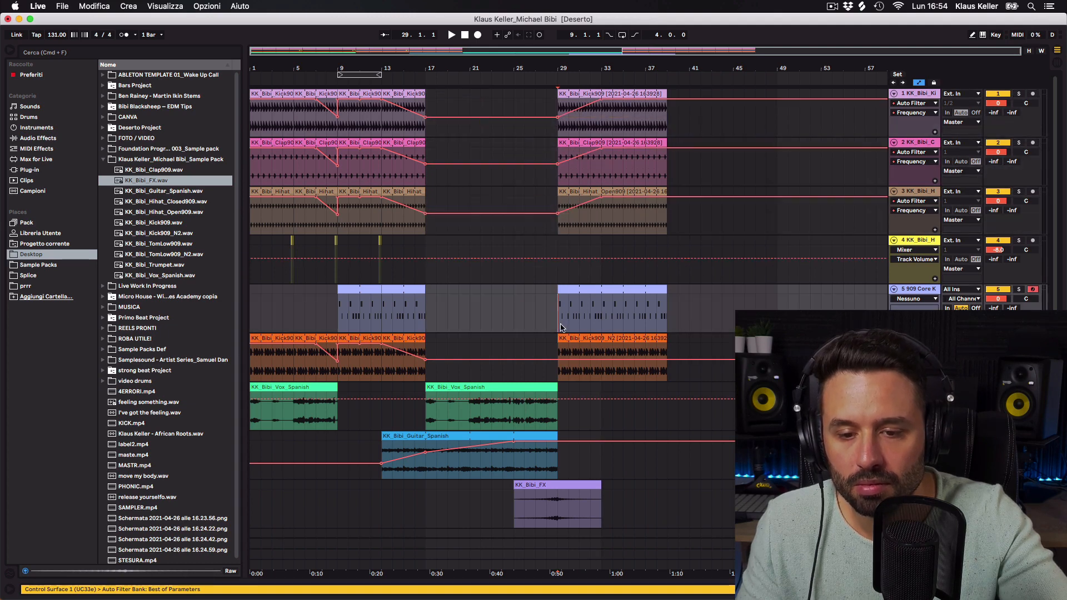
key("shift+Tab")
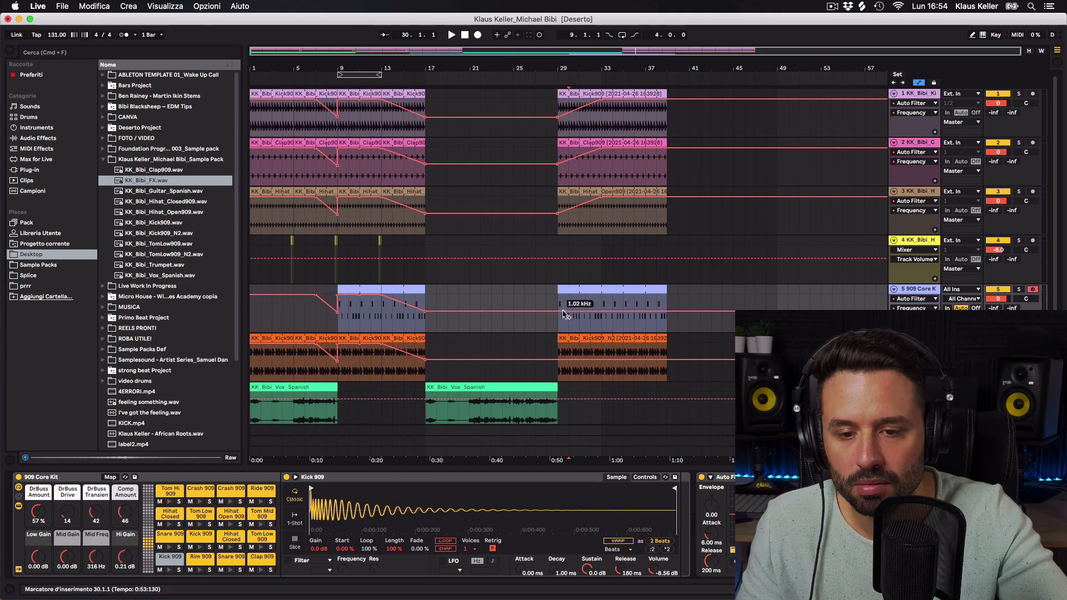
left_click_drag(604, 311, 603, 294)
left_click(558, 360)
left_click_drag(604, 361, 604, 343)
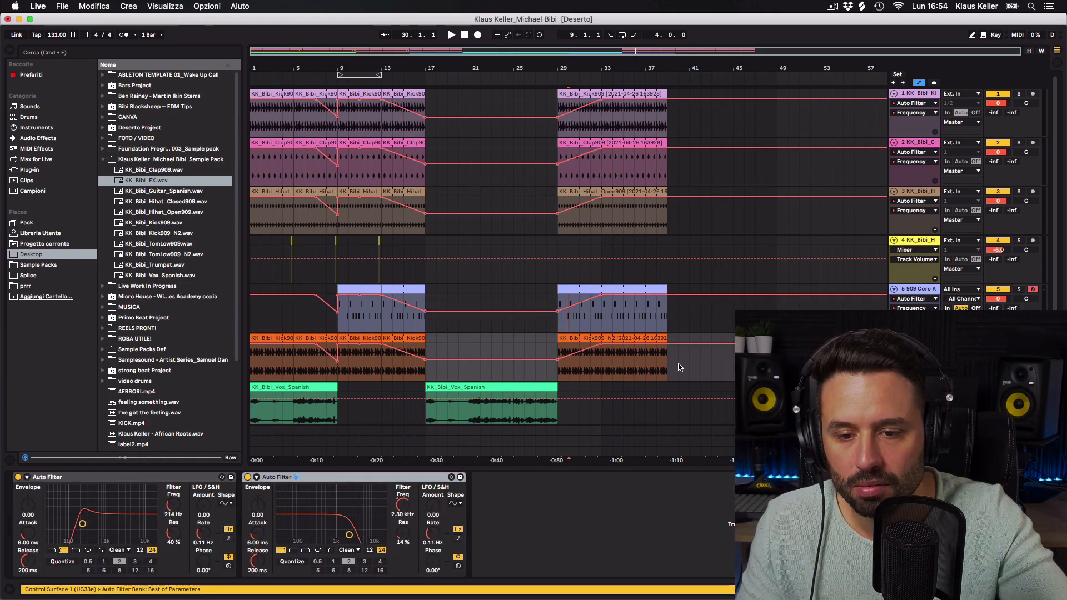
Move the drum clips and automation between bars 29 and 39 four bars earlier, to start at bar 25.
left_click_drag(670, 373, 560, 102)
key("Left")
key("Left")
key("Left")
key("Left")
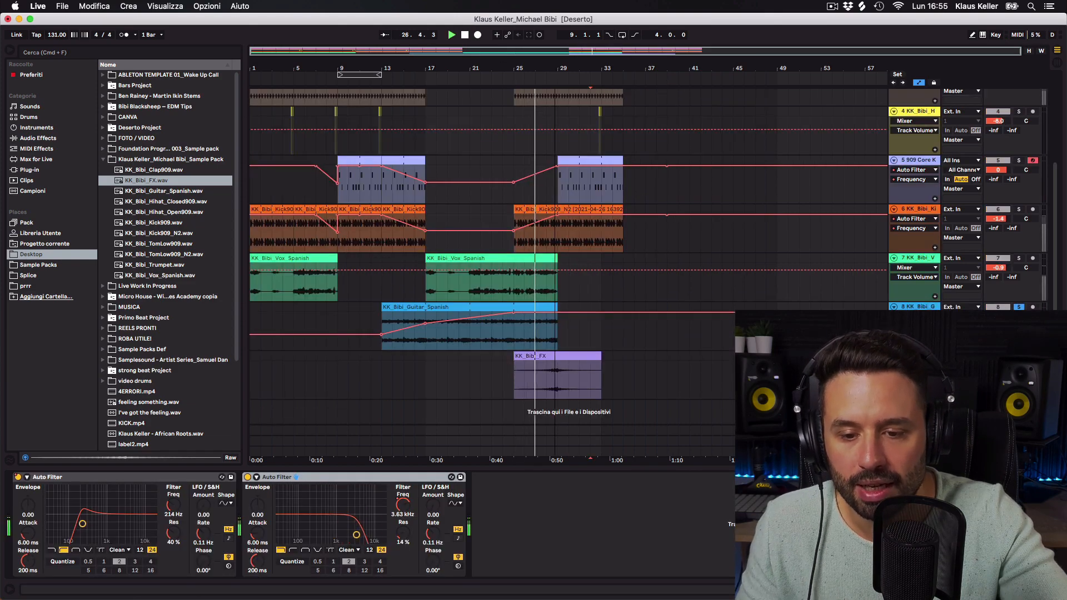
Extend the end of the Spanish guitar clip half a beat past bar 29 and play the transition.
scroll(571, 307, "up", 3)
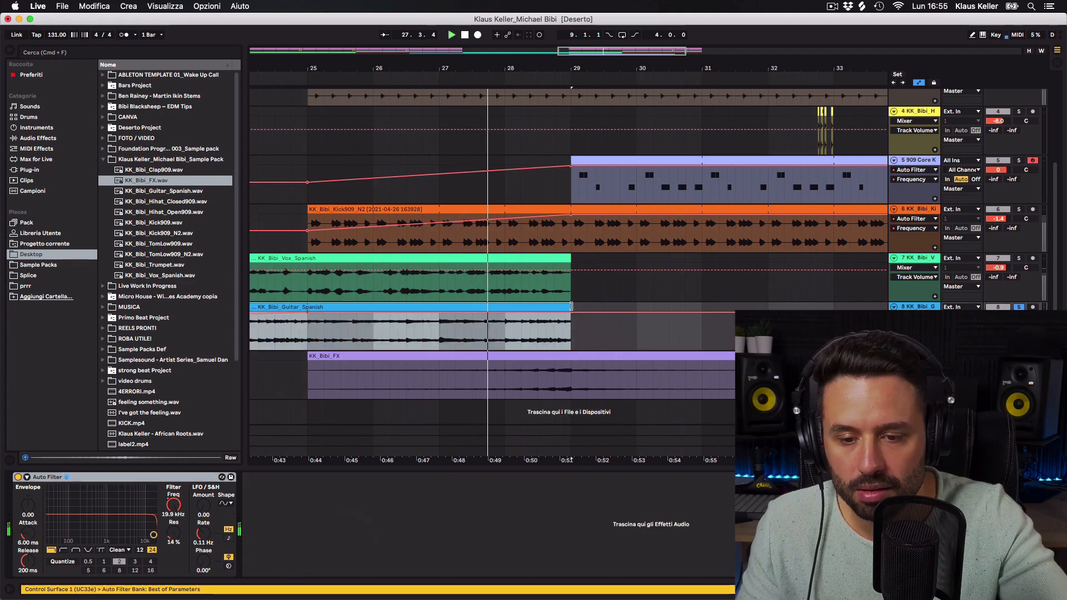
left_click_drag(571, 306, 578, 307)
left_click_drag(581, 65, 732, 184)
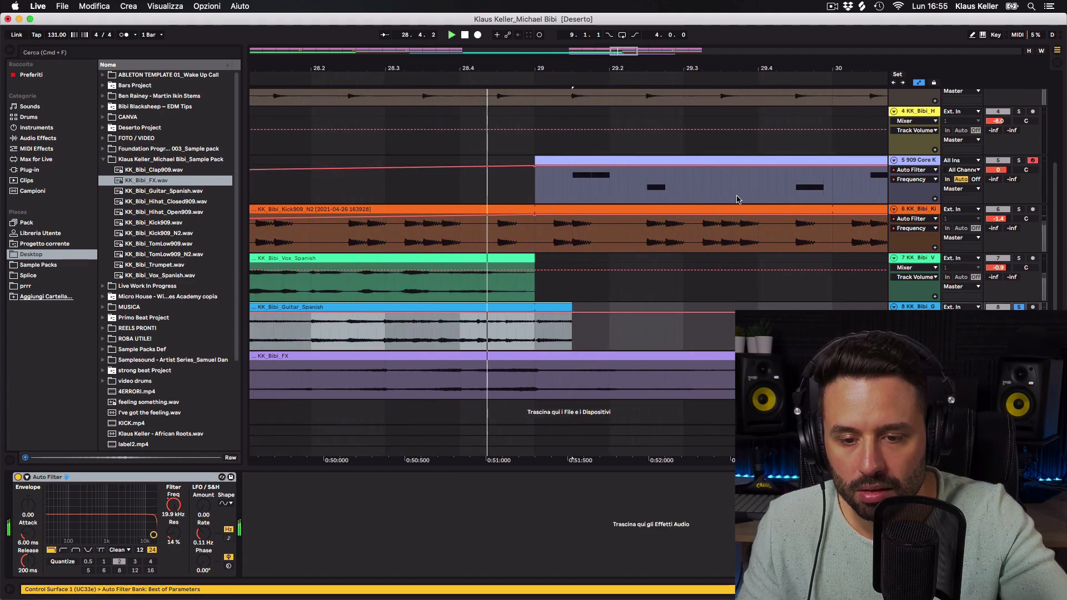
key("space")
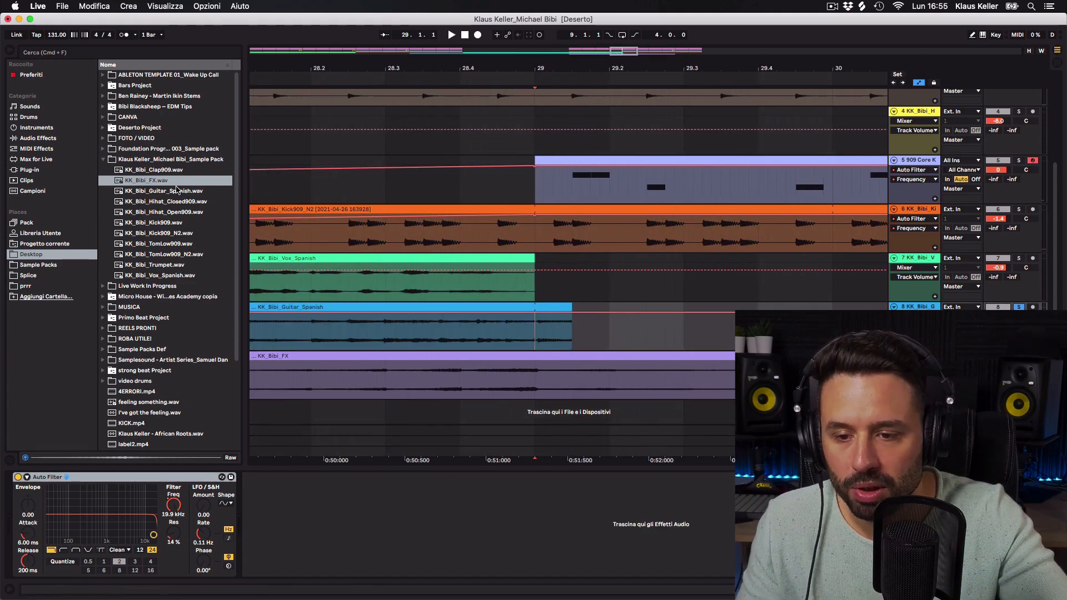
Add a Delay audio effect to the Spanish guitar track and show the automation of its on/off switch.
left_click(41, 137)
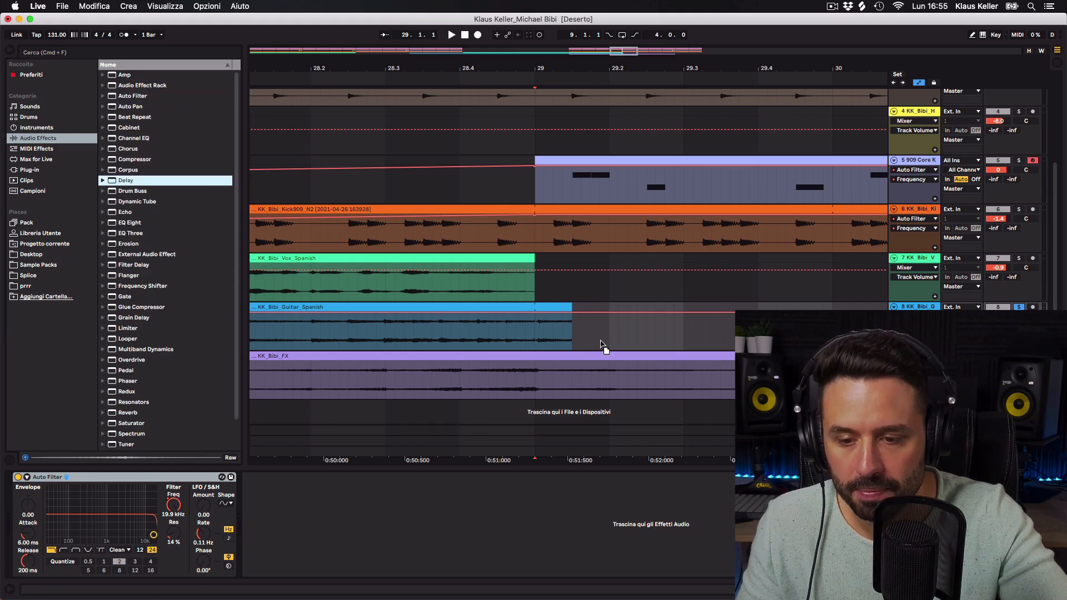
left_click_drag(600, 344, 601, 344)
right_click(249, 479)
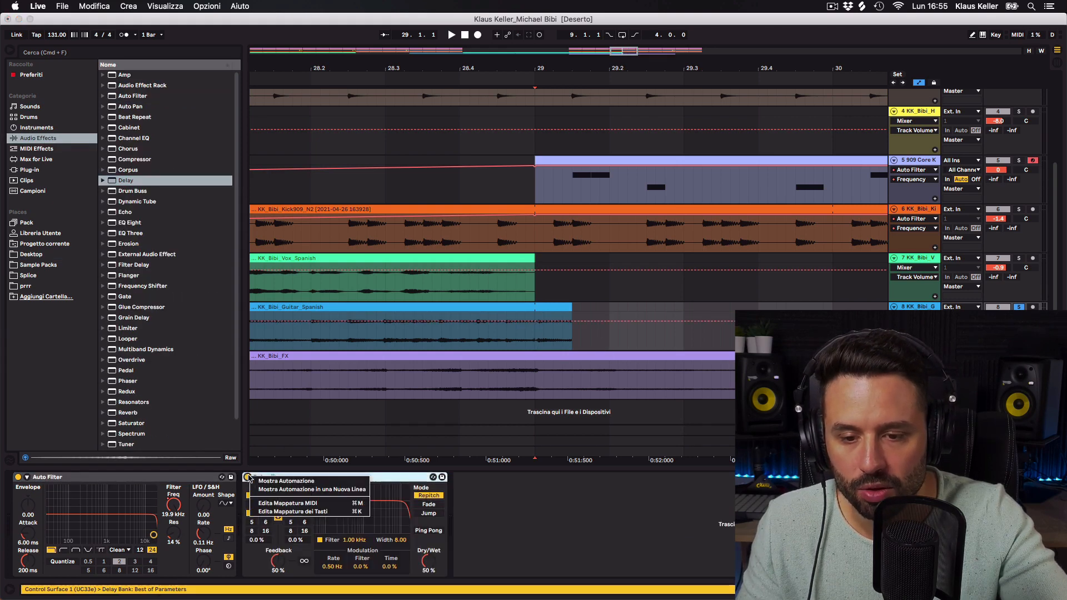
left_click(254, 481)
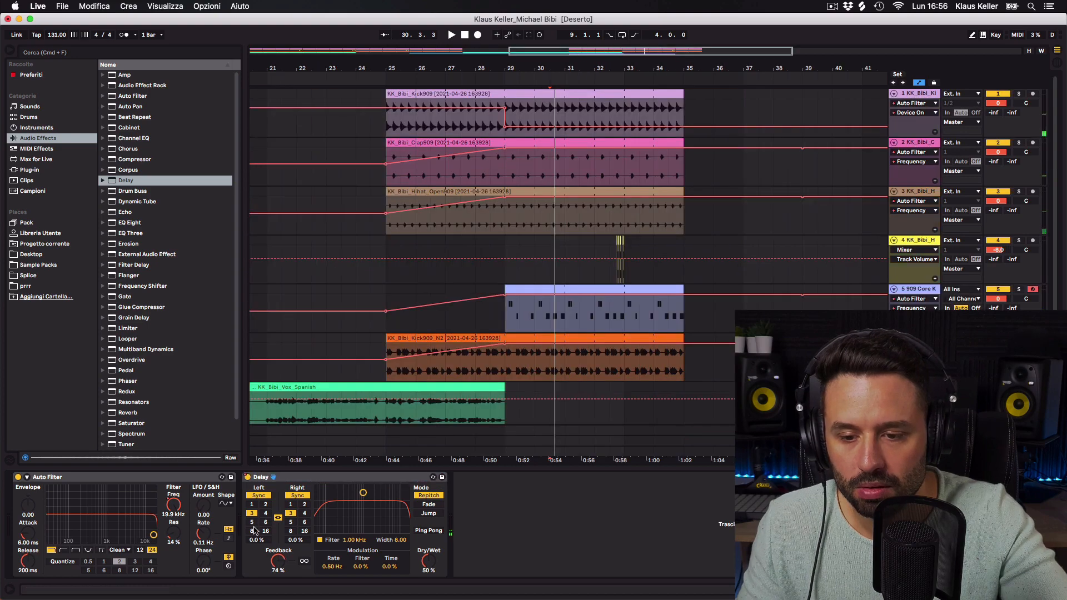
Play the arrangement through the transition at bar 29 to check the guitar's delay and the drum return.
left_click(443, 71)
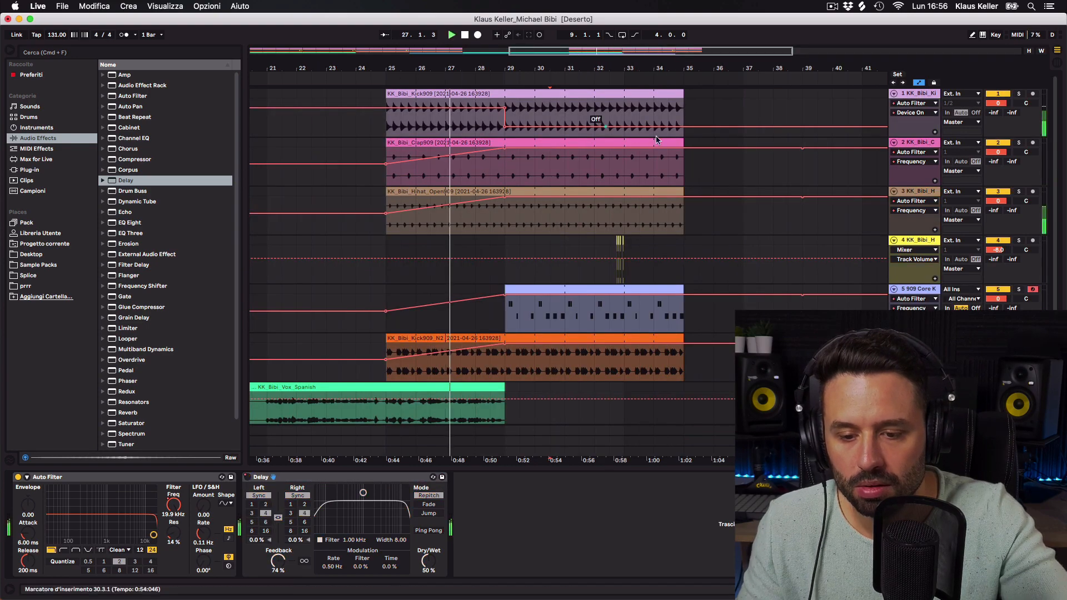
left_click(791, 240)
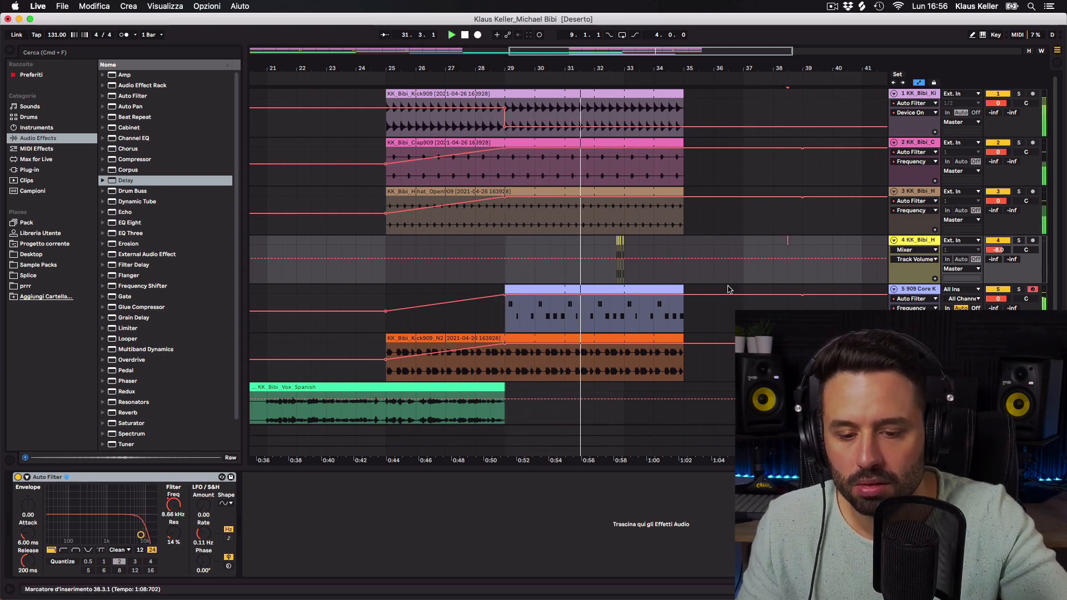
scroll(729, 289, "down", 5)
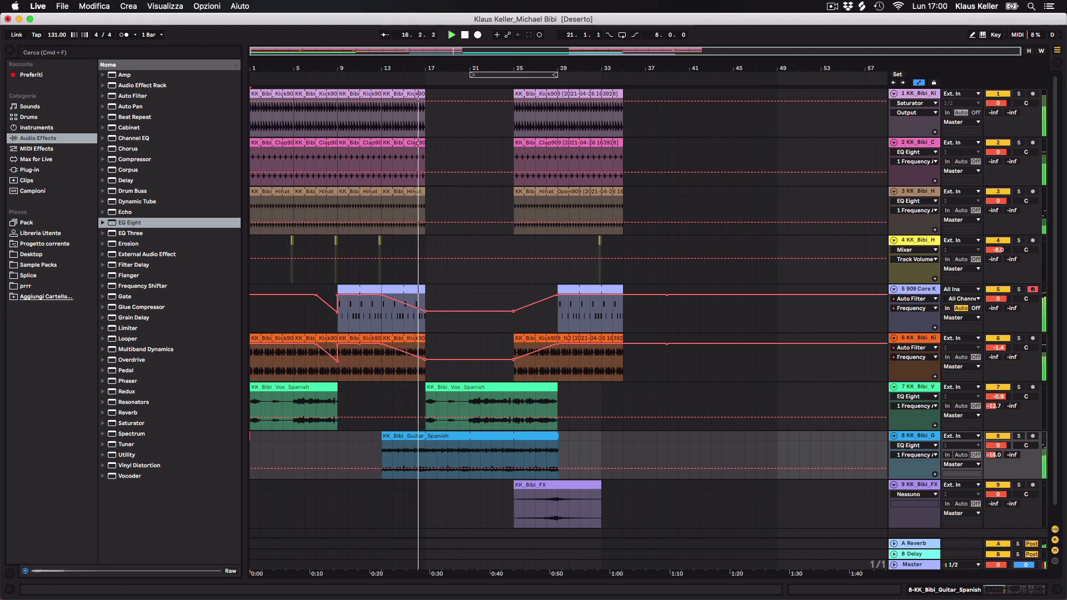
Switch to the Finder while the arrangement keeps playing.
key("super+Tab")
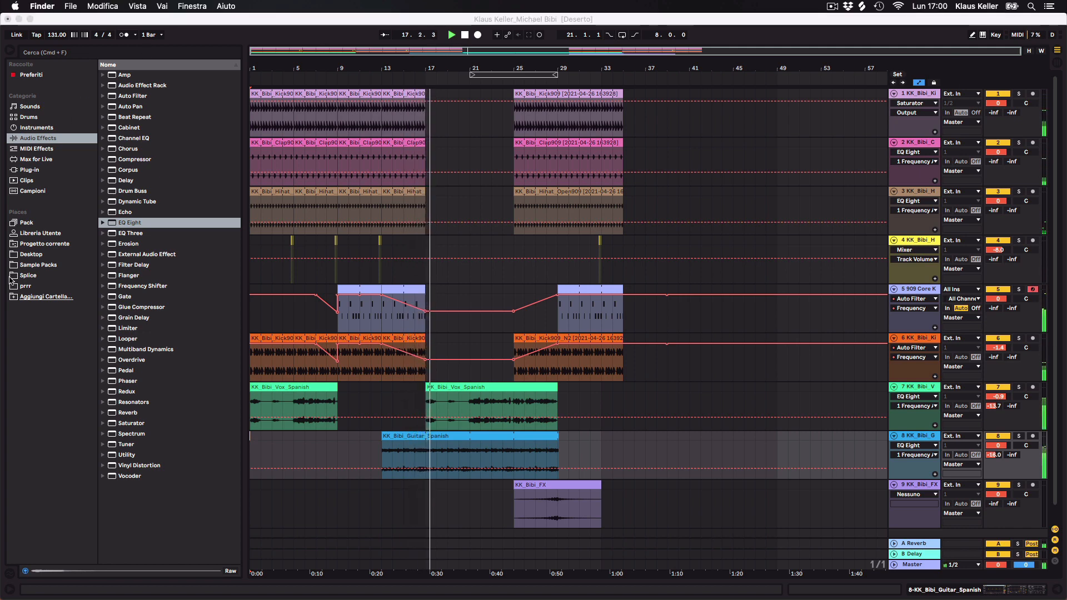